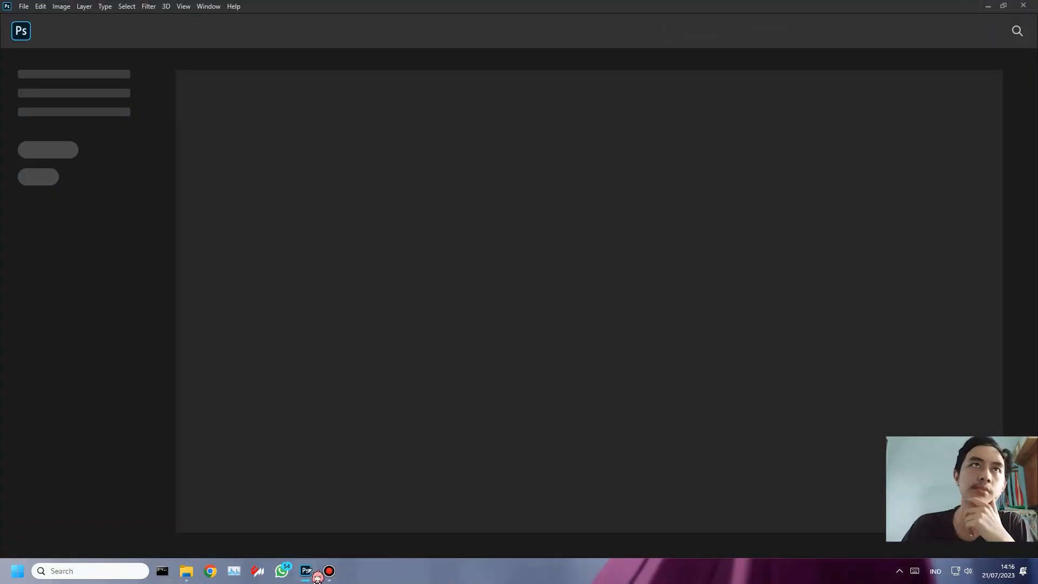
click(151, 8)
click(406, 186)
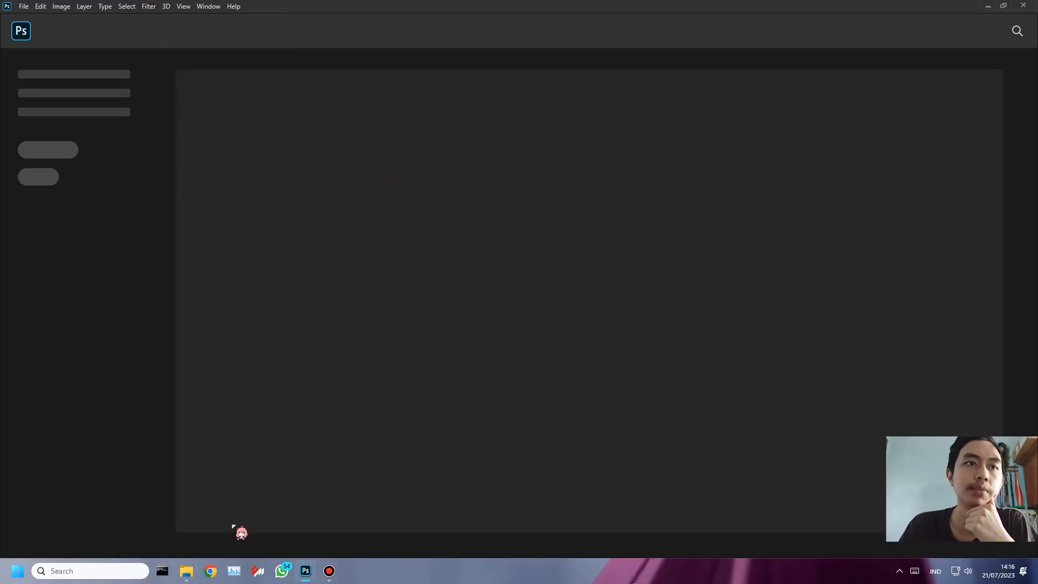
Switch to File Explorer and preview the three photos in the 6. Filter Gallery folder.
click(186, 570)
drag(556, 8, 688, 80)
click(603, 193)
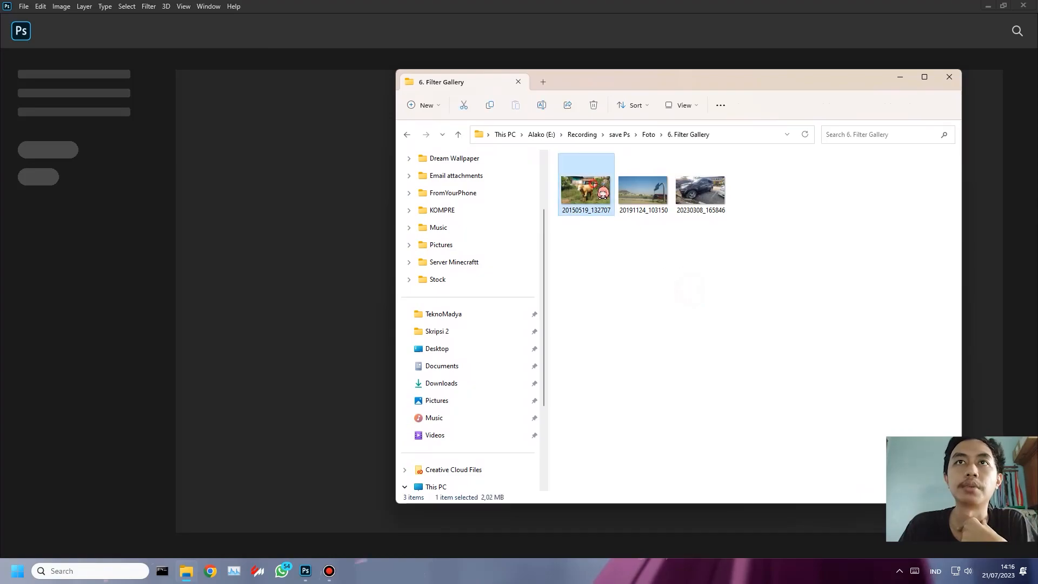
double_click(595, 191)
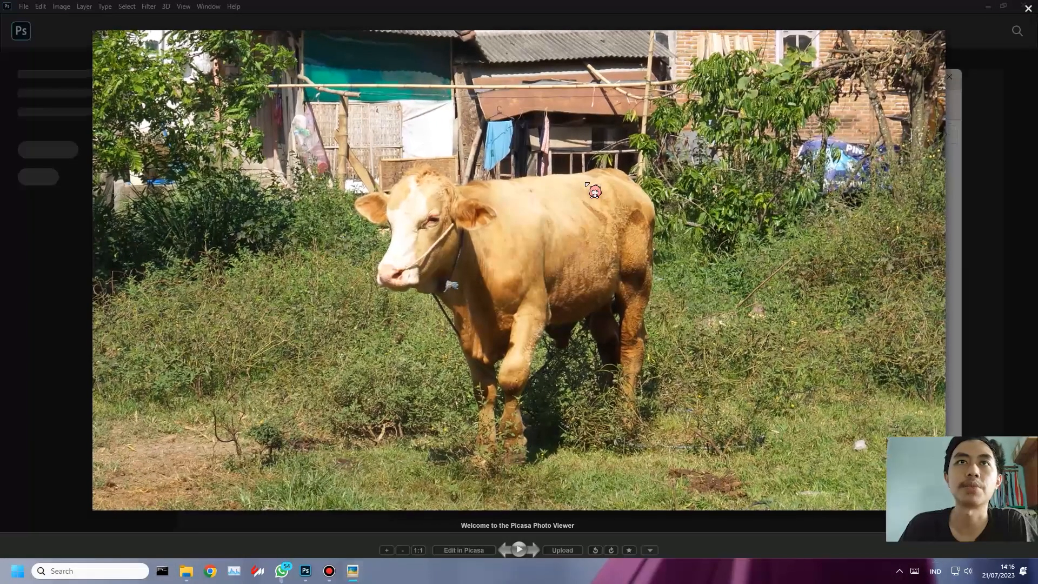
key(Right)
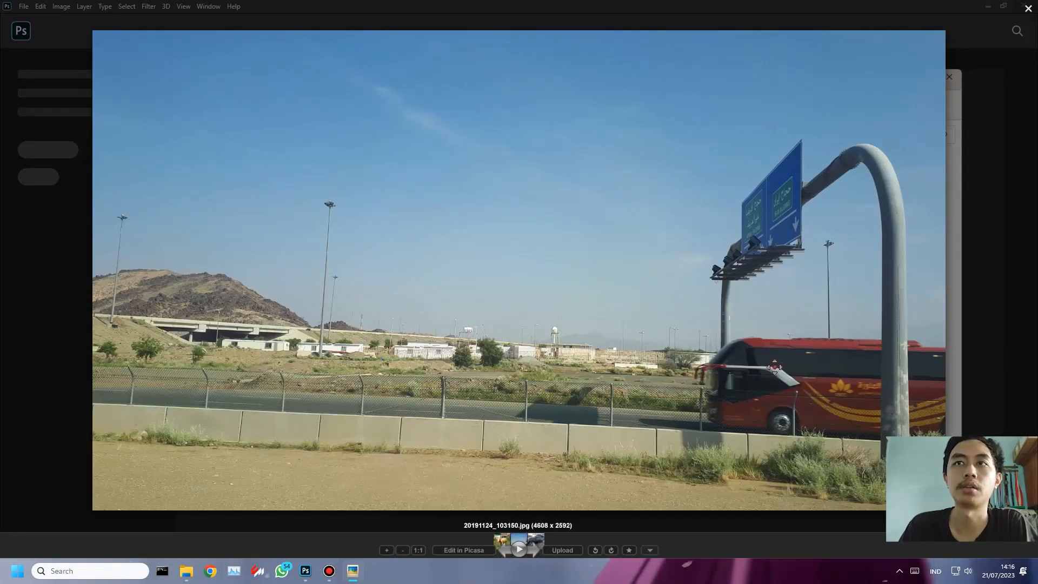
key(Right)
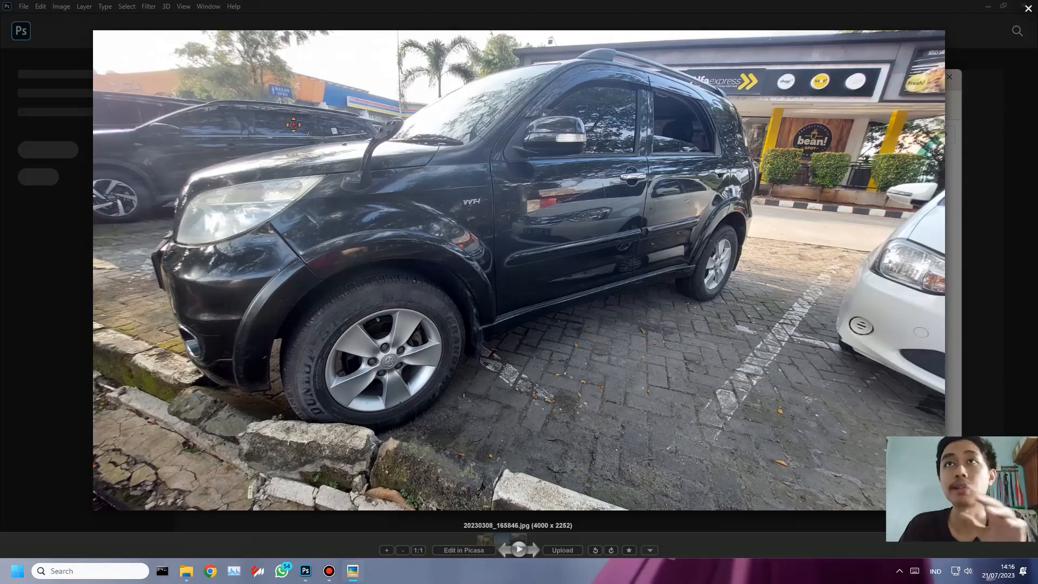
scroll(598, 60, down, 2)
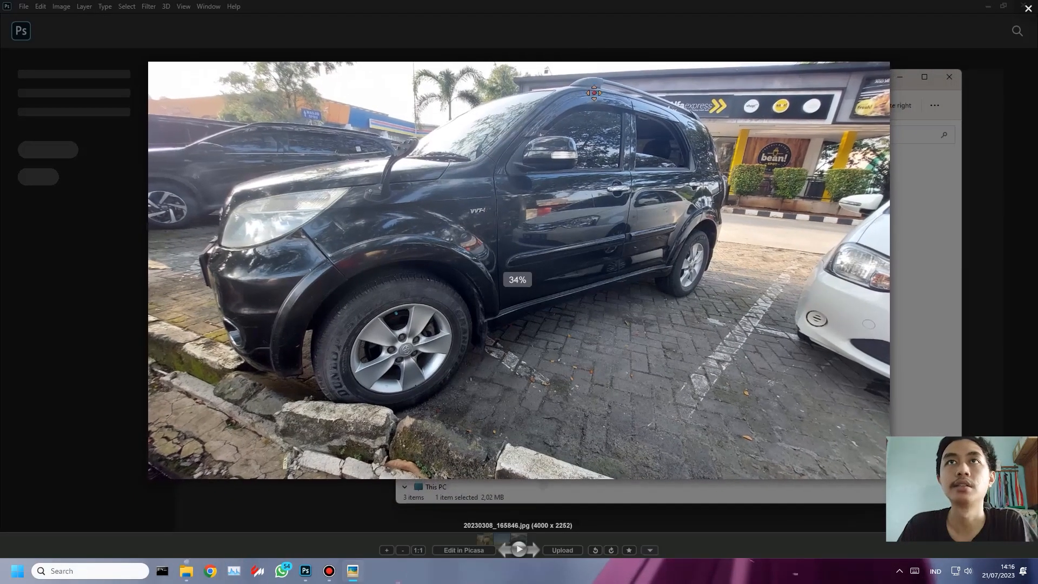
scroll(594, 93, up, 1)
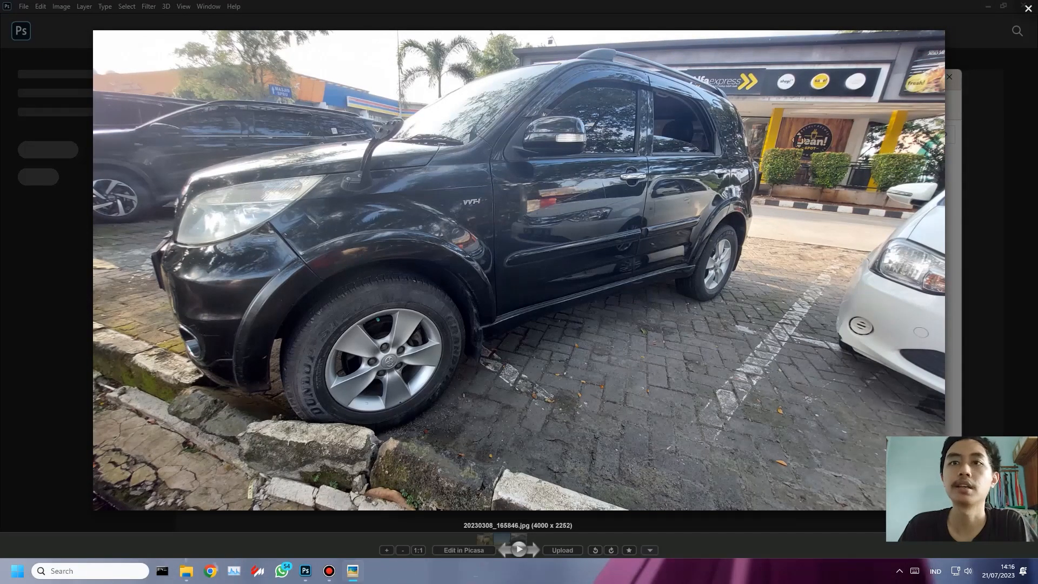
click(1028, 9)
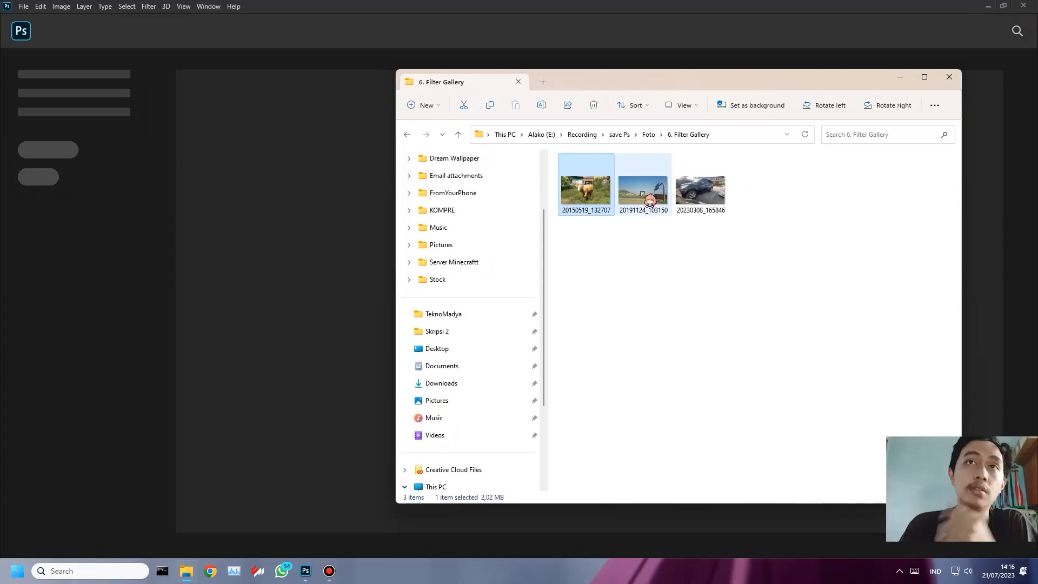
Open the three folder photos in Photoshop, switch to 20150519_132707.jpg and collapse the Properties panel.
drag(784, 196, 531, 200)
drag(602, 200, 288, 132)
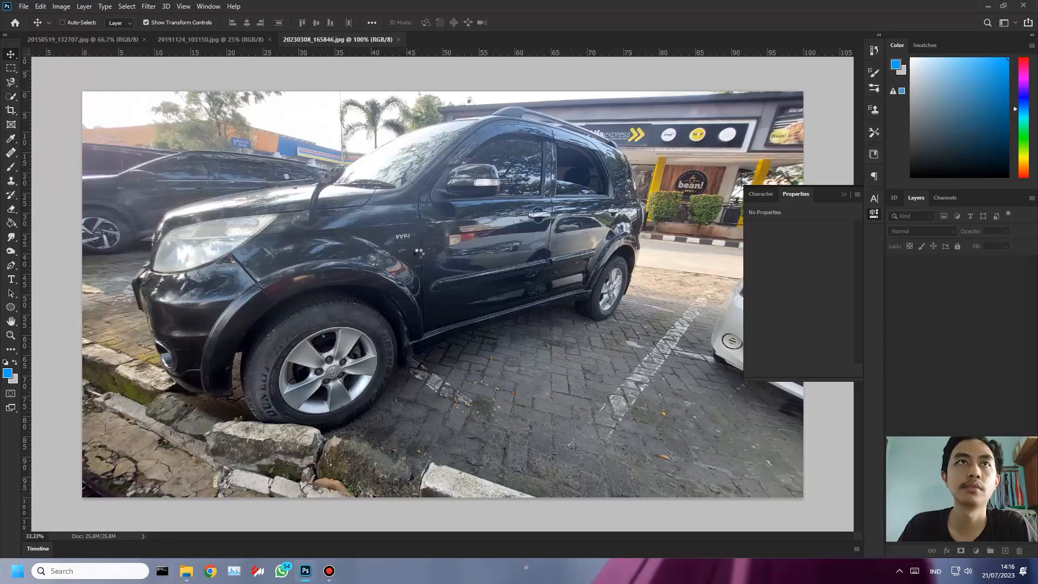
click(111, 40)
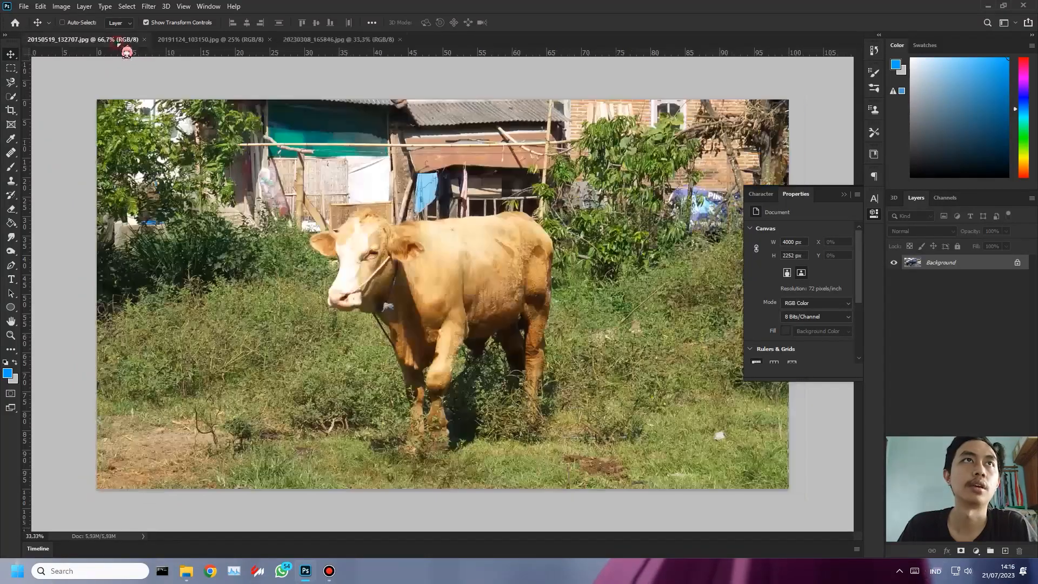
click(847, 195)
Start the Camera Raw Filter on the cow photo with Temperature -15, Contrast +15 and Exposure -0.80.
click(147, 7)
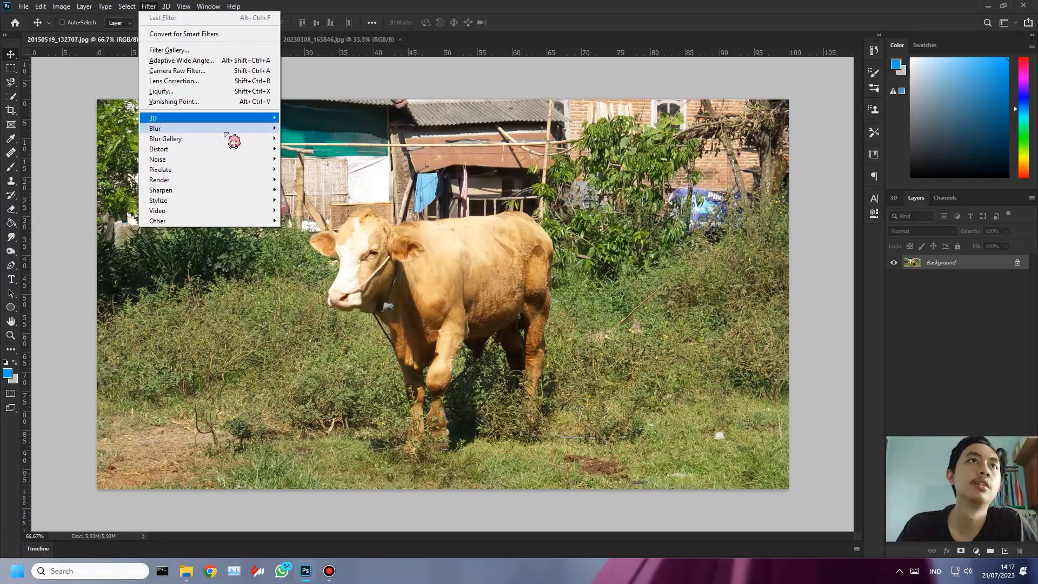
click(240, 72)
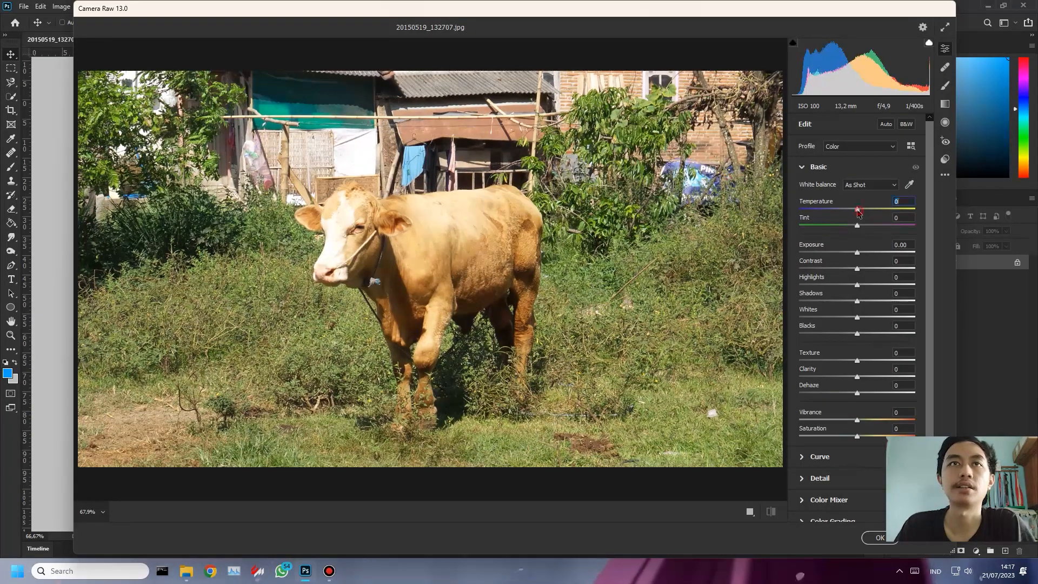
mouse_move(858, 210)
mouse_down()
mouse_move(848, 209)
mouse_move(868, 212)
mouse_move(849, 210)
mouse_up()
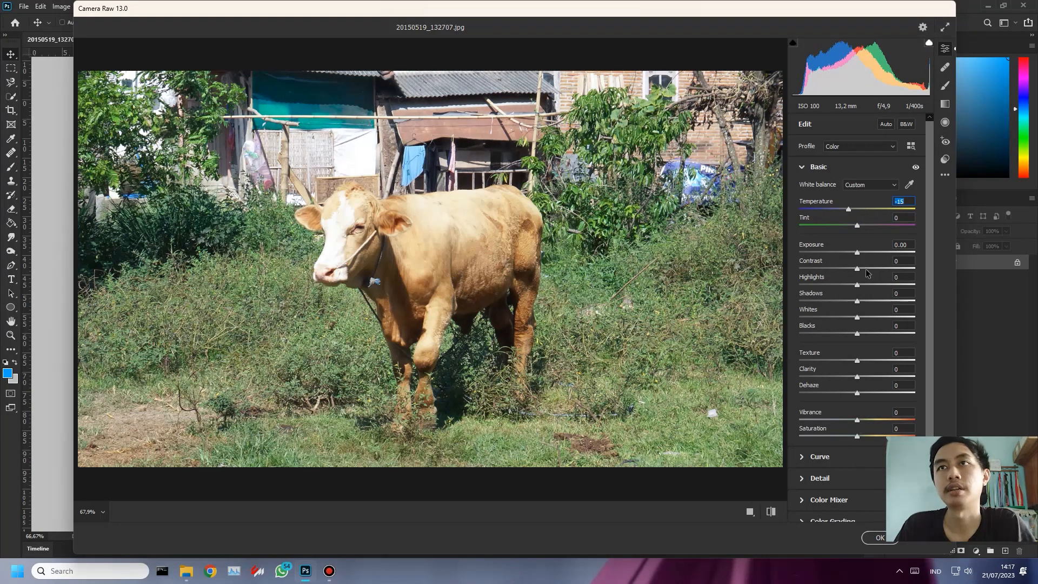
drag(858, 267, 848, 256)
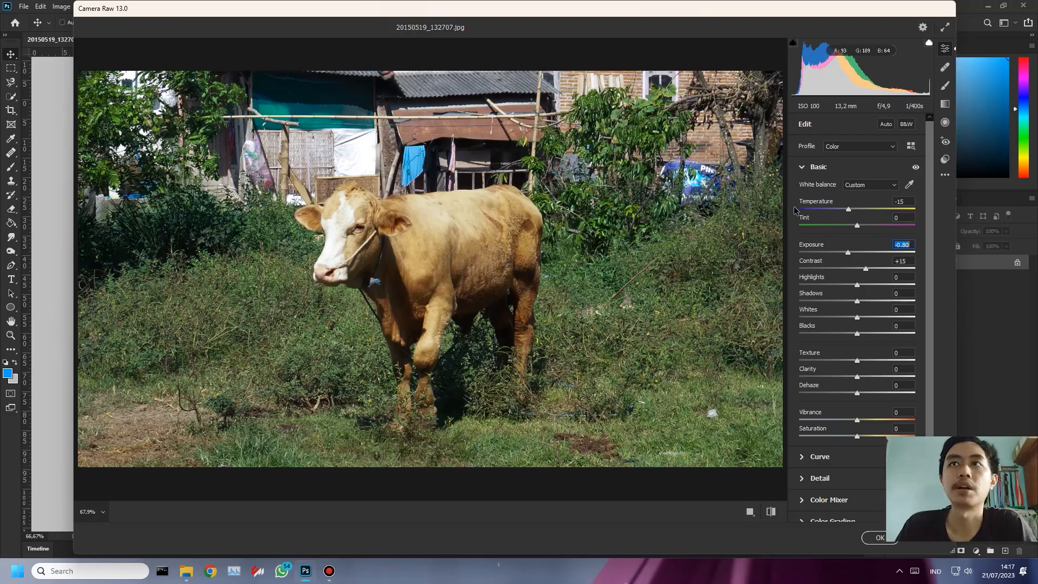
Change Exposure to -0.60, Highlights to -55 and Shadows to +32, and apply the Camera Raw adjustments.
double_click(847, 252)
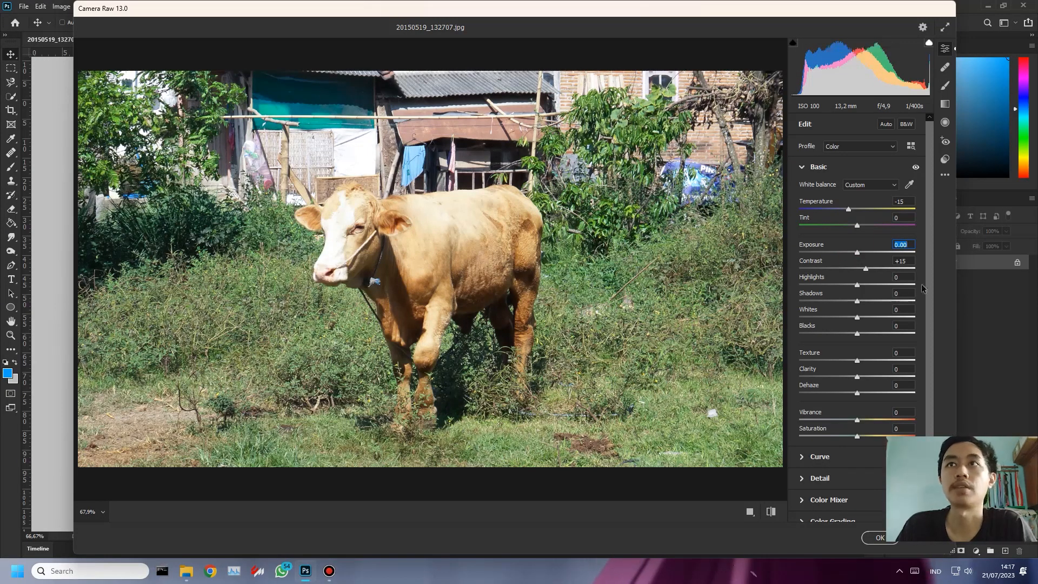
drag(858, 256, 875, 301)
scroll(861, 254, down, 3)
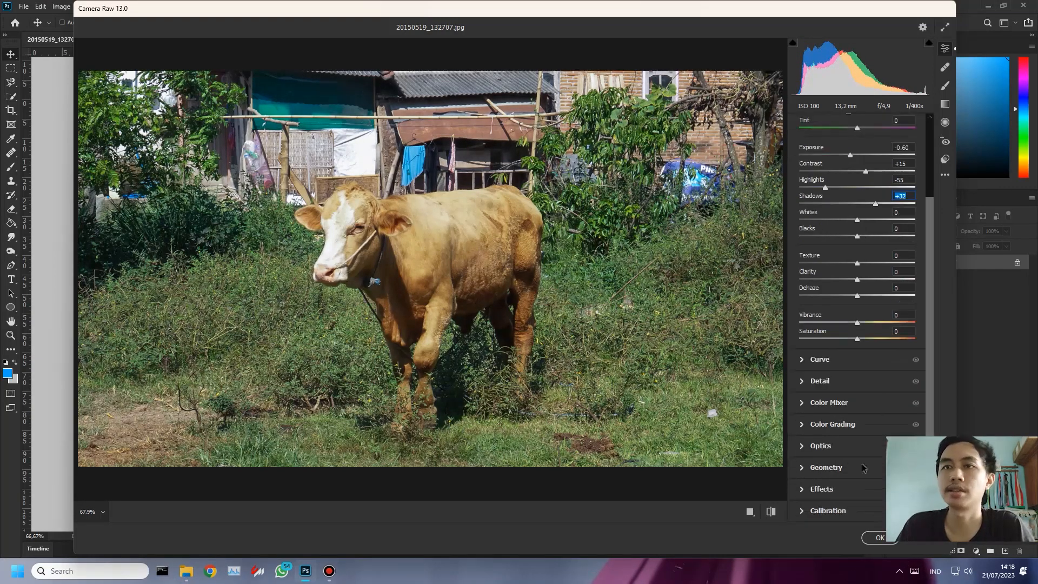
click(881, 537)
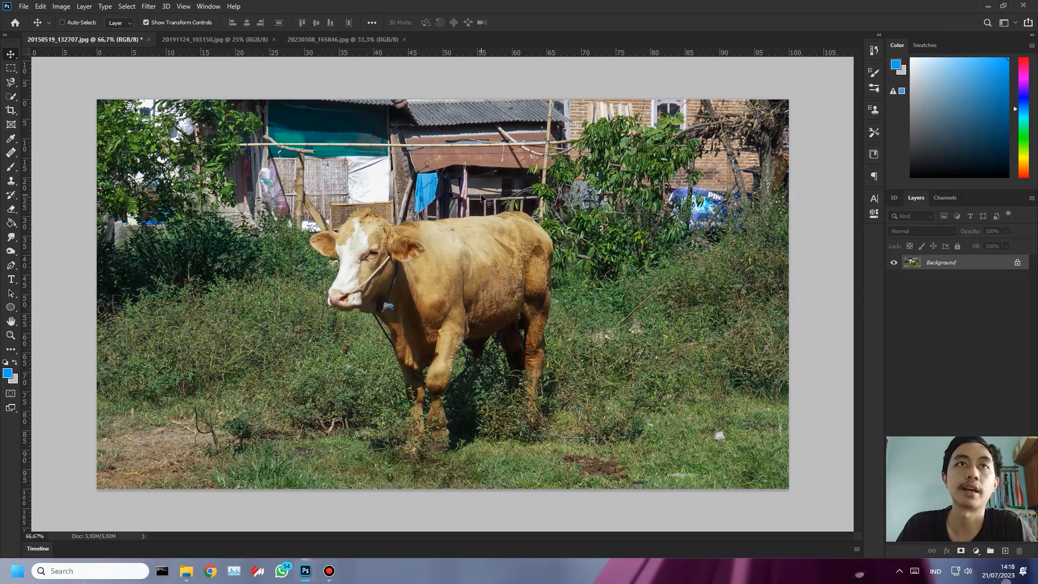
Start the Picture Frame render filter on the cow photo.
click(151, 7)
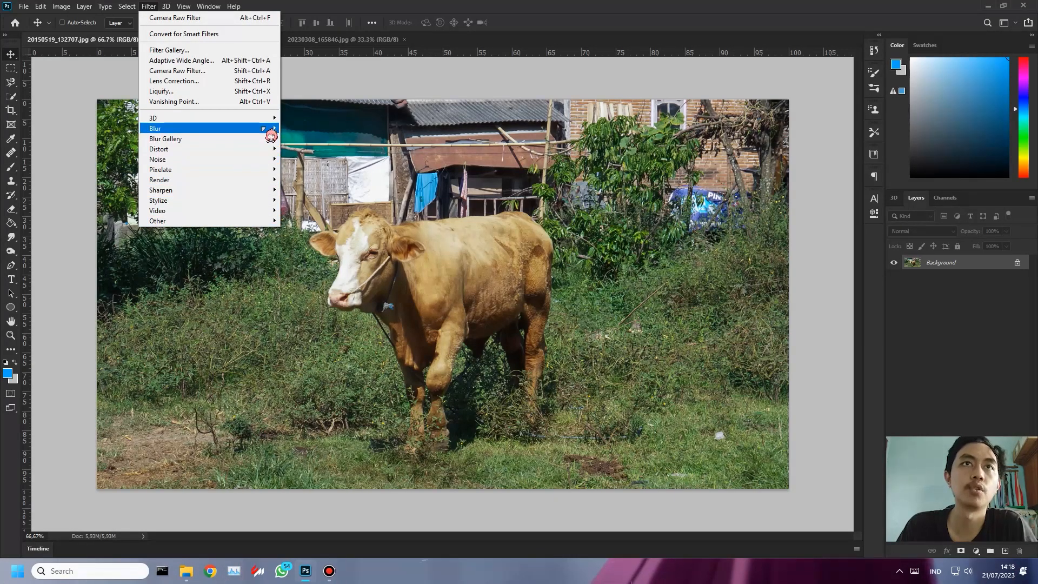
mouse_move(260, 130)
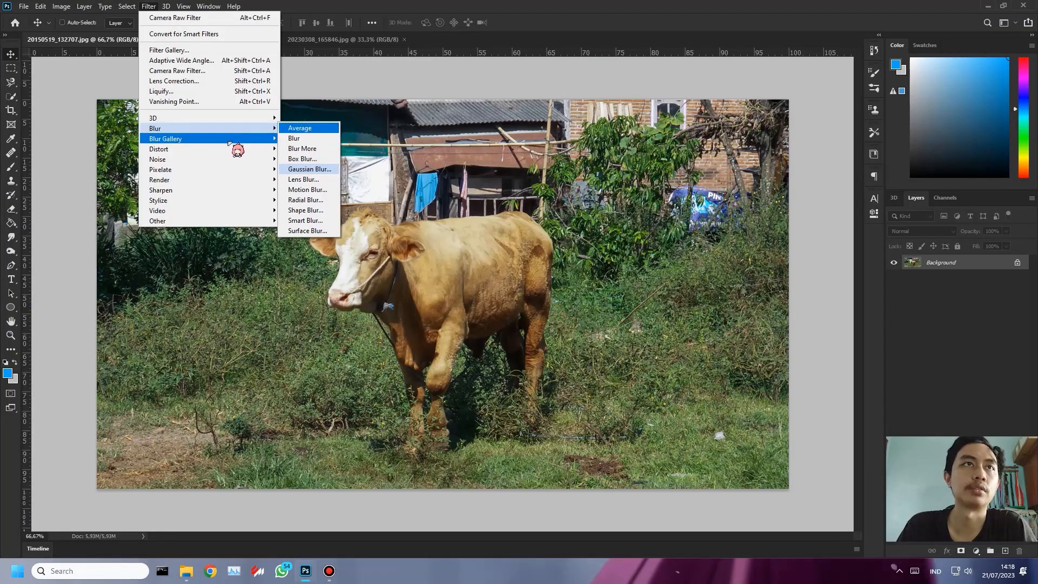
mouse_move(232, 151)
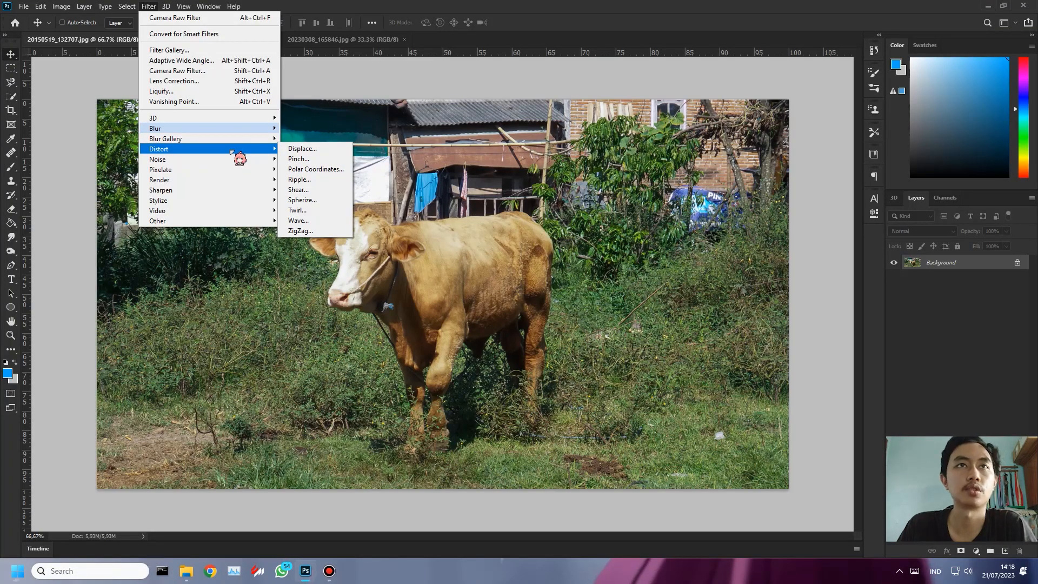
mouse_move(224, 171)
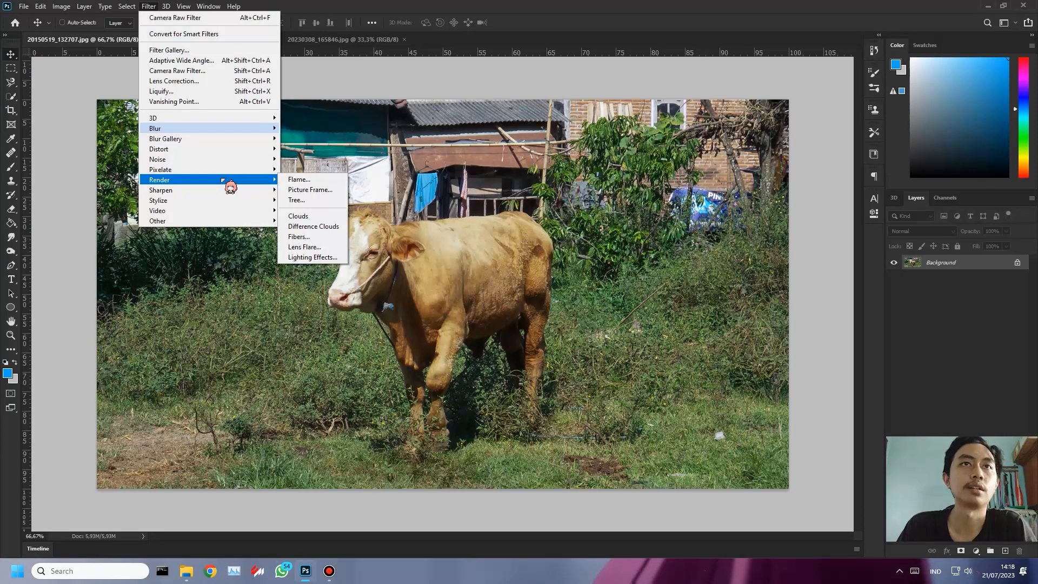
click(337, 190)
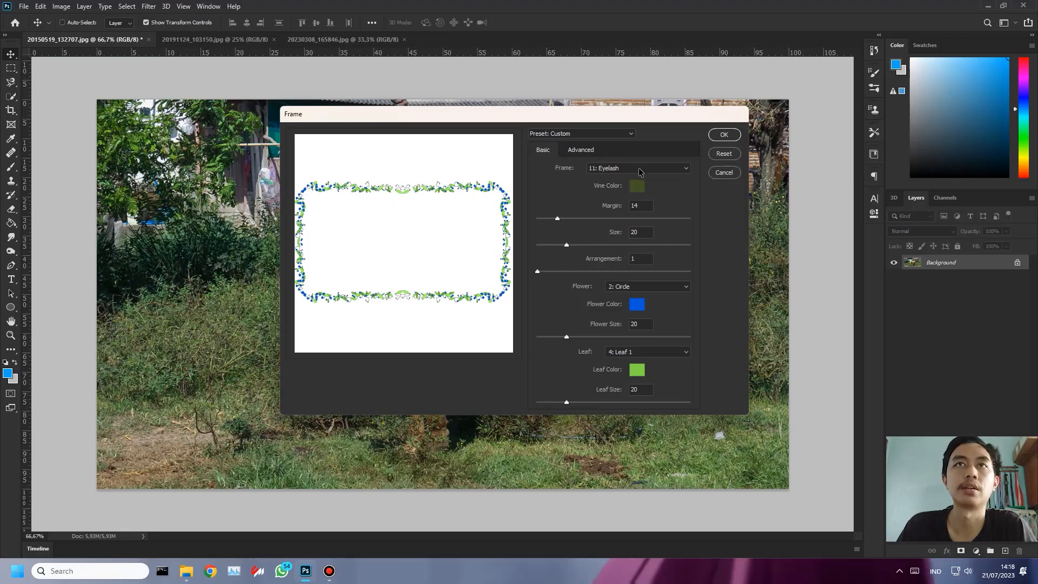
Try the frame styles Chainmail, Line Box, Dual Rounded Corners1, Dual Rounded Art Frame1 and Rounded Art Frame.
click(639, 169)
click(659, 296)
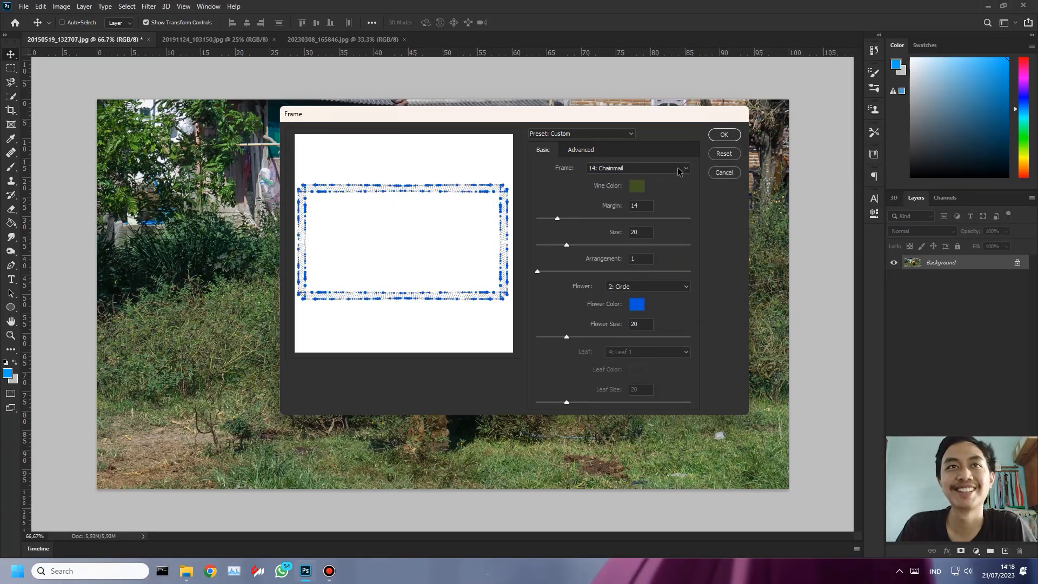
click(678, 171)
scroll(655, 389, down, 1)
click(656, 353)
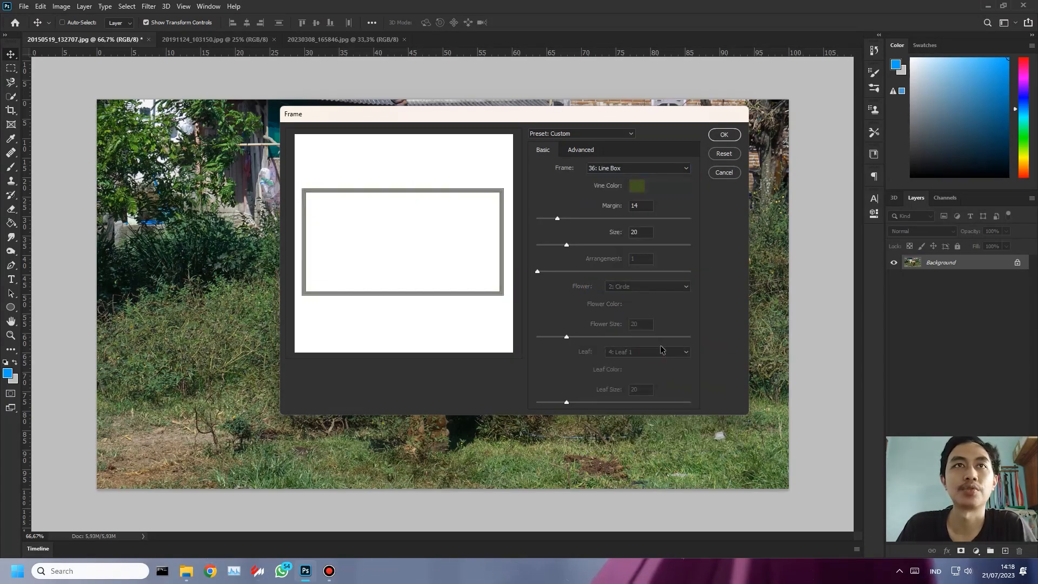
click(679, 169)
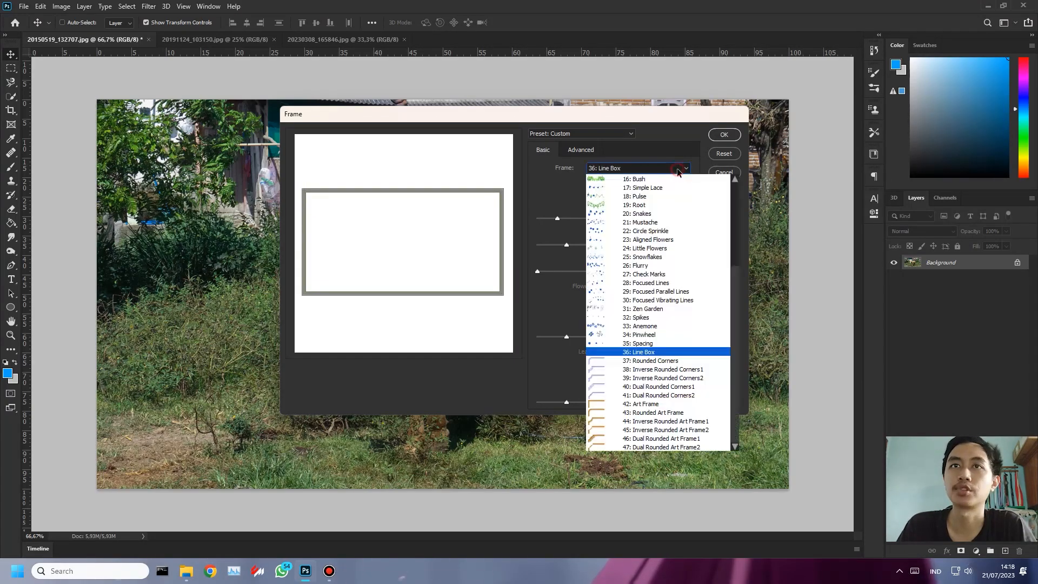
click(673, 385)
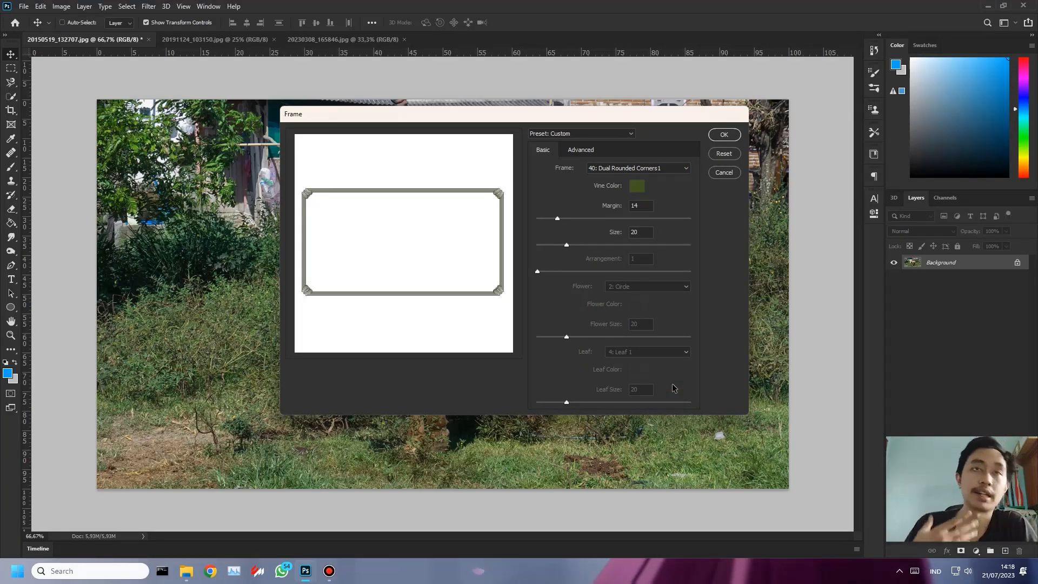
click(676, 170)
click(671, 444)
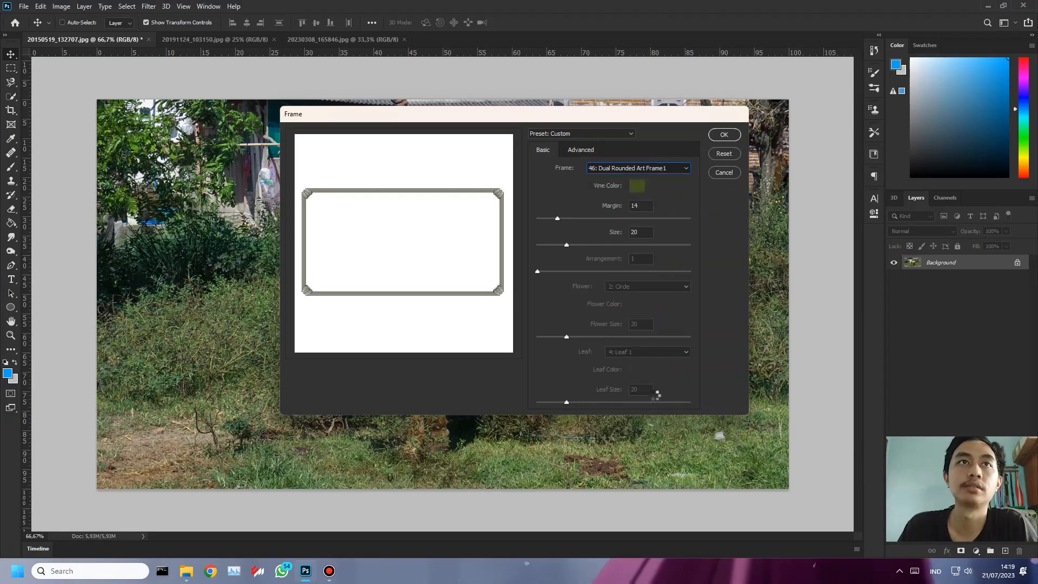
click(660, 173)
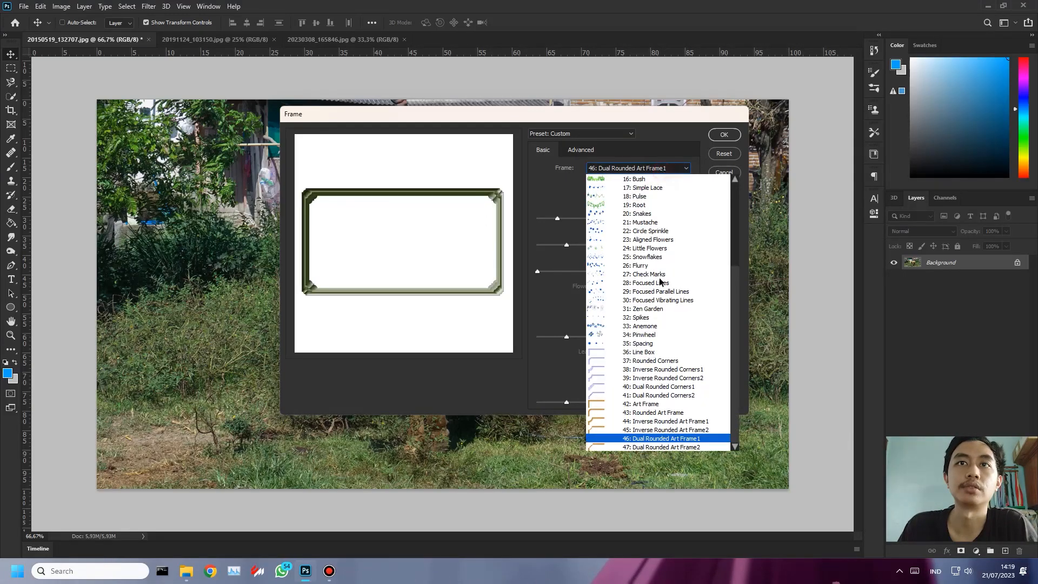
click(653, 409)
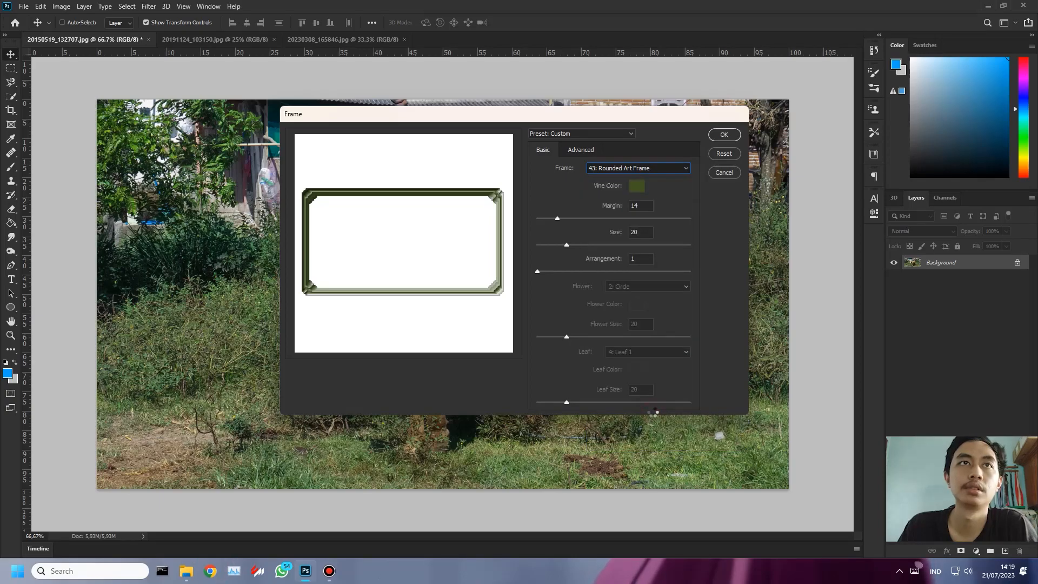
Apply the 44: Inverse Rounded Art Frame1 style to the cow photo with a golden-yellow vine color.
click(680, 170)
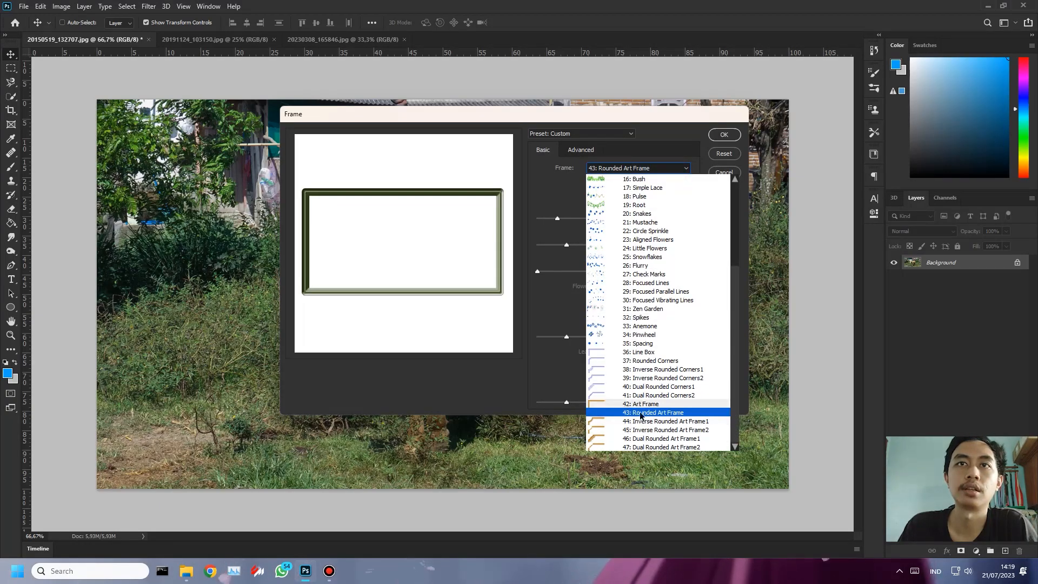
click(638, 421)
click(636, 189)
click(421, 176)
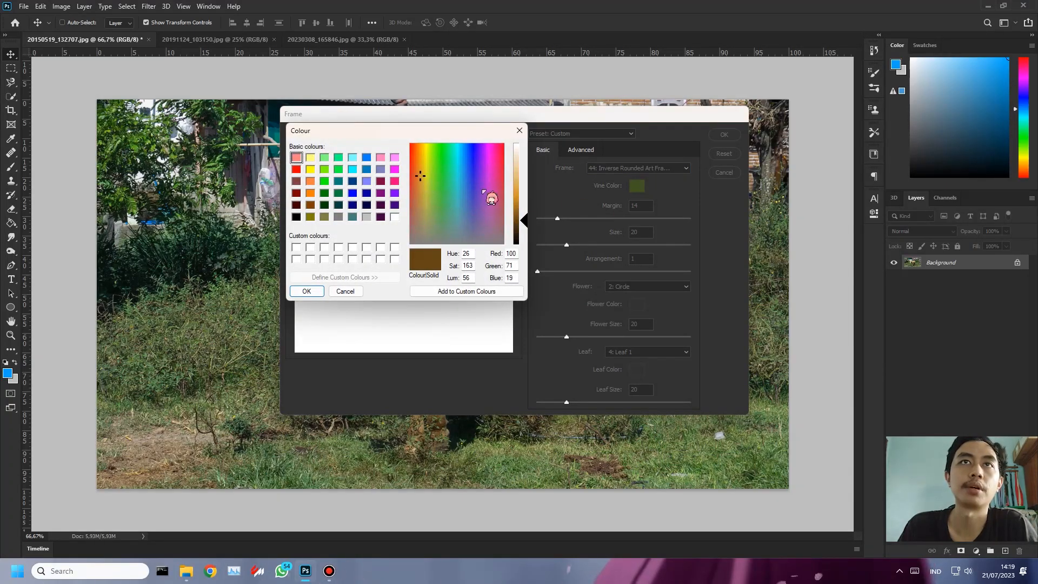
click(521, 193)
click(522, 184)
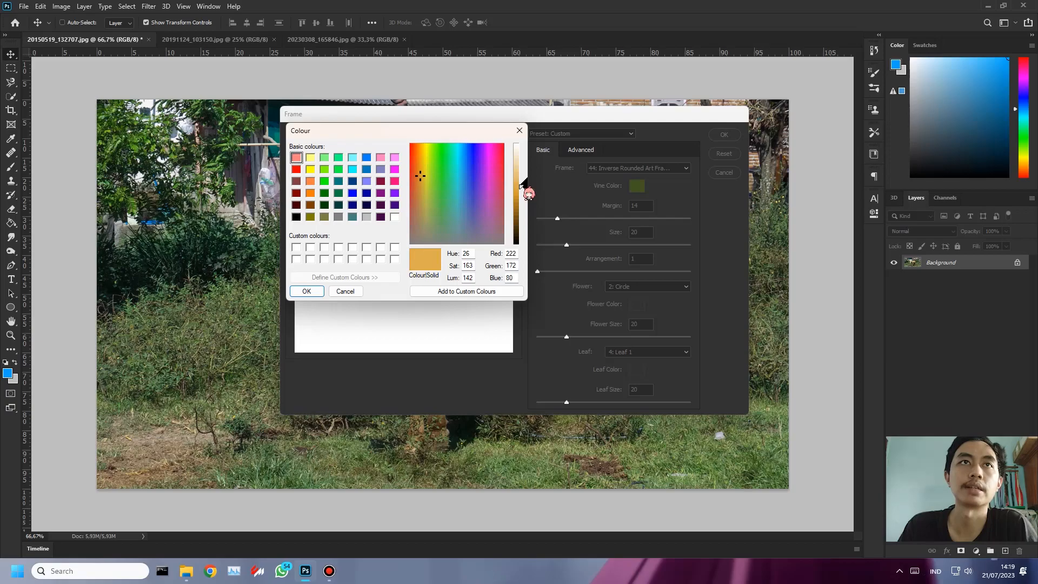
click(425, 175)
drag(424, 174, 426, 176)
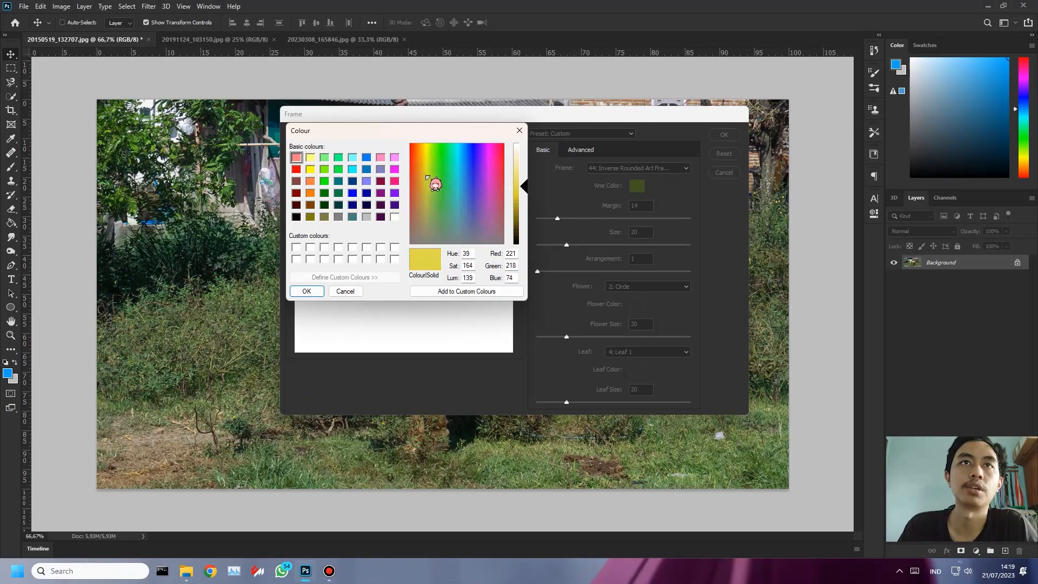
click(307, 291)
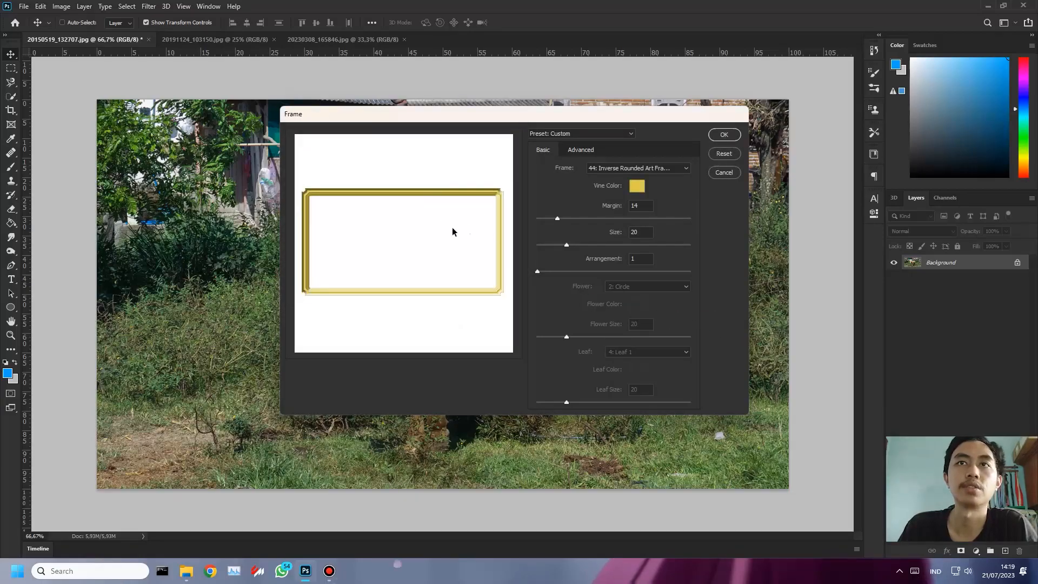
click(724, 134)
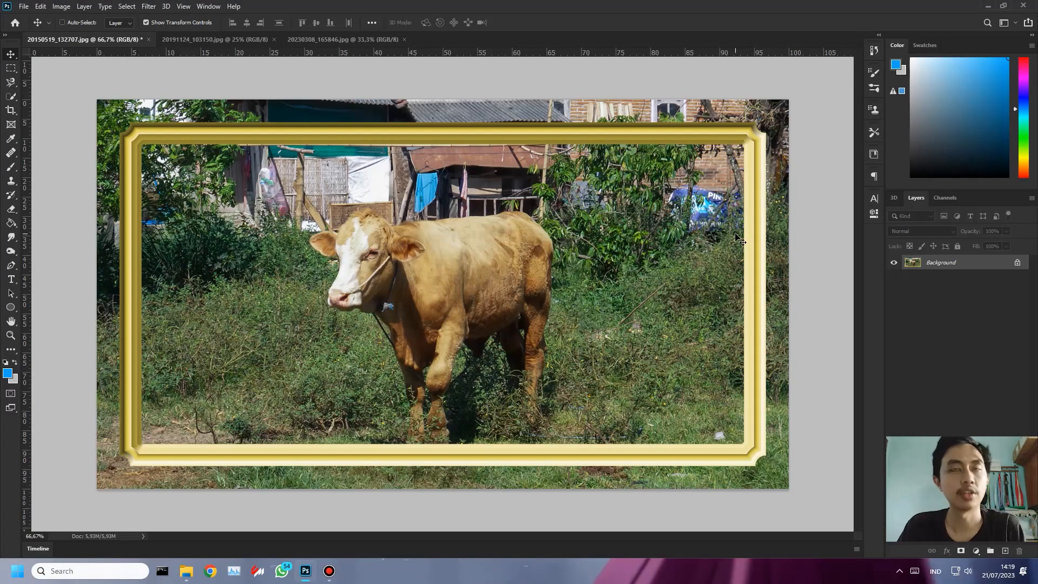
Undo the picture frame rendered on the cow photo.
key(ctrl+z)
click(156, 7)
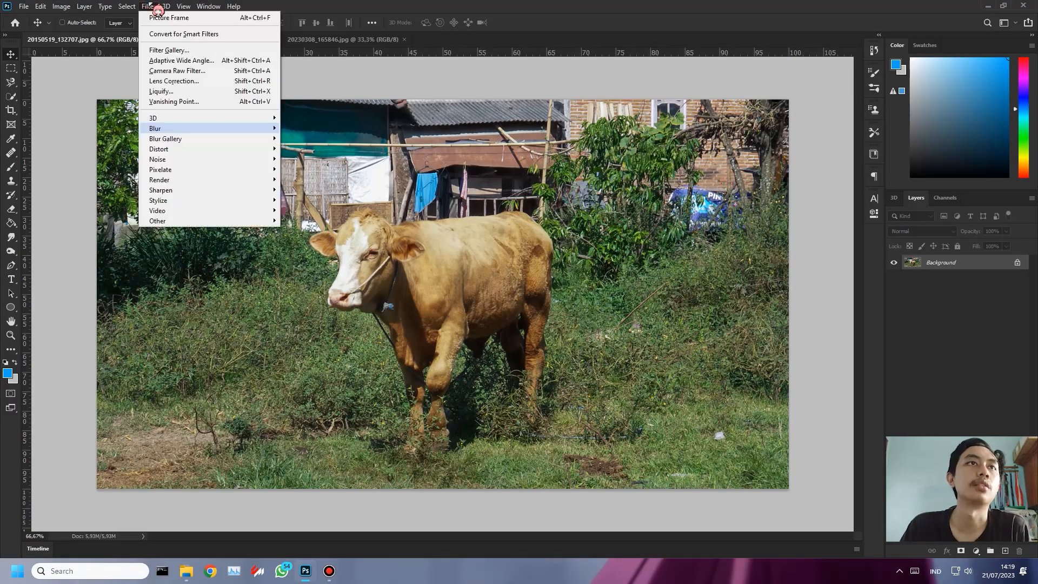
mouse_move(215, 212)
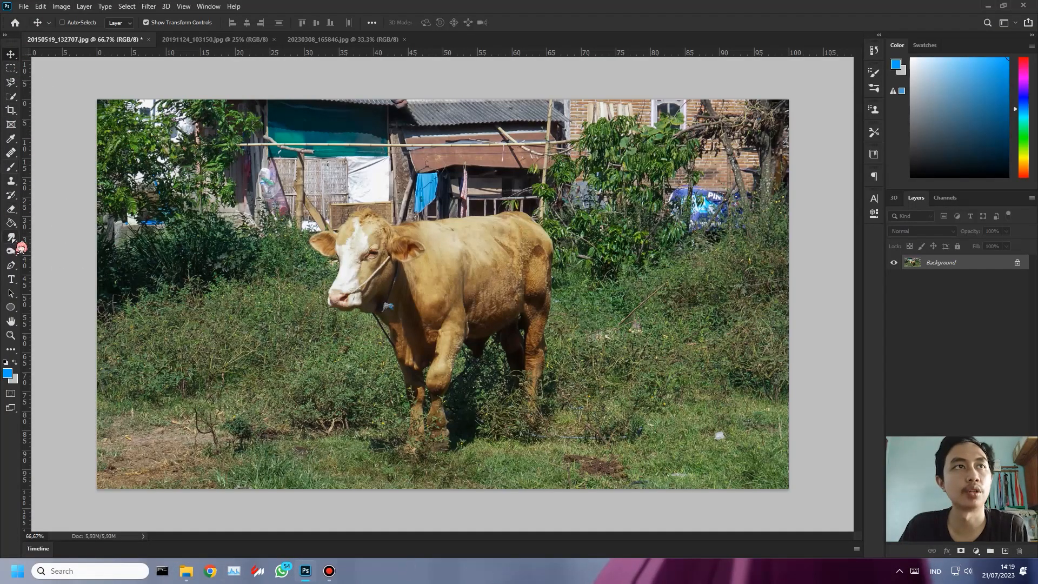
Try softening the cow's head and body with the Blur tool using a brush of about 131 px.
right_click(20, 247)
click(54, 236)
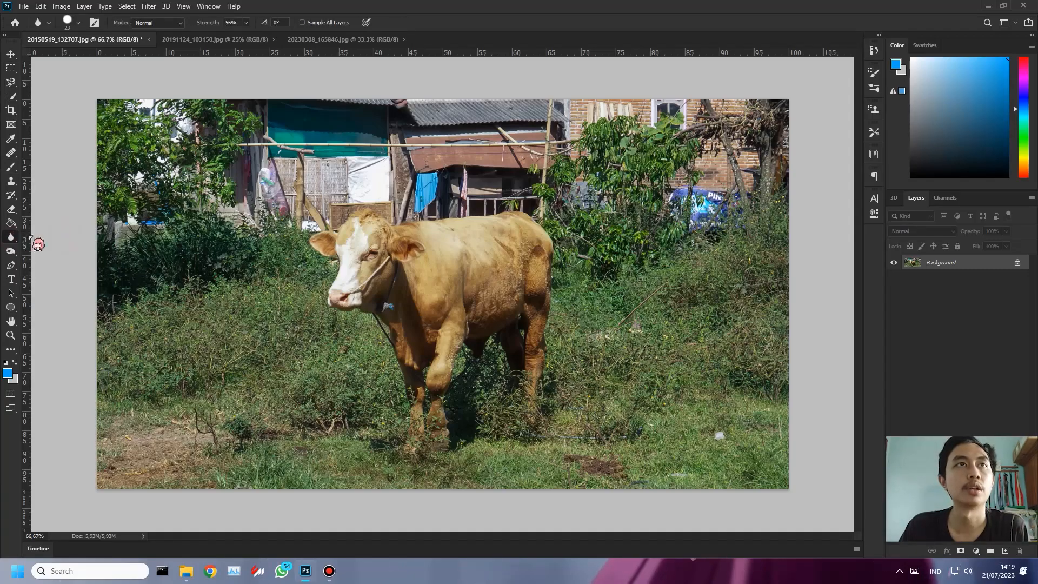
drag(357, 177, 402, 177)
drag(301, 189, 367, 184)
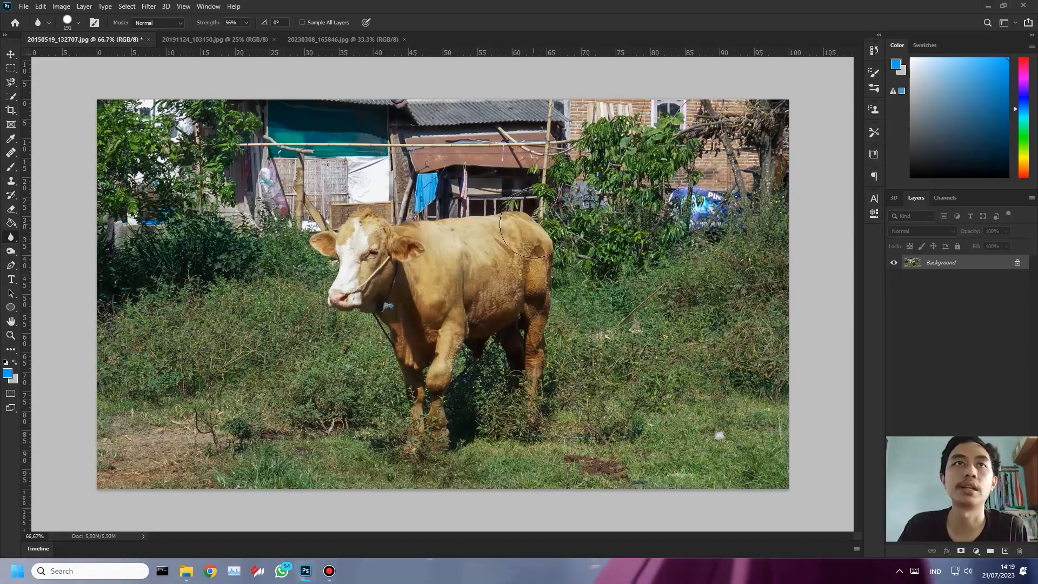
alt+right_click(392, 215)
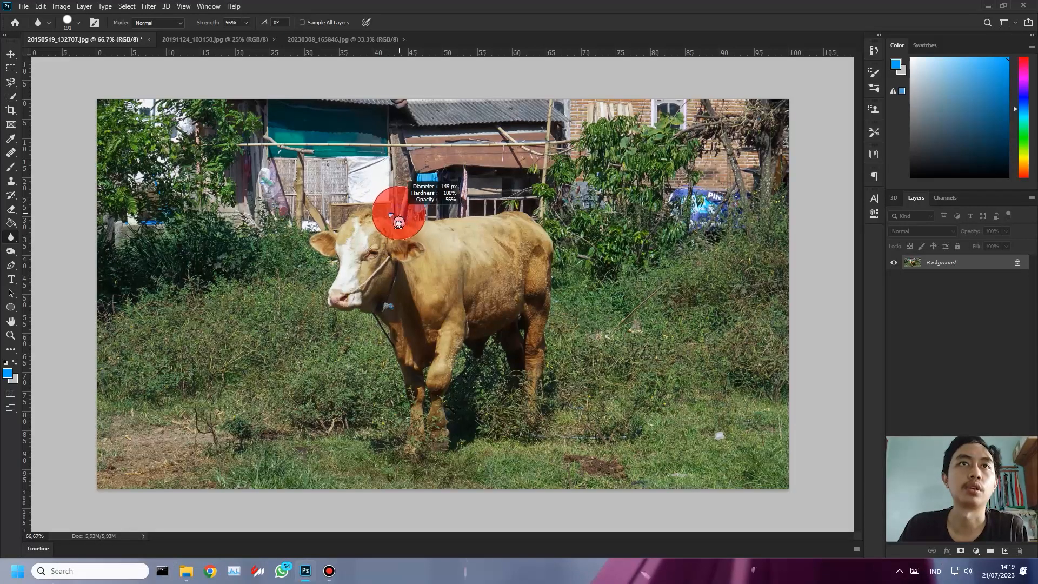
scroll(373, 243, up, 3)
mouse_move(359, 229)
mouse_down()
mouse_move(334, 302)
mouse_move(355, 253)
mouse_move(286, 247)
mouse_move(340, 307)
mouse_move(411, 242)
mouse_move(365, 277)
mouse_move(345, 322)
mouse_move(387, 310)
mouse_move(373, 306)
mouse_move(362, 229)
mouse_move(369, 208)
mouse_move(382, 238)
mouse_move(443, 252)
mouse_move(351, 240)
mouse_move(347, 309)
mouse_move(326, 325)
mouse_move(296, 246)
mouse_move(342, 243)
mouse_move(337, 271)
mouse_move(401, 317)
mouse_move(462, 465)
mouse_move(461, 493)
mouse_move(452, 267)
mouse_move(357, 218)
mouse_move(328, 243)
mouse_move(323, 280)
mouse_move(351, 291)
mouse_move(373, 275)
mouse_up()
scroll(372, 275, down, 3)
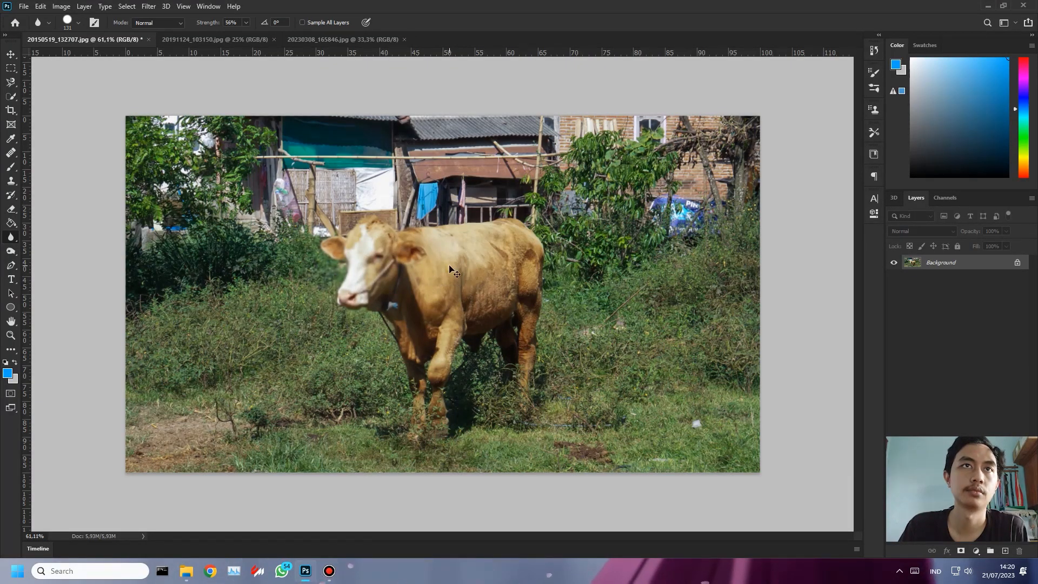
click(11, 54)
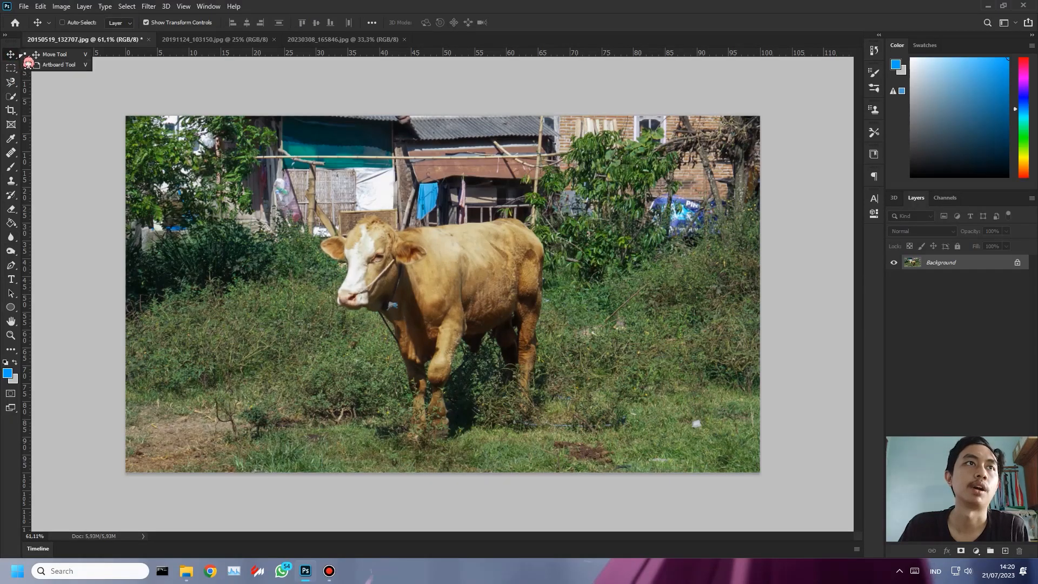
Switch to the bus photo 20191124_103150.jpg.
click(148, 10)
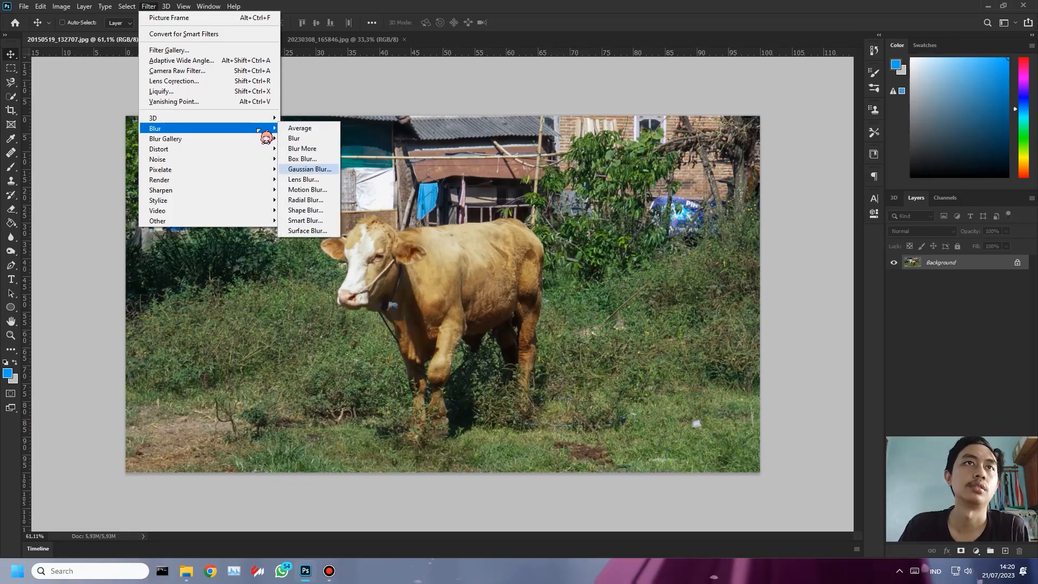
mouse_move(244, 142)
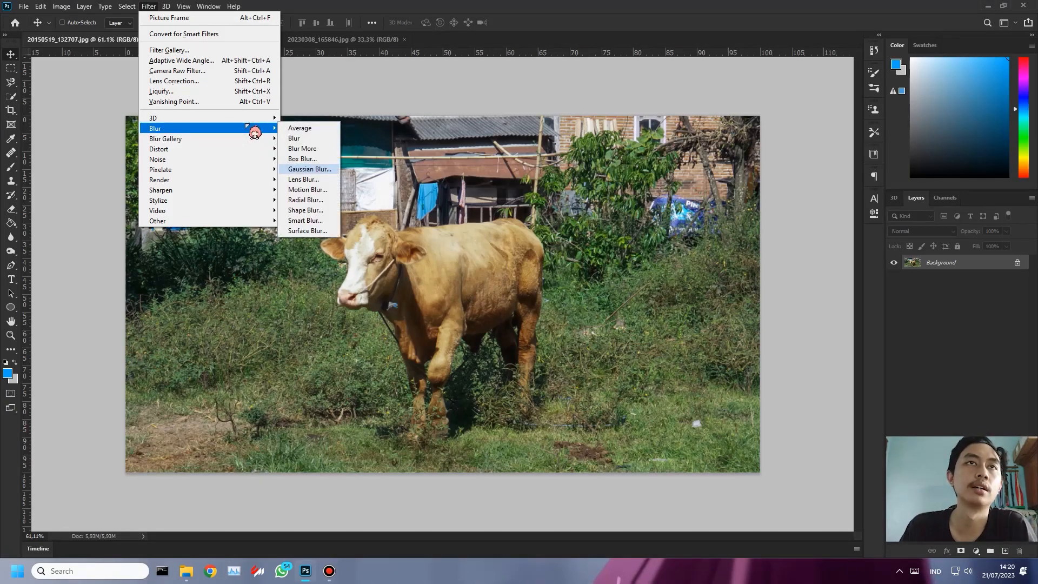
click(195, 36)
click(203, 40)
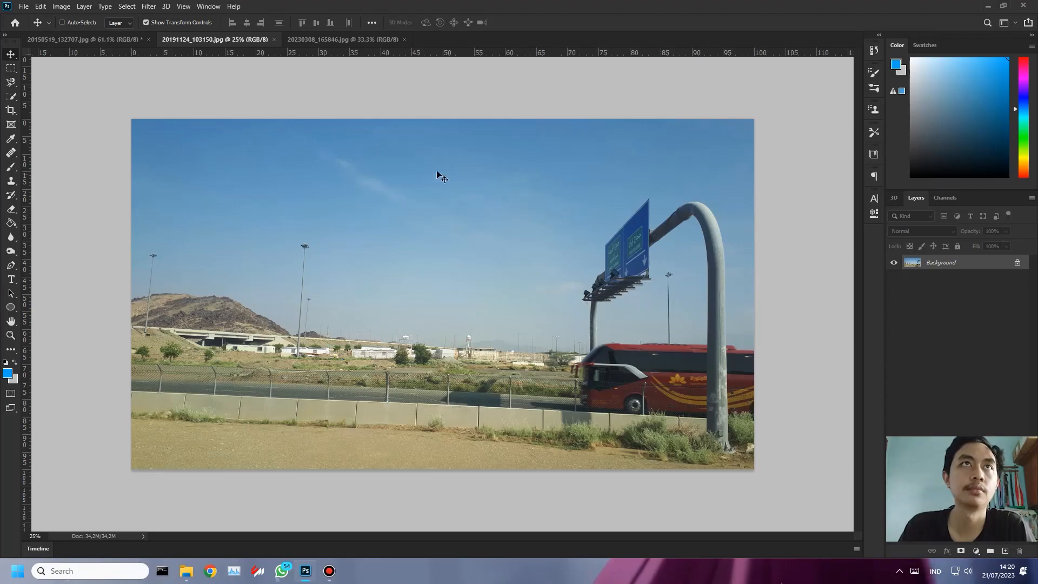
Try Motion Blur on the whole bus photo with distances of 687 and 187 pixels and an angle of 83°, and cancel it.
click(148, 6)
mouse_move(206, 130)
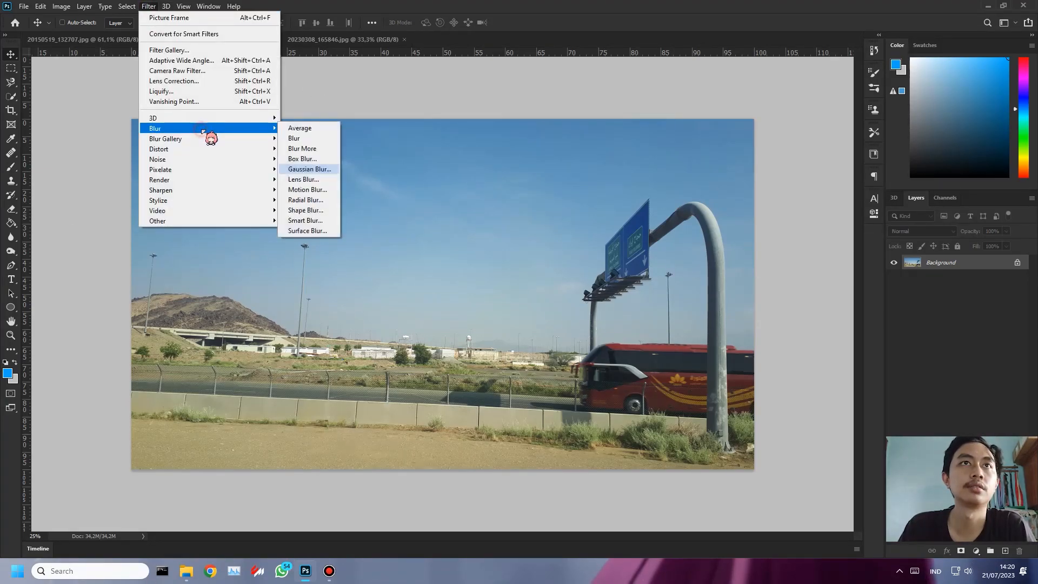
click(313, 189)
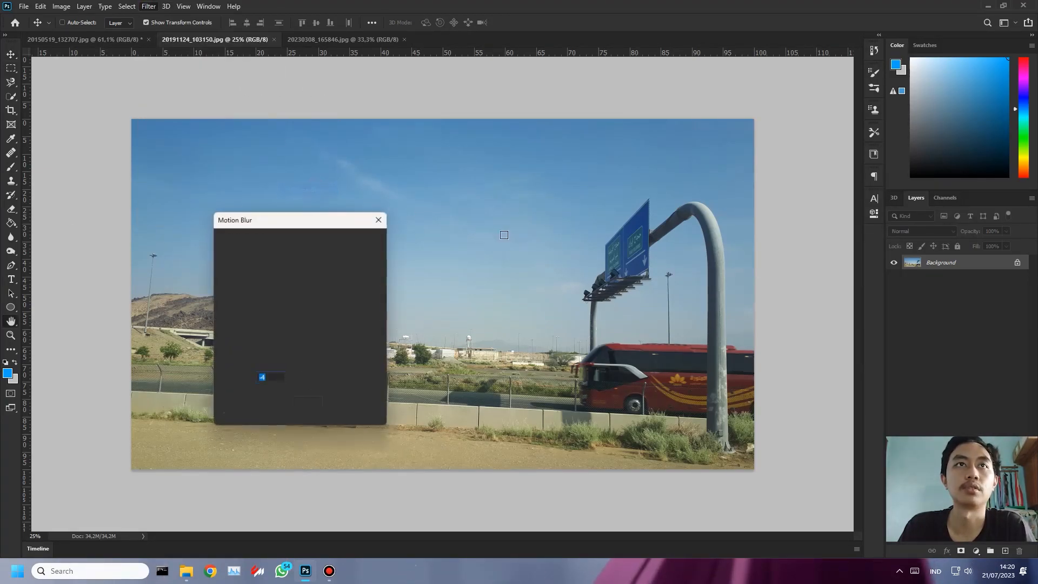
drag(322, 225, 863, 187)
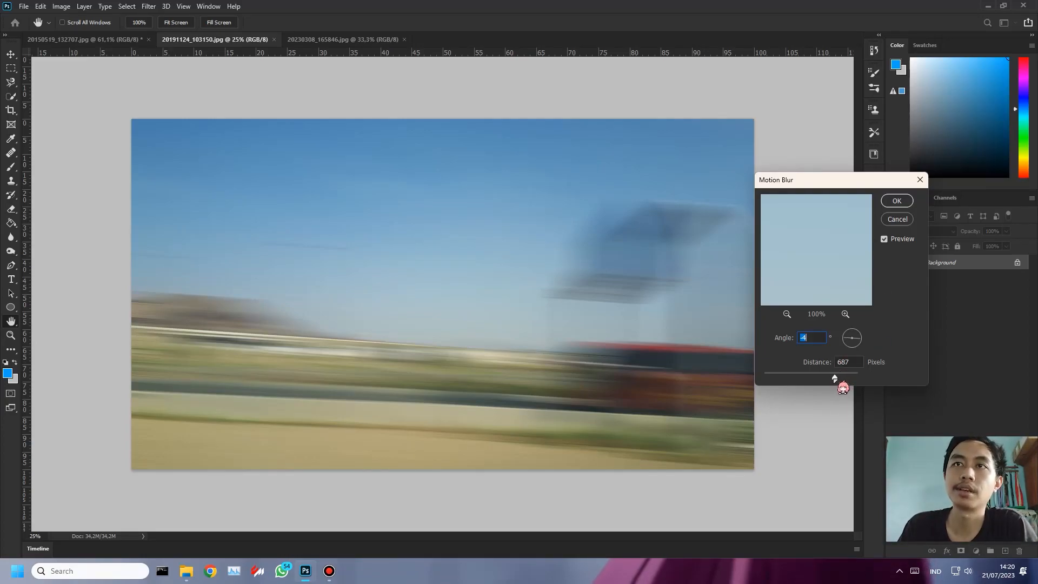
drag(835, 377, 810, 377)
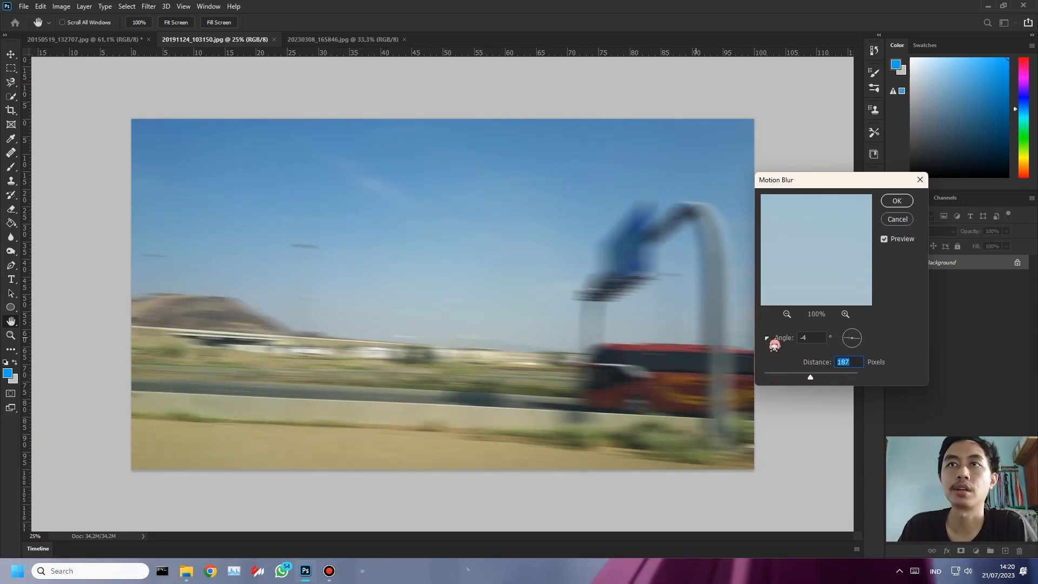
drag(853, 348, 859, 343)
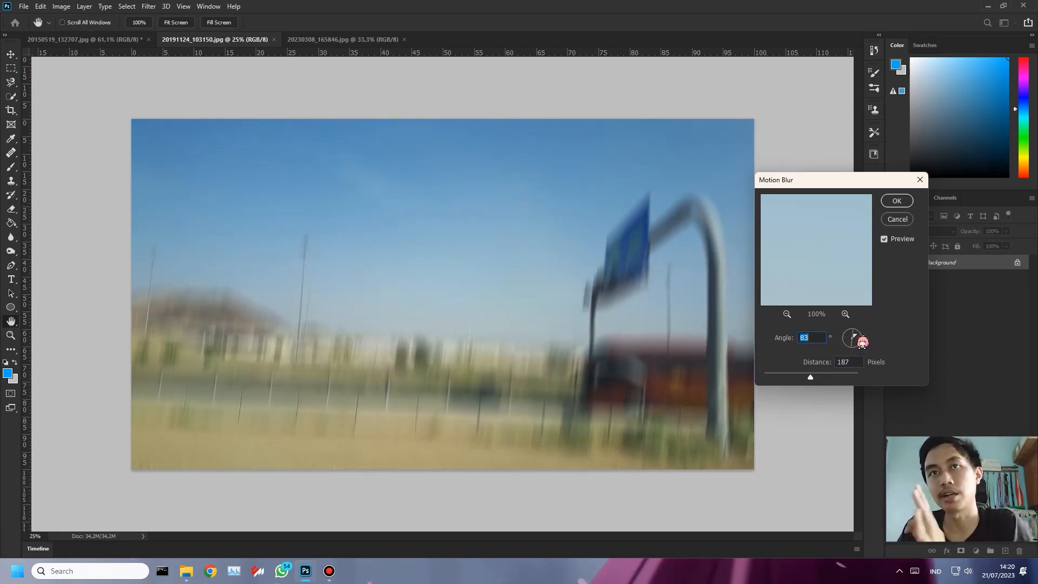
drag(863, 341, 854, 347)
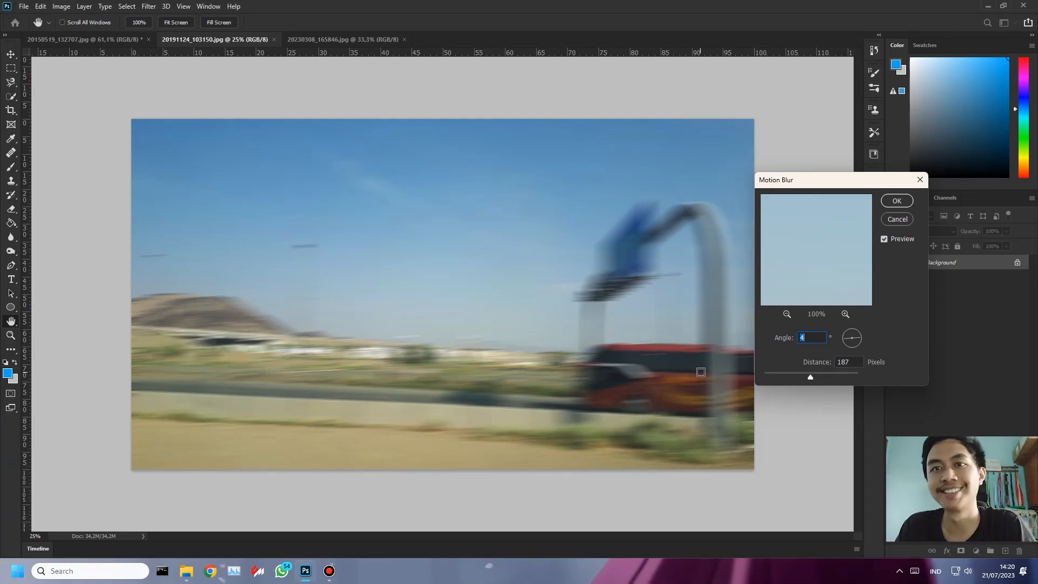
click(908, 219)
Unlock the background layer and select the red bus with the Object Selection tool.
click(1017, 262)
right_click(17, 99)
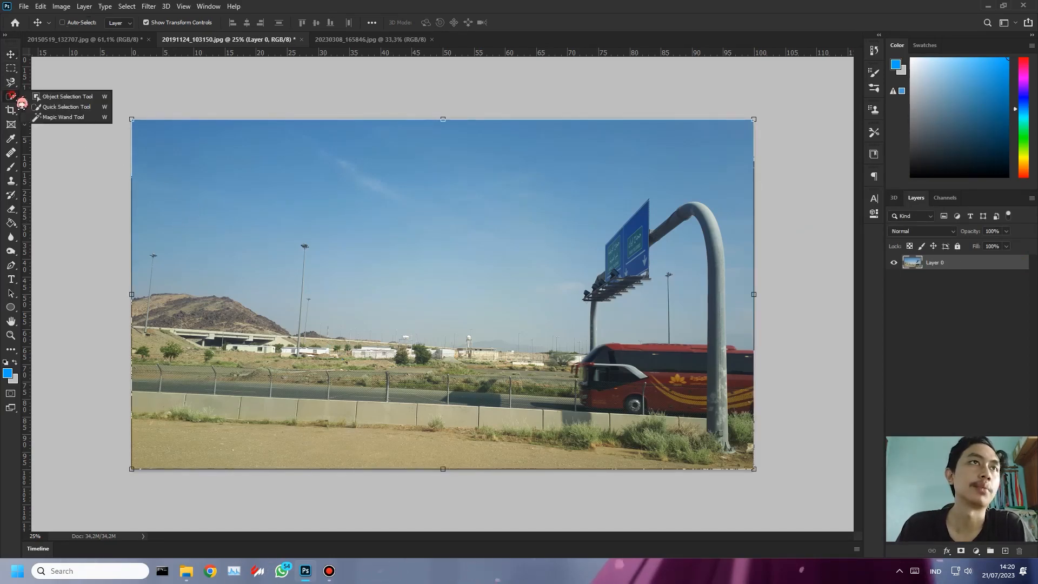
click(60, 106)
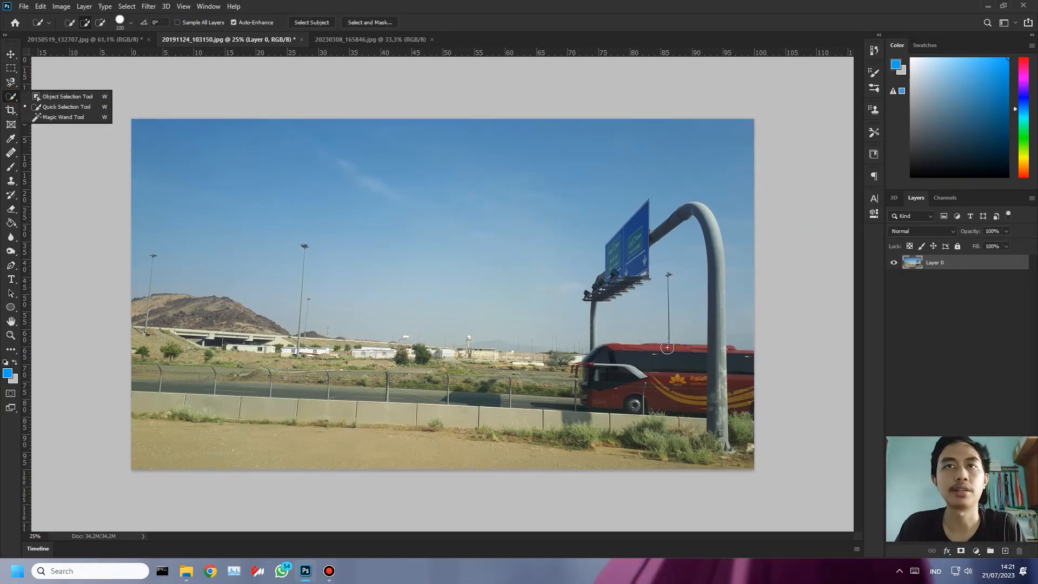
scroll(668, 347, up, 5)
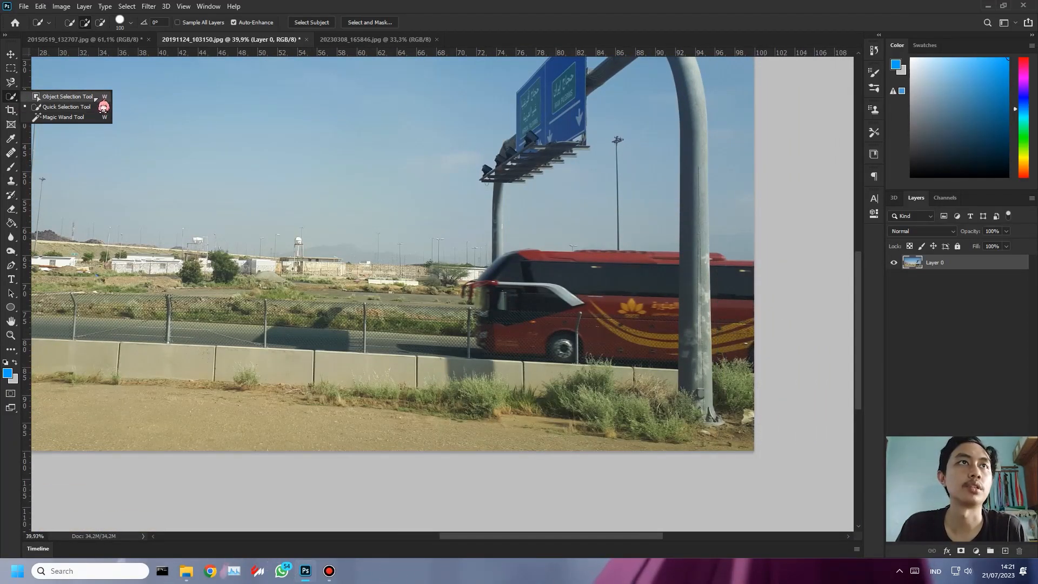
click(65, 96)
drag(454, 233, 784, 373)
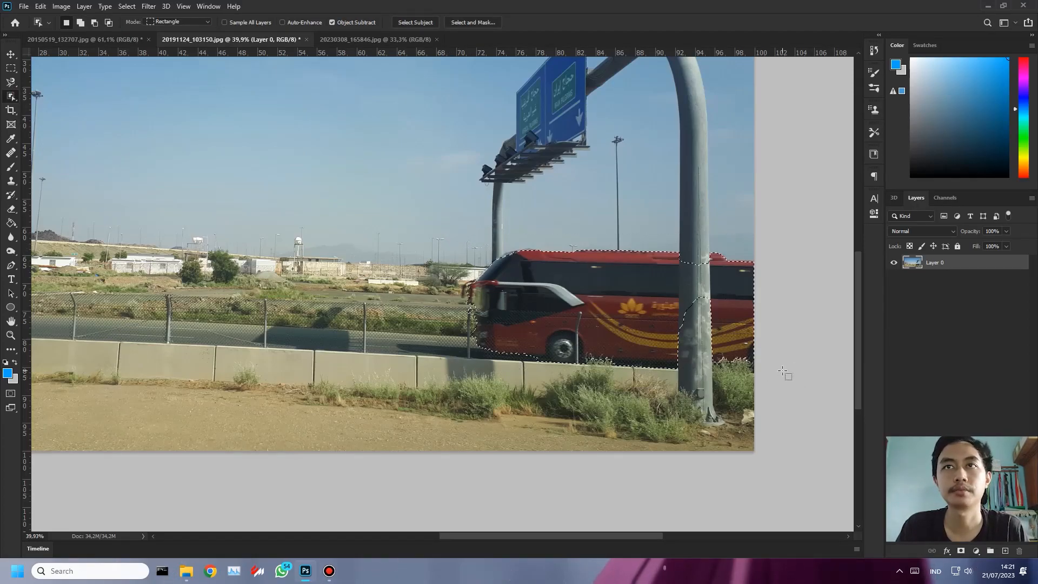
Refine the bus selection with the Quick Selection tool so that it excludes the grey sign pole in front of the bus.
scroll(725, 294, up, 4)
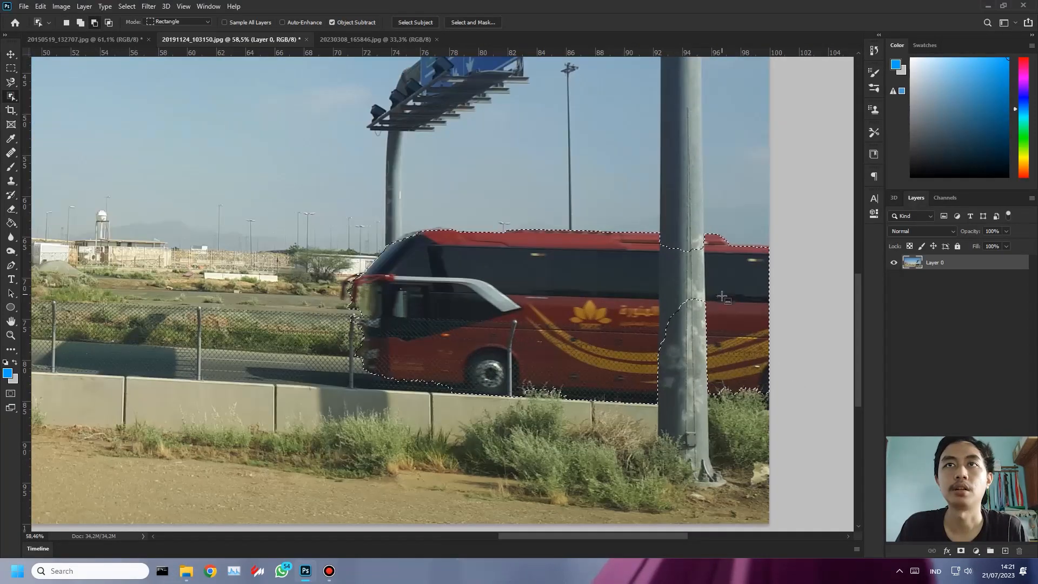
key(shift+w)
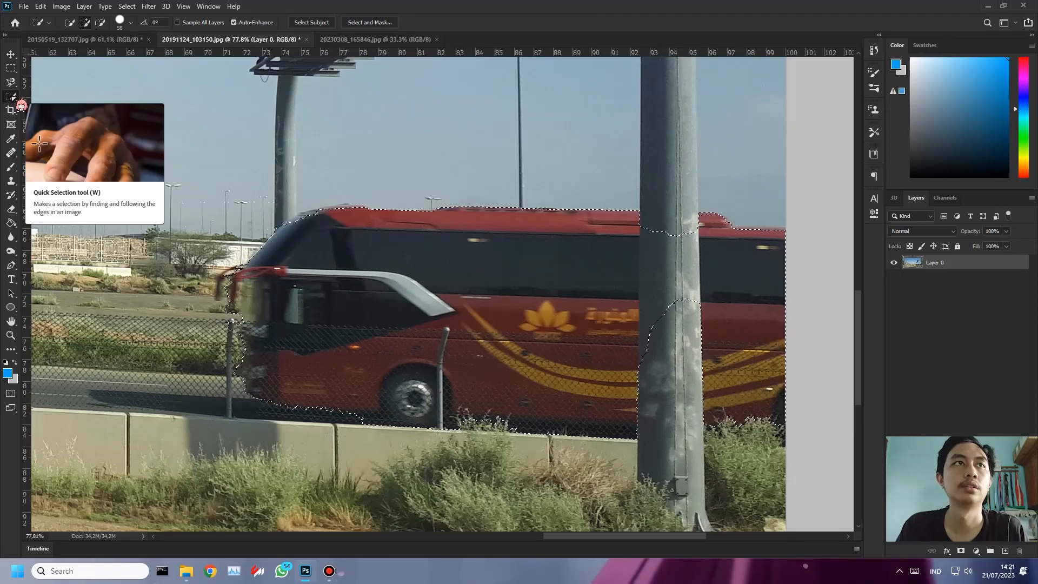
right_click(13, 97)
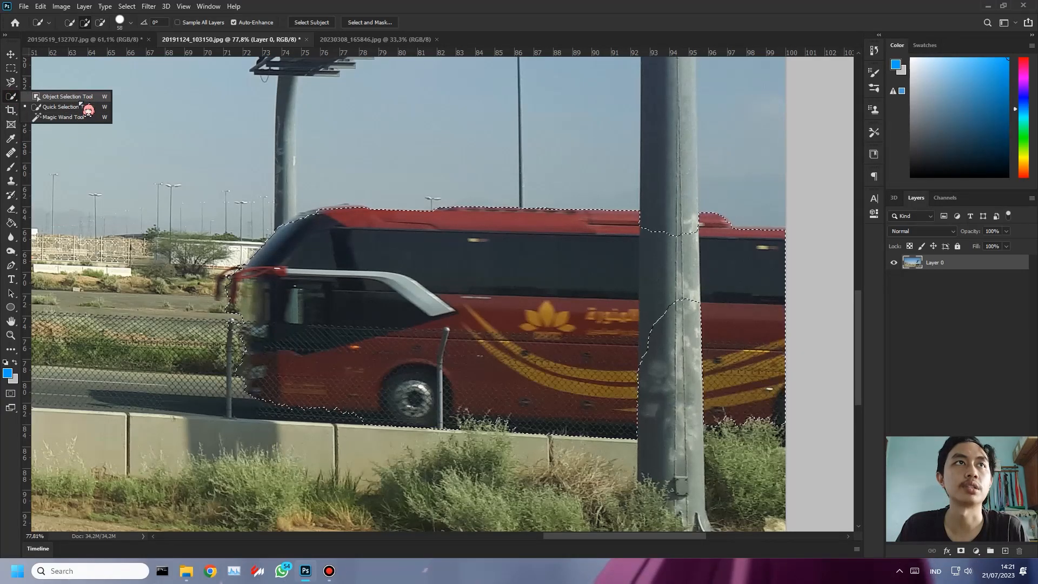
click(591, 269)
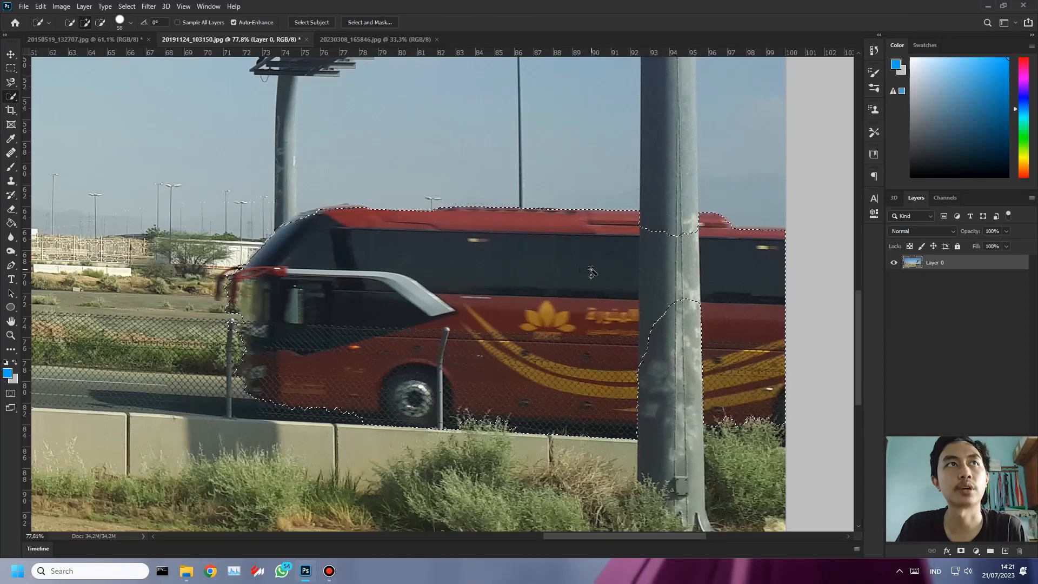
key(shift+w)
key(shift+w)
key(shift+w)
key(shift+w)
key(shift+w)
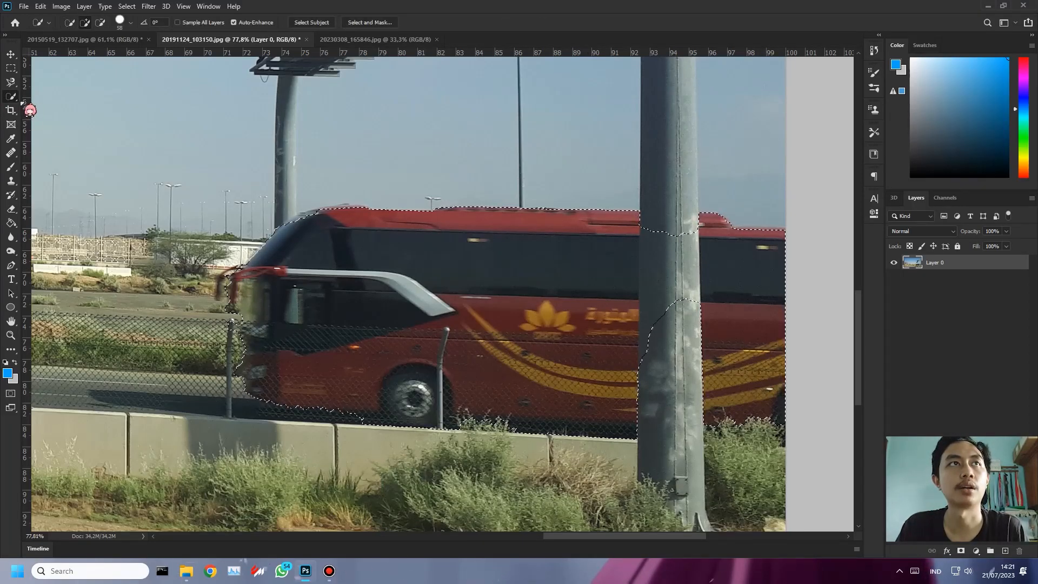
key(shift+w)
key(alt)
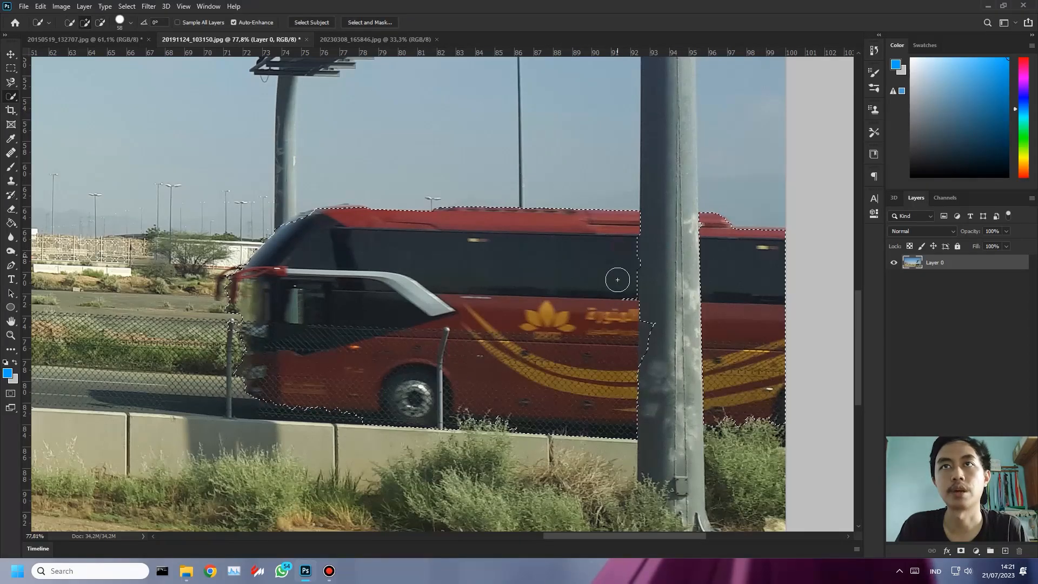
key(alt)
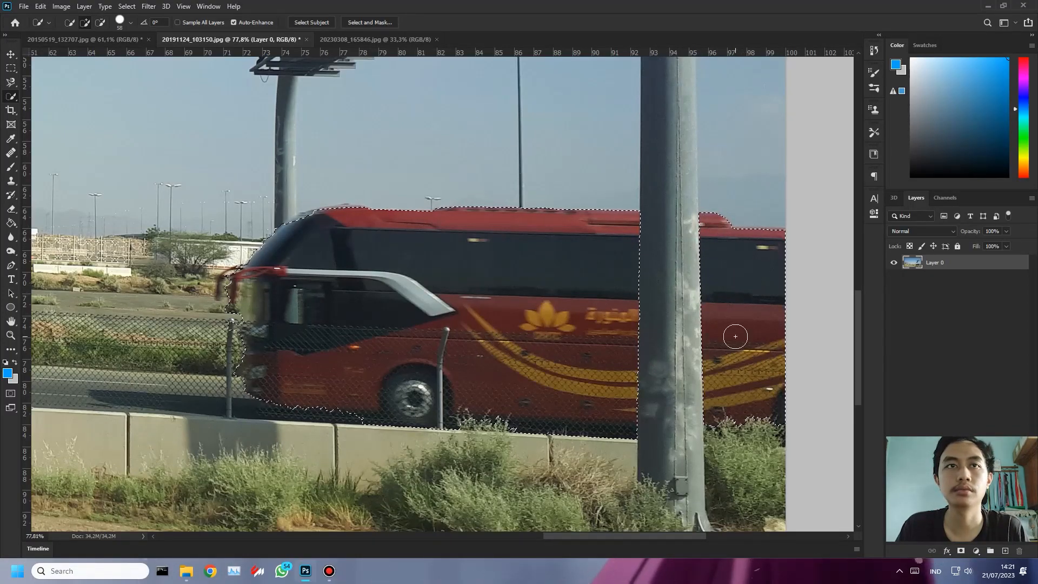
Refine the bus selection along the front end and check its lower edge behind the fence.
scroll(325, 346, down, 1)
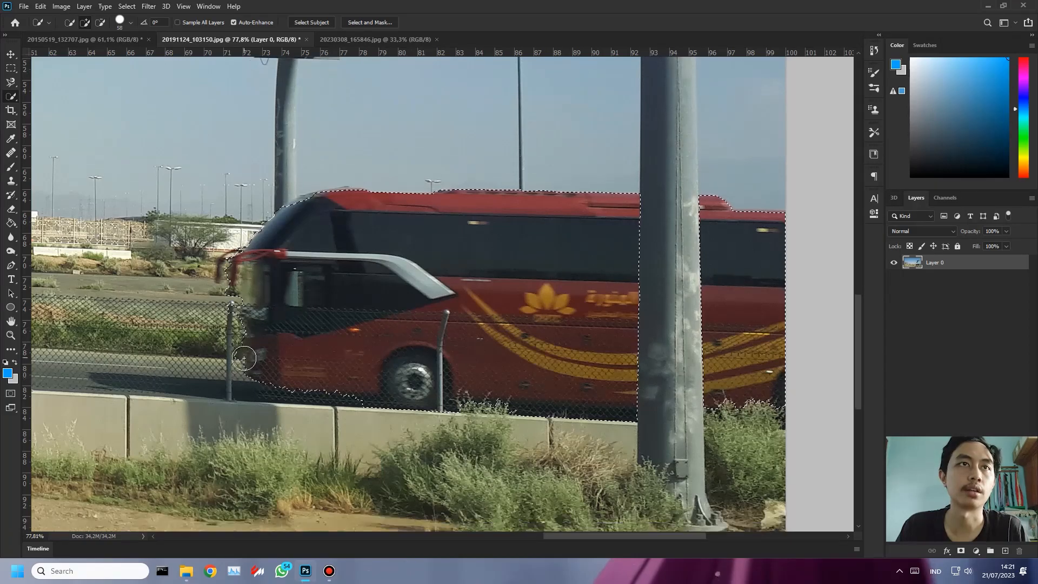
scroll(232, 345, up, 5)
key(alt)
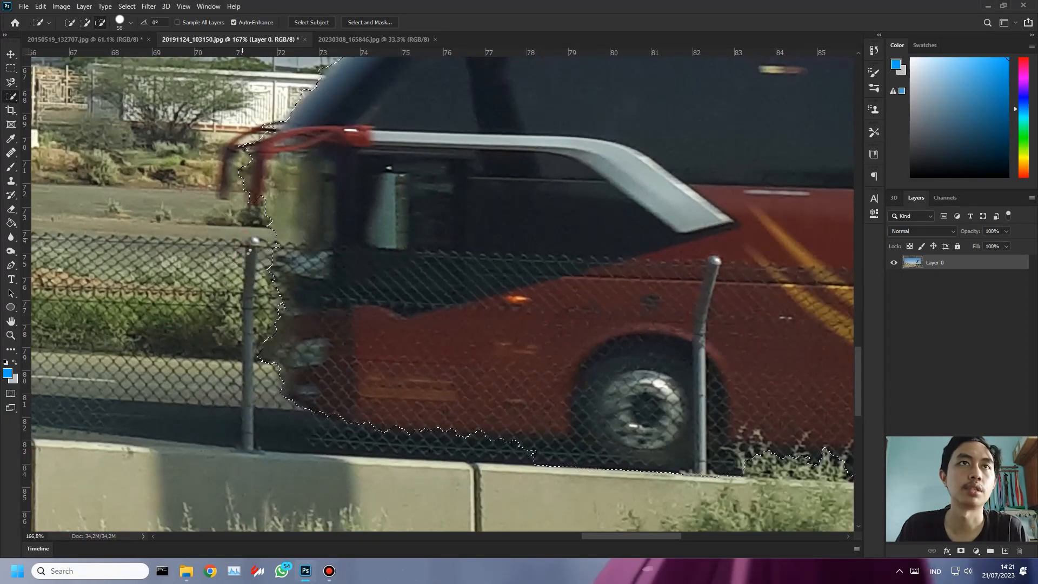
scroll(244, 313, down, 4)
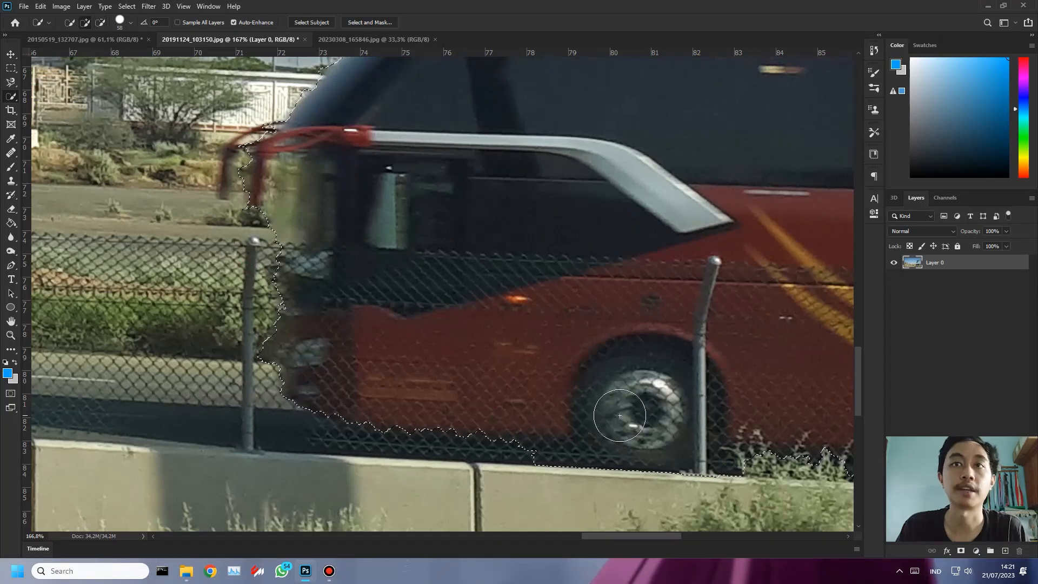
scroll(667, 372, down, 4)
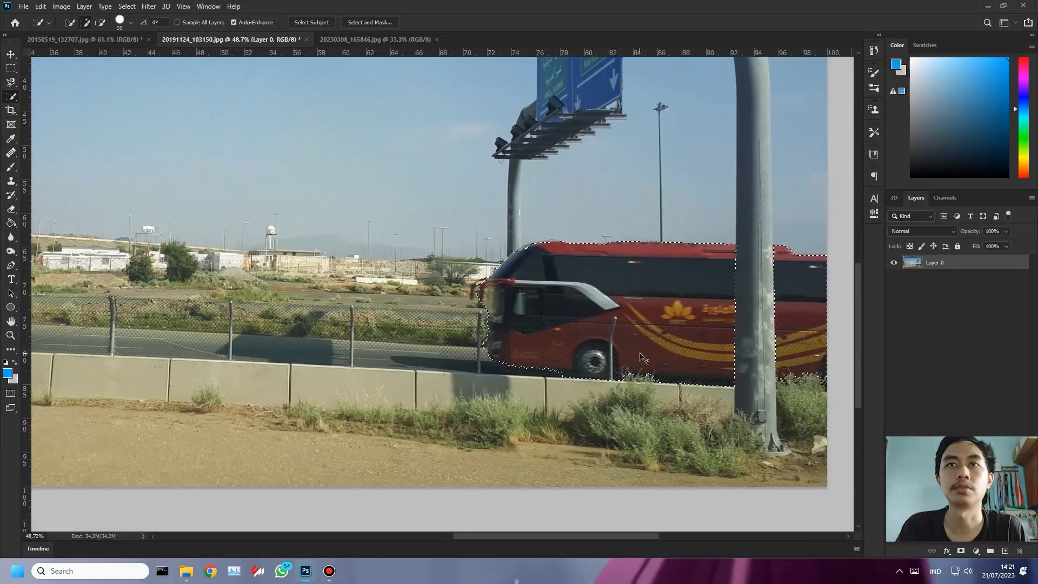
scroll(599, 380, up, 6)
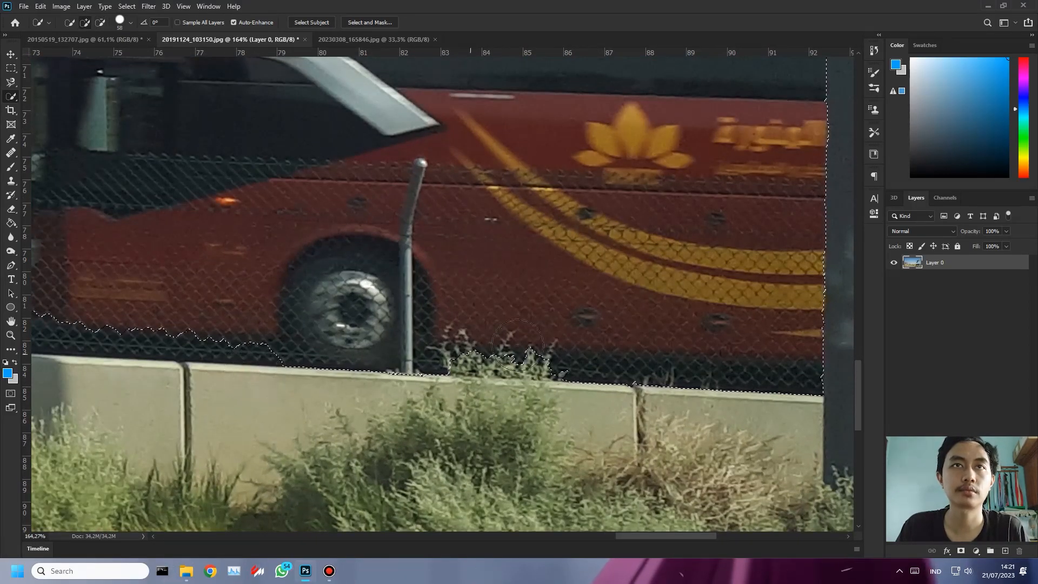
scroll(430, 313, down, 5)
scroll(431, 313, left, 6)
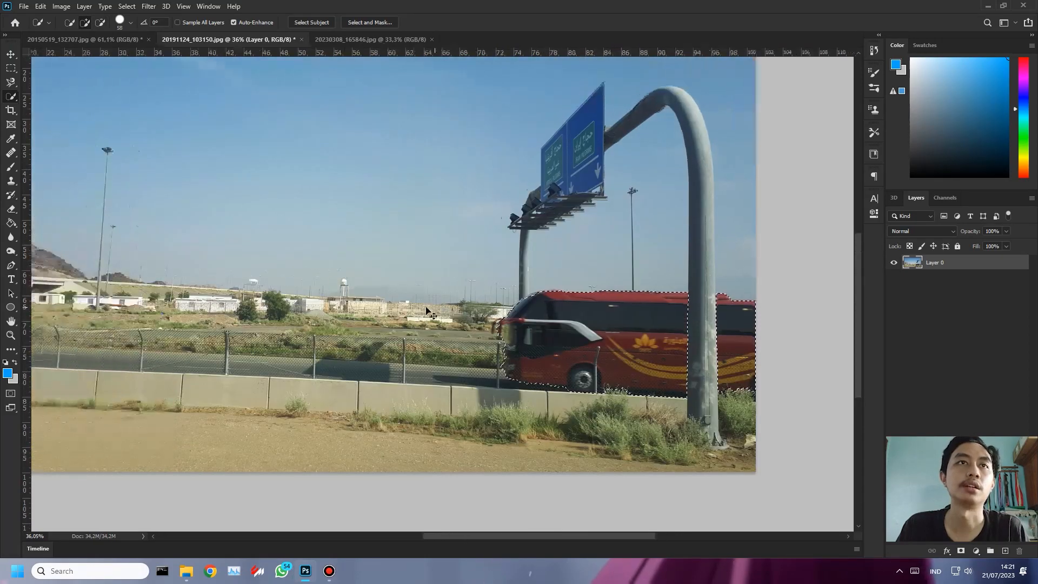
Apply Motion Blur to the selected bus with an angle of -4° and a distance of 687 pixels, and deselect it.
scroll(444, 305, down, 1)
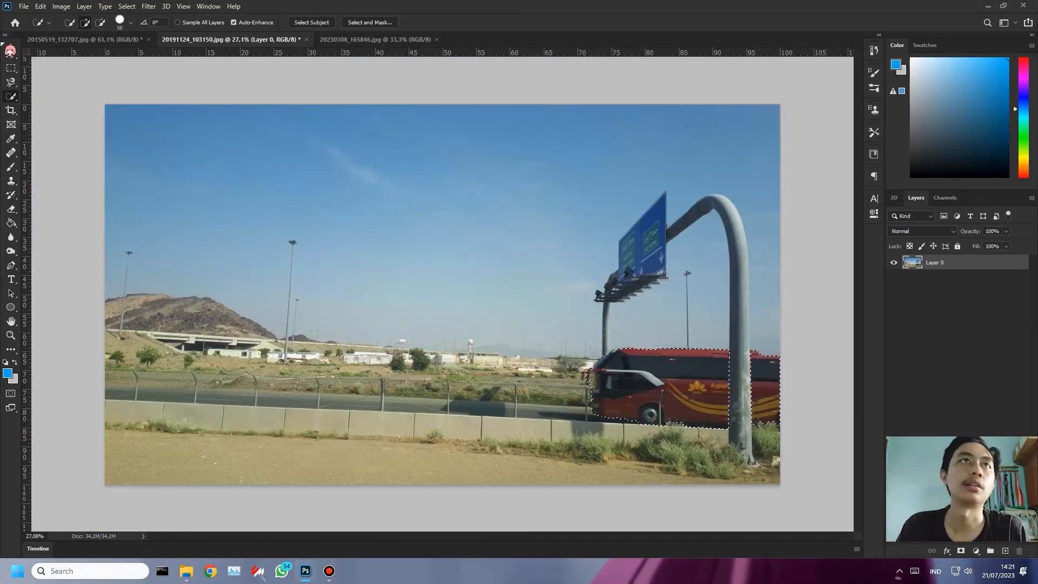
click(149, 6)
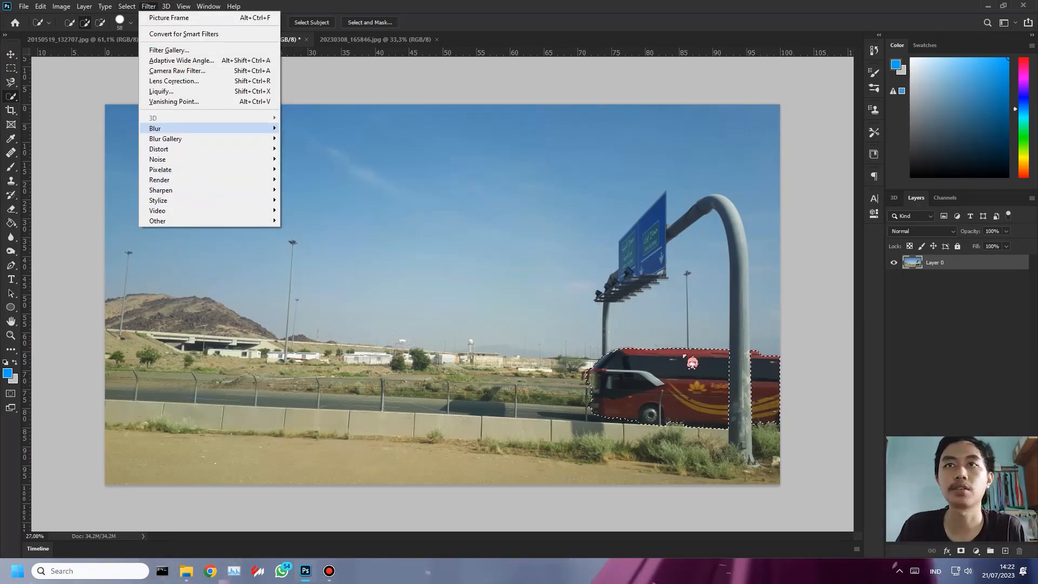
mouse_move(210, 130)
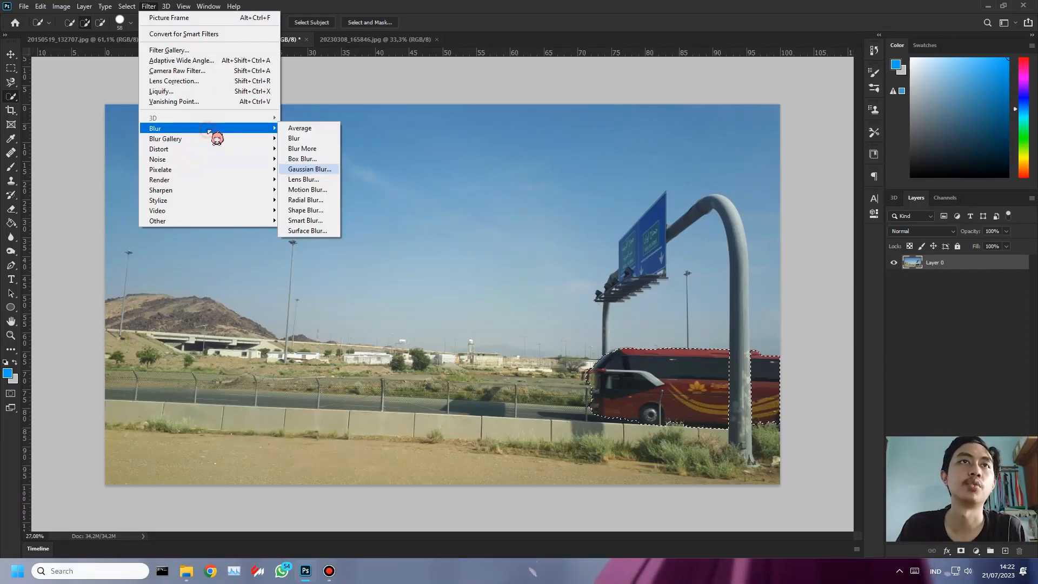
click(324, 190)
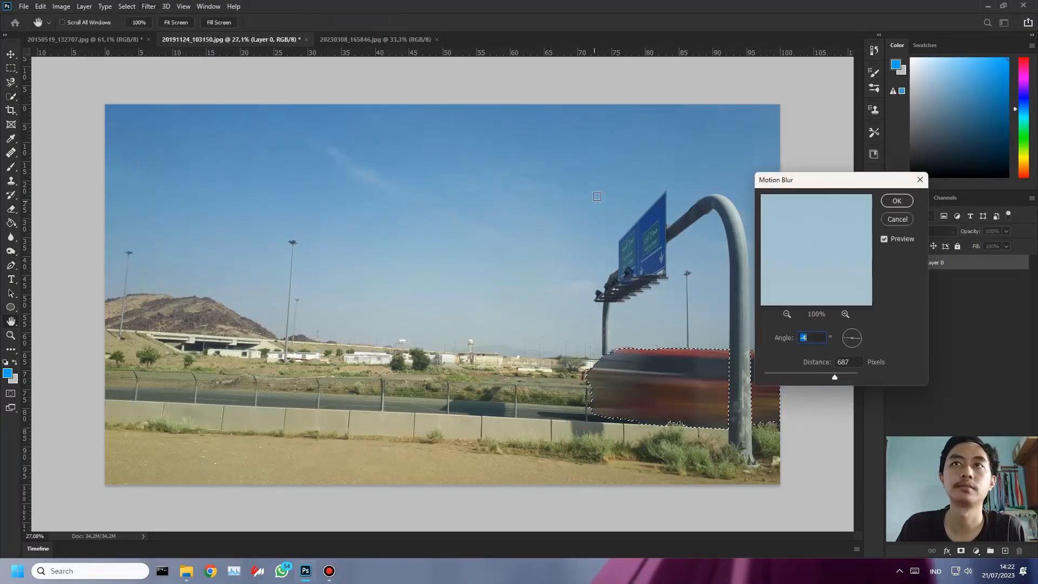
click(897, 203)
key(ctrl+d)
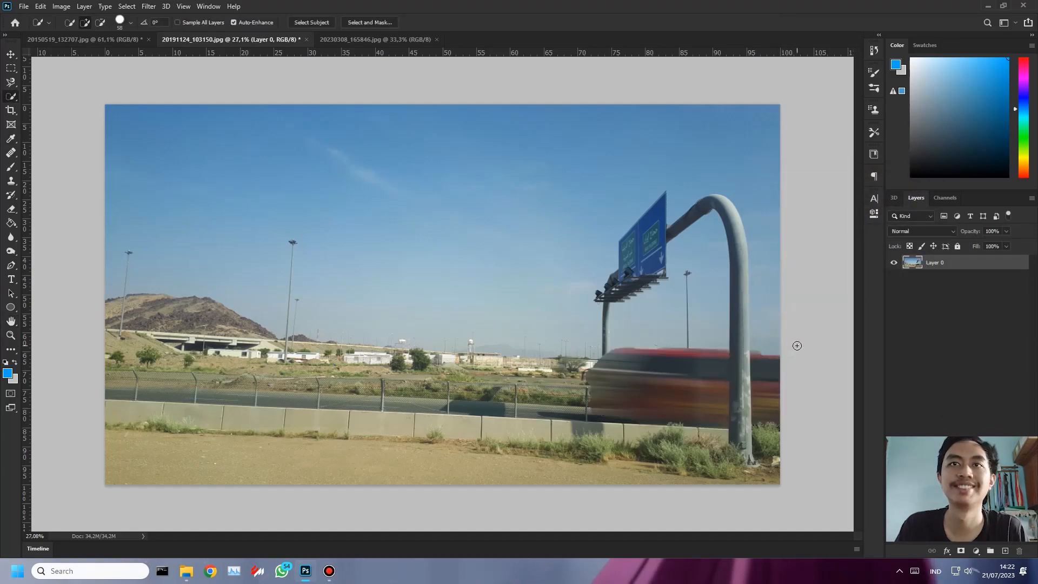
Bring back the bus selection and undo the Motion Blur on the bus.
key(ctrl+shift+d)
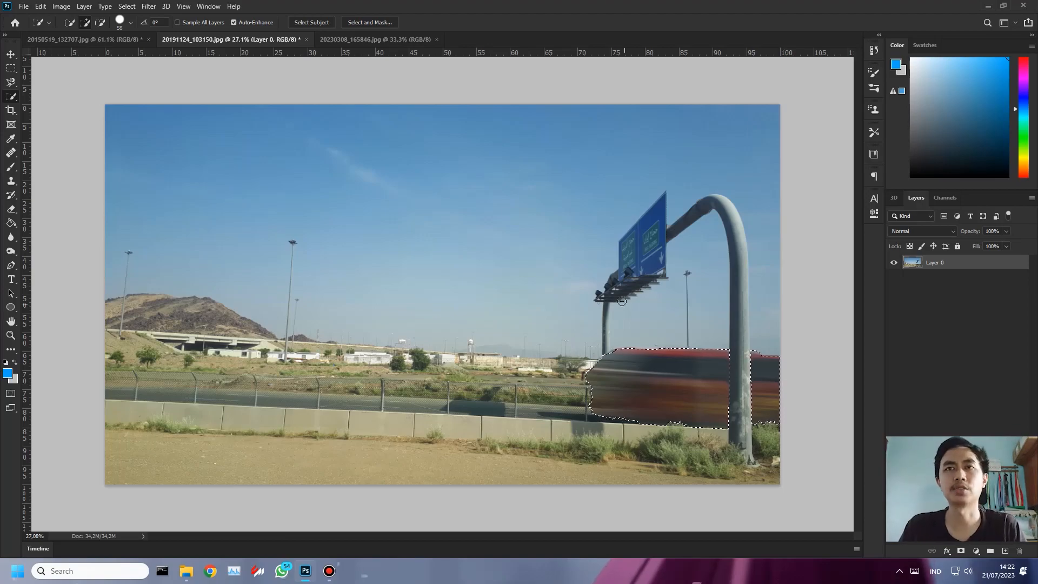
key(ctrl+z)
key(ctrl+z)
key(ctrl+z)
click(149, 6)
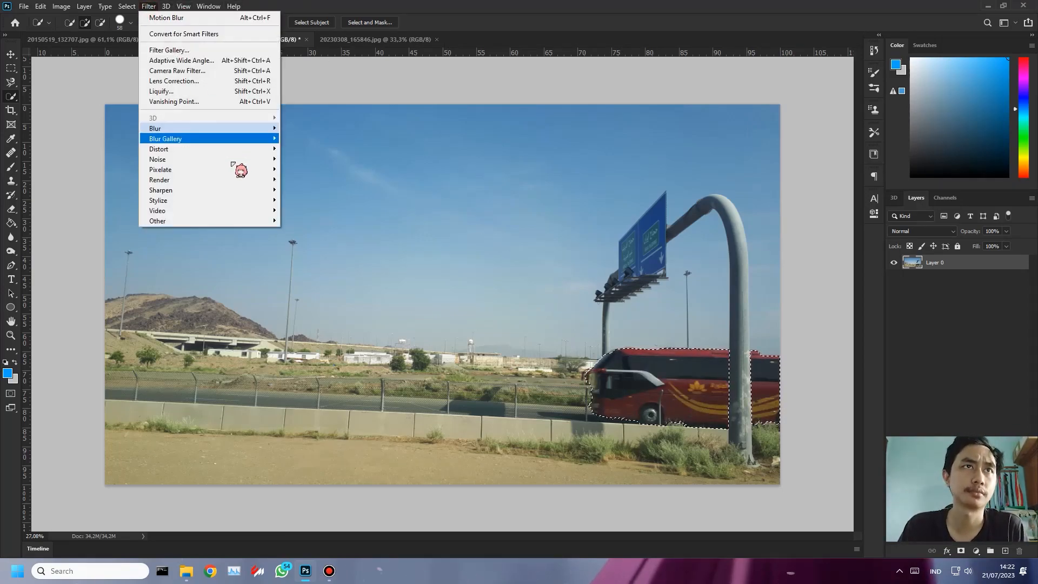
mouse_move(252, 128)
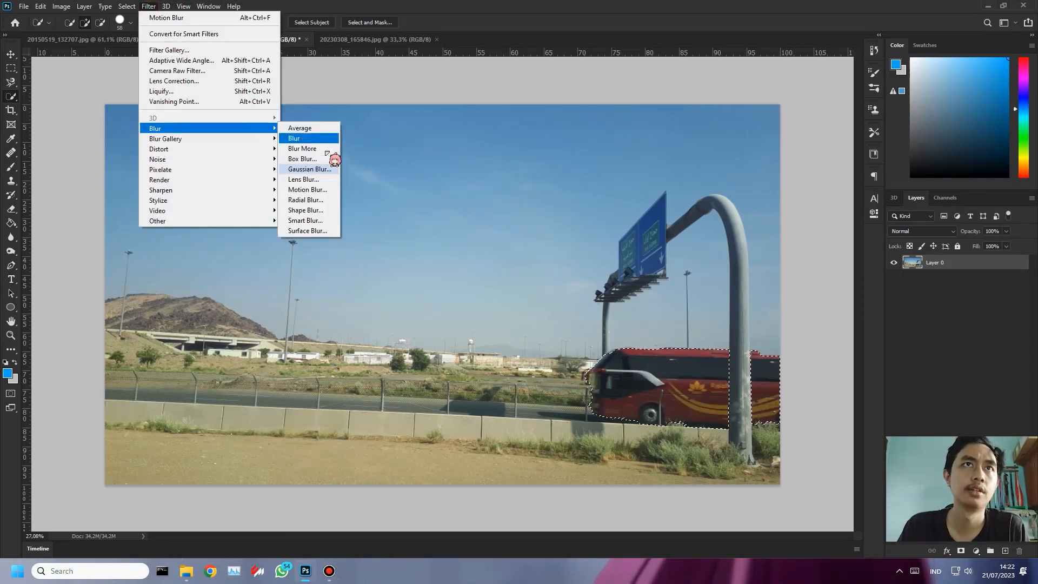
click(319, 192)
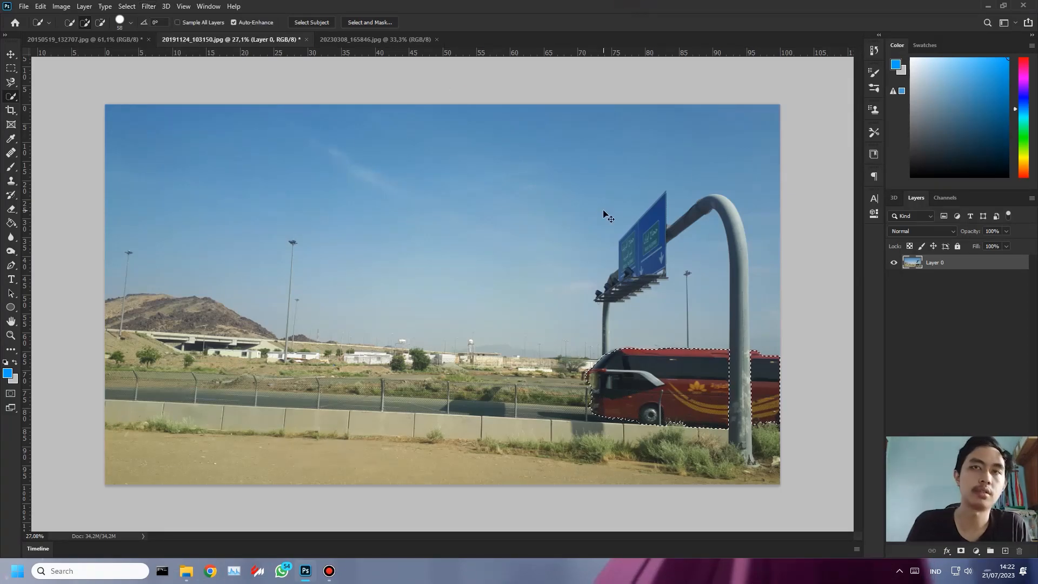
Invert the selection, apply Motion Blur to the bus's surroundings at -4° with a distance of 278 pixels, and deselect.
click(127, 6)
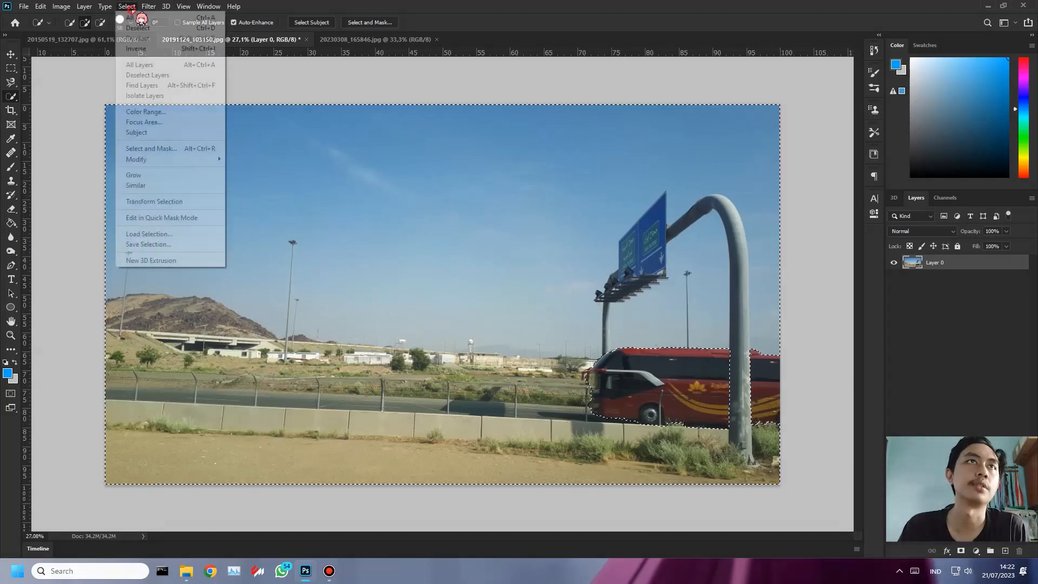
click(348, 5)
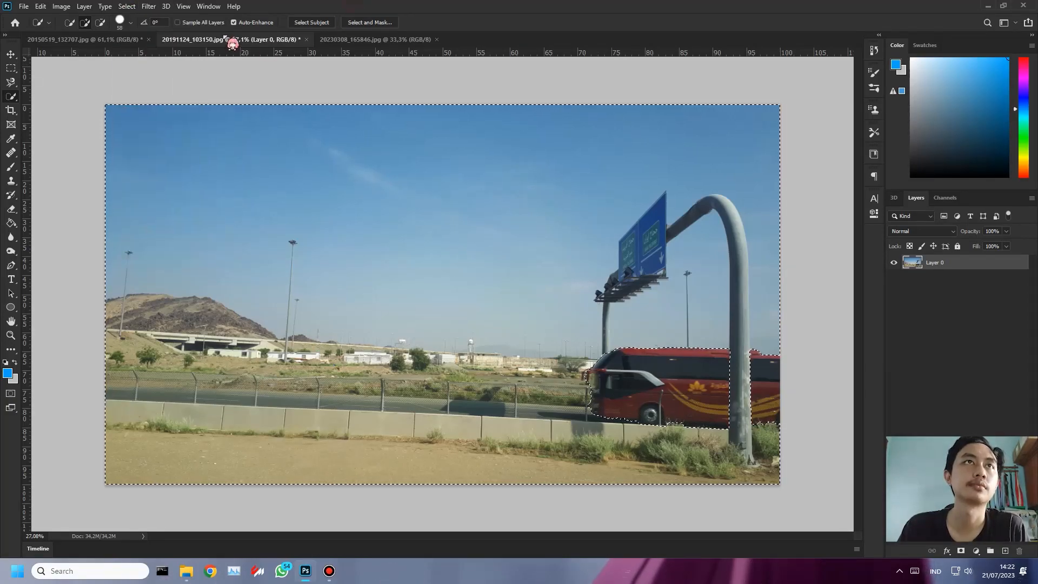
click(149, 7)
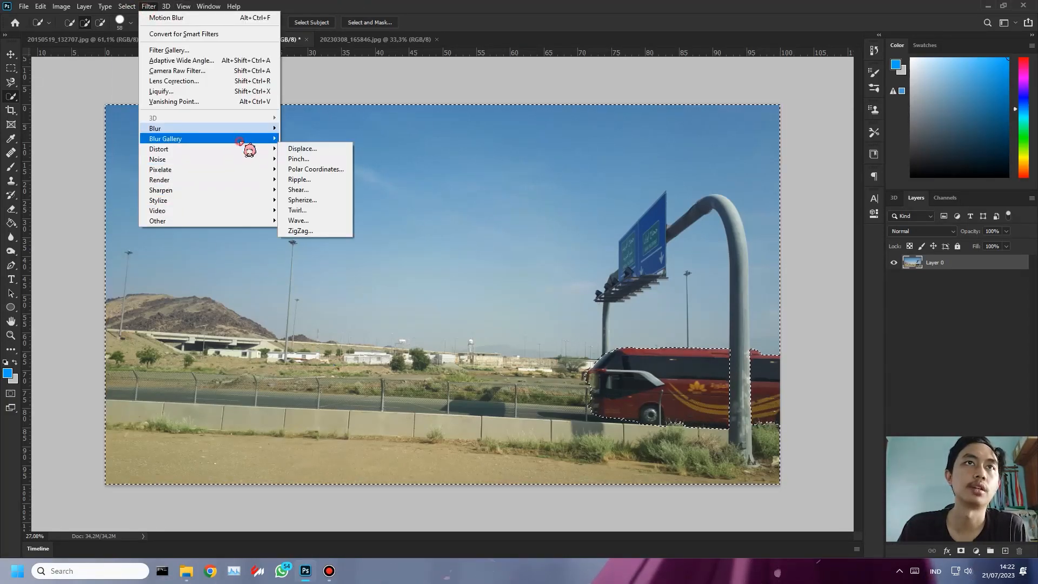
mouse_move(249, 131)
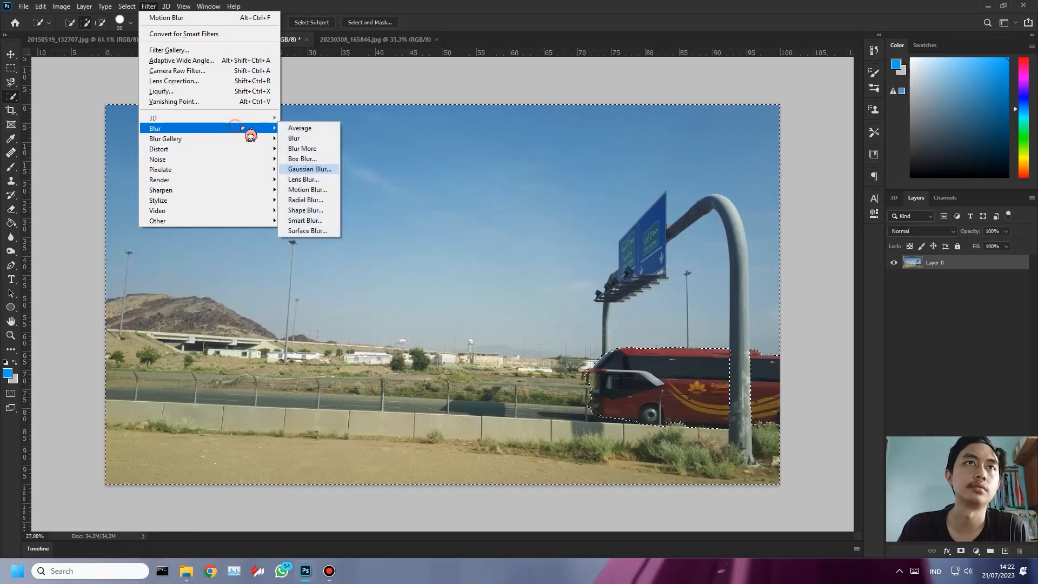
click(318, 190)
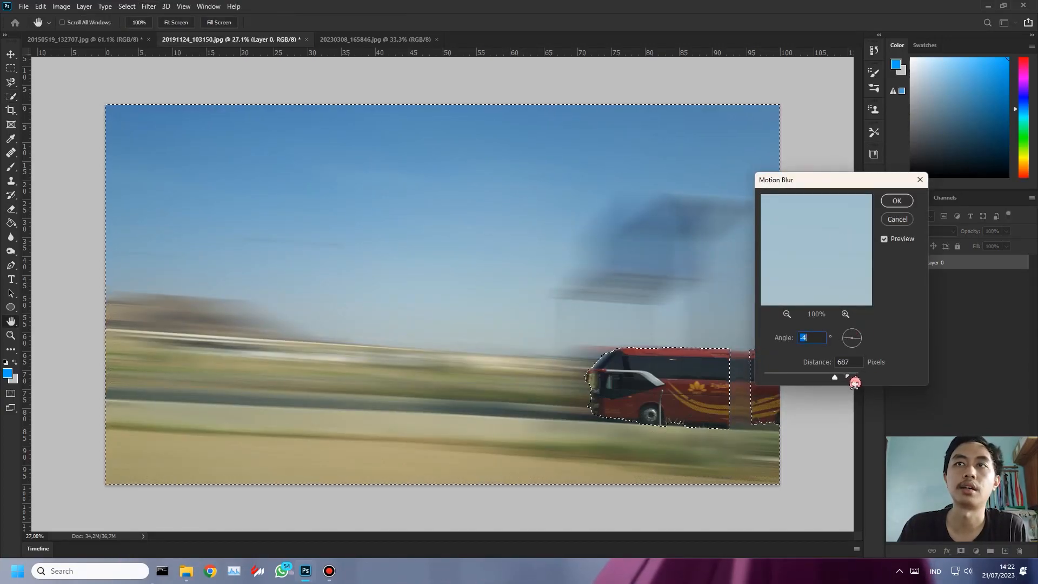
drag(843, 385, 835, 384)
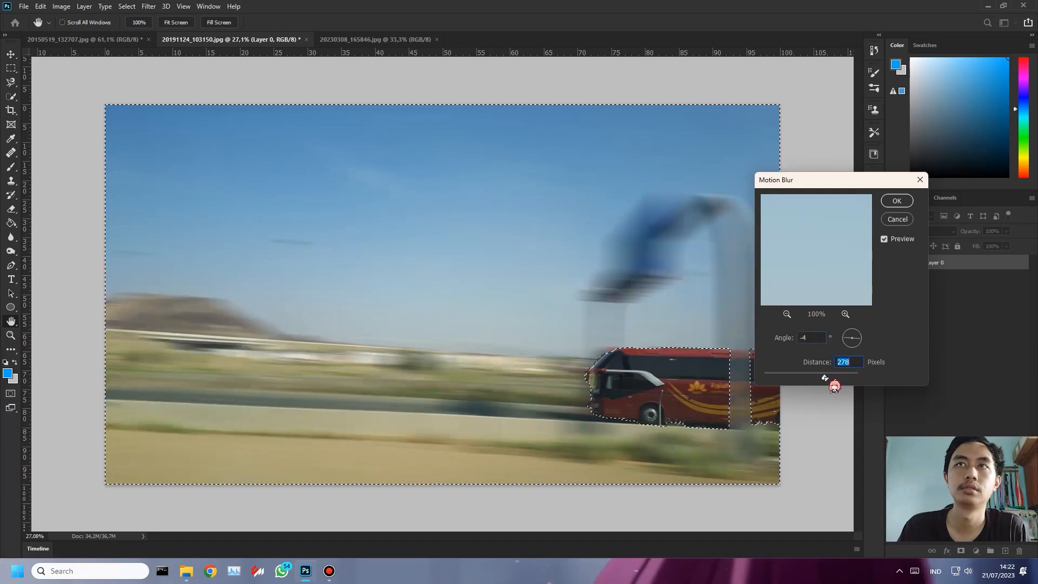
click(897, 202)
key(ctrl+d)
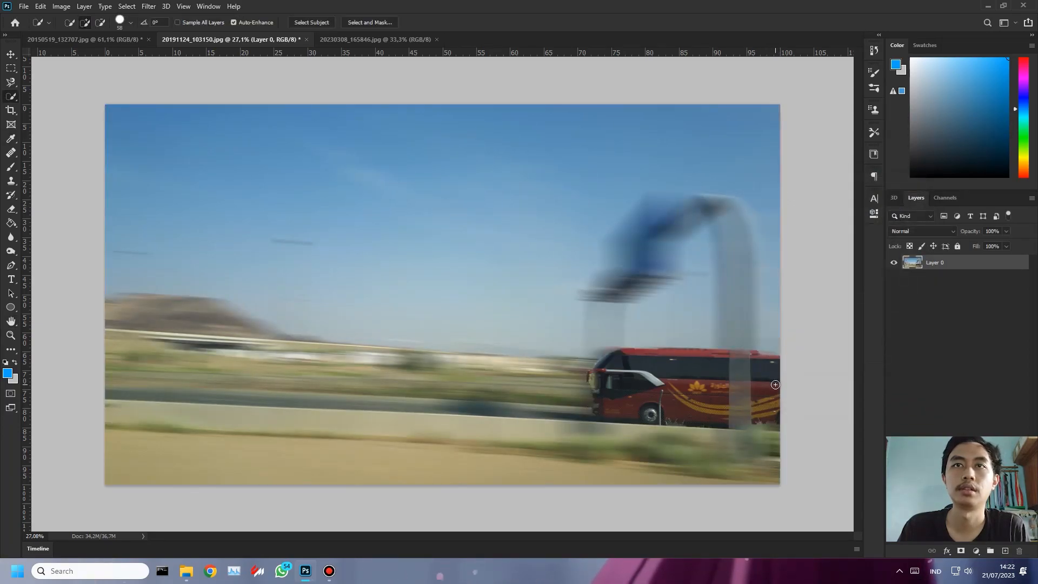
Examine the edges of the sharp bus against the blurred surroundings, from its front end to the sign pole.
scroll(699, 396, up, 5)
key(v)
drag(616, 428, 606, 386)
scroll(606, 385, right, 3)
scroll(572, 389, up, 5)
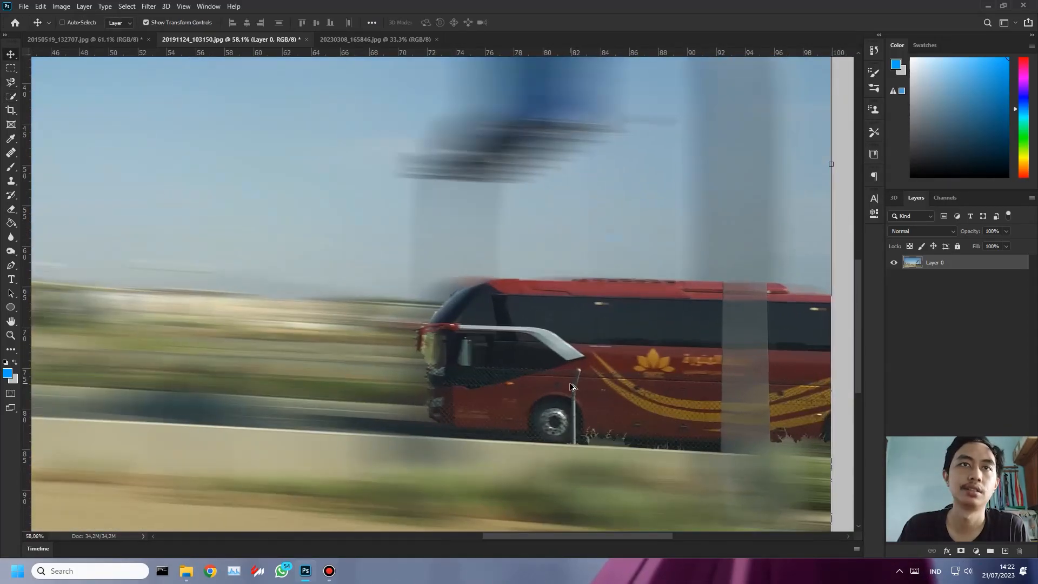
scroll(489, 365, up, 5)
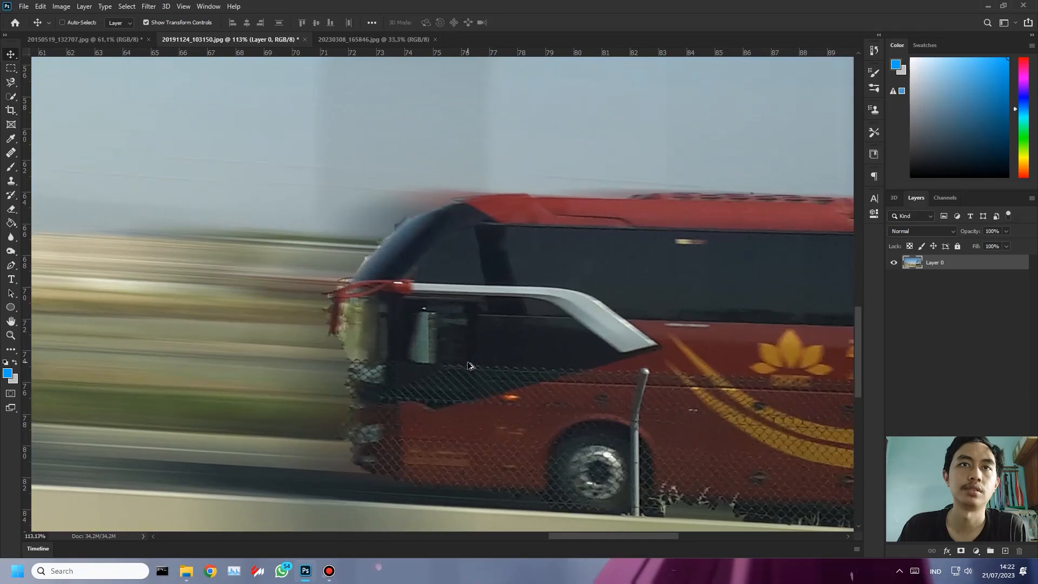
scroll(813, 404, down, 3)
scroll(730, 394, right, 5)
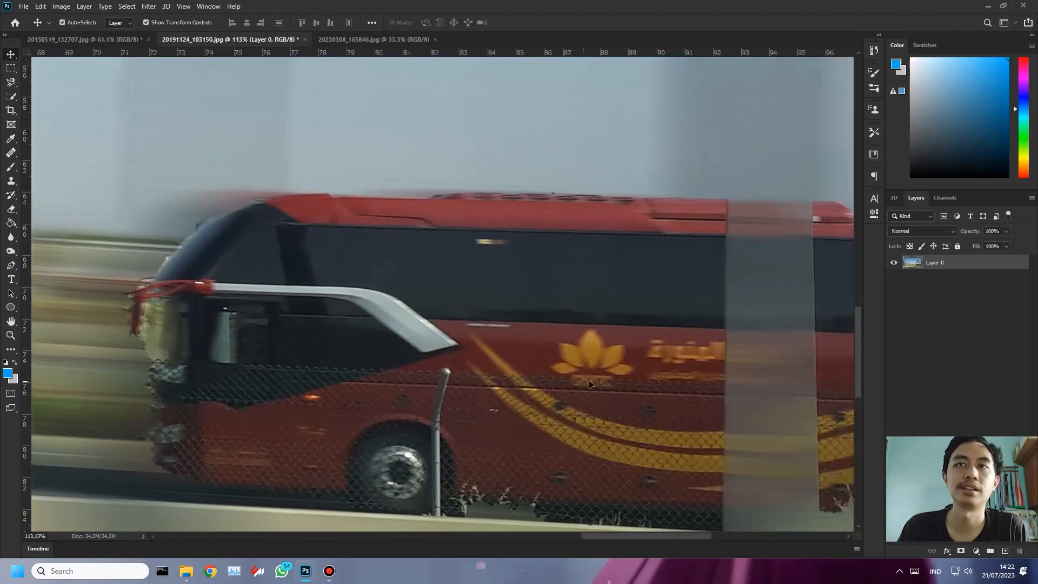
Undo the Motion Blur on the bus's surroundings.
scroll(544, 372, down, 6)
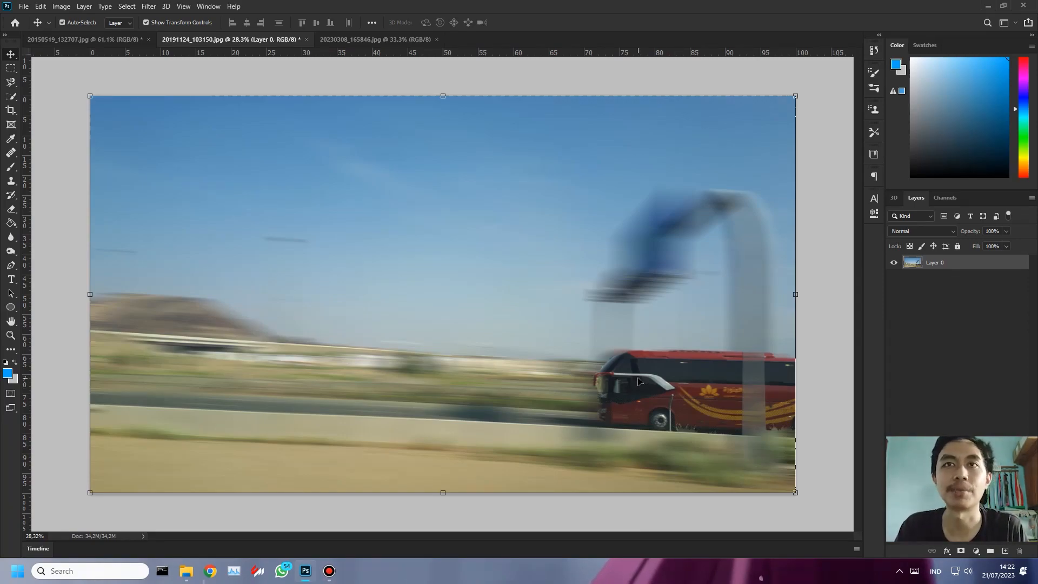
key(ctrl+z)
key(ctrl+z)
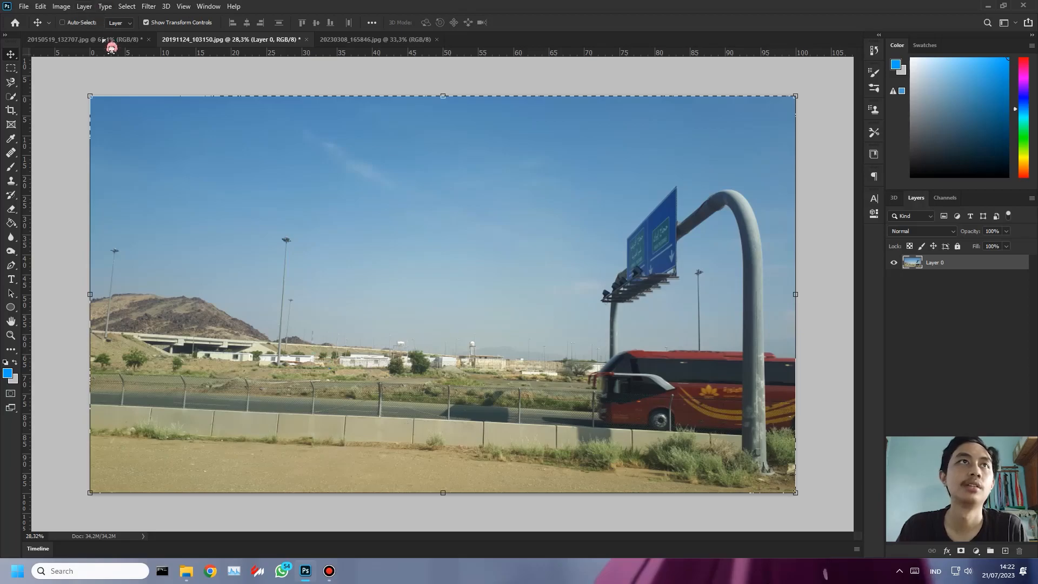
Try Gaussian Blur with a 10-pixel radius on the whole cow photo, 20150519_132707.jpg, and cancel it.
click(115, 41)
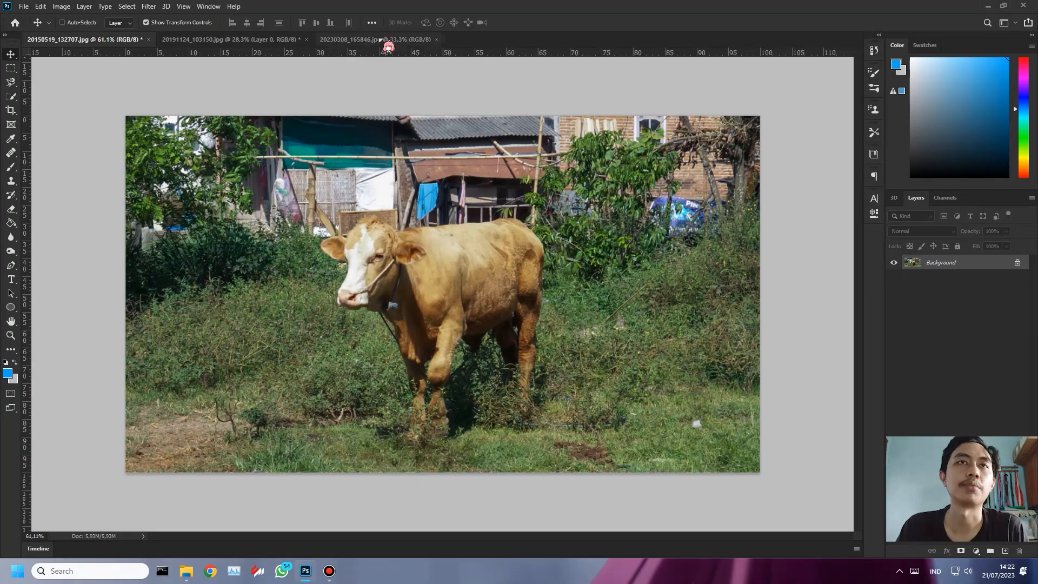
click(148, 7)
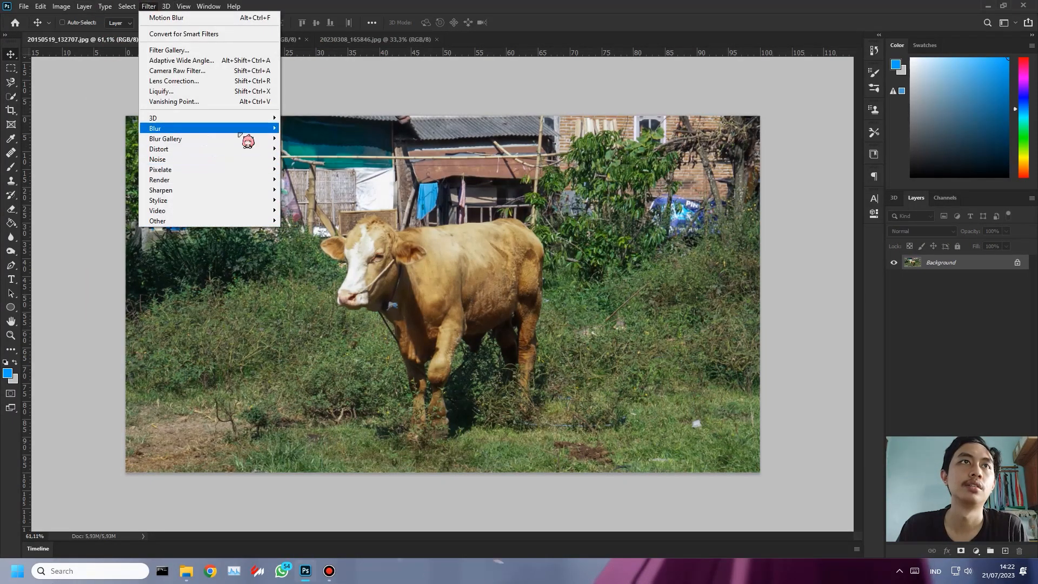
mouse_move(243, 131)
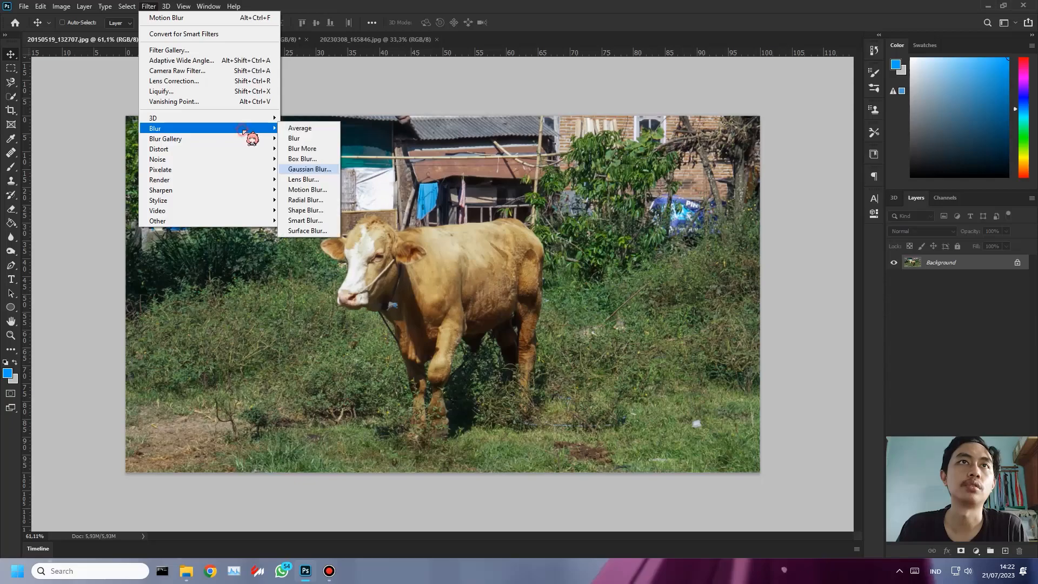
click(323, 169)
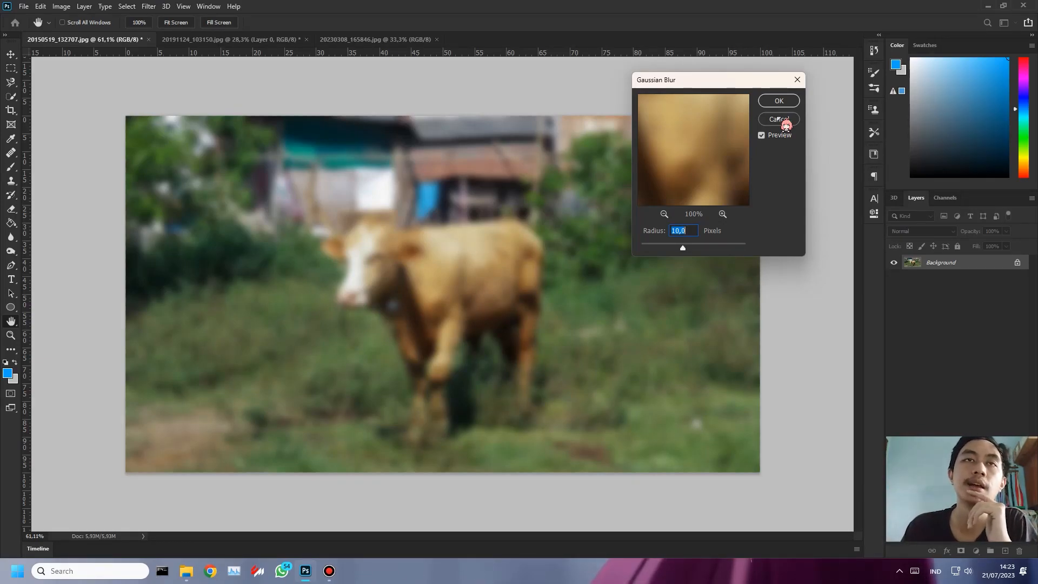
key(Escape)
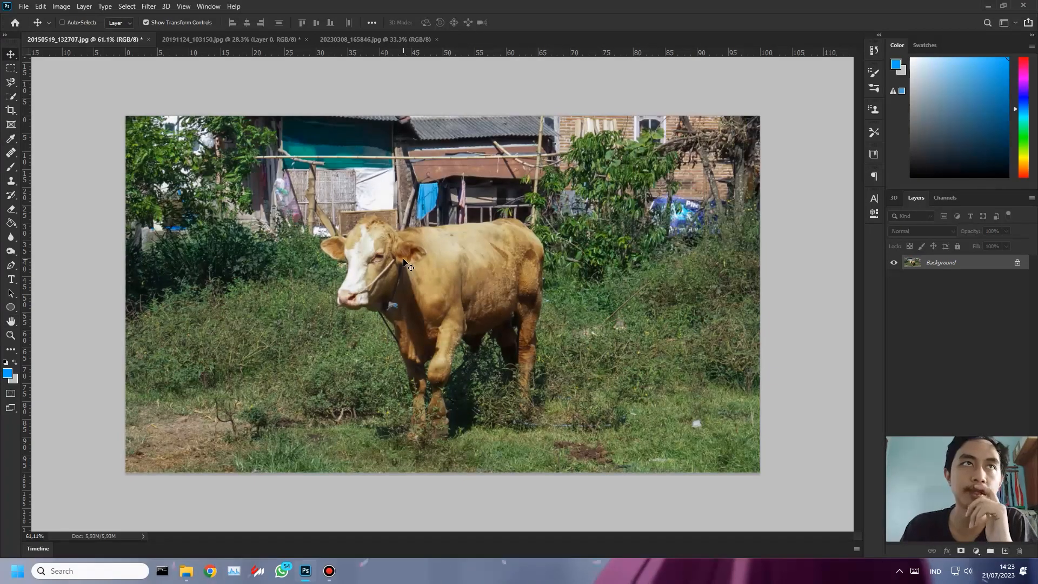
Select the cow with the Object Selection tool and switch to the Move tool.
right_click(16, 97)
click(59, 98)
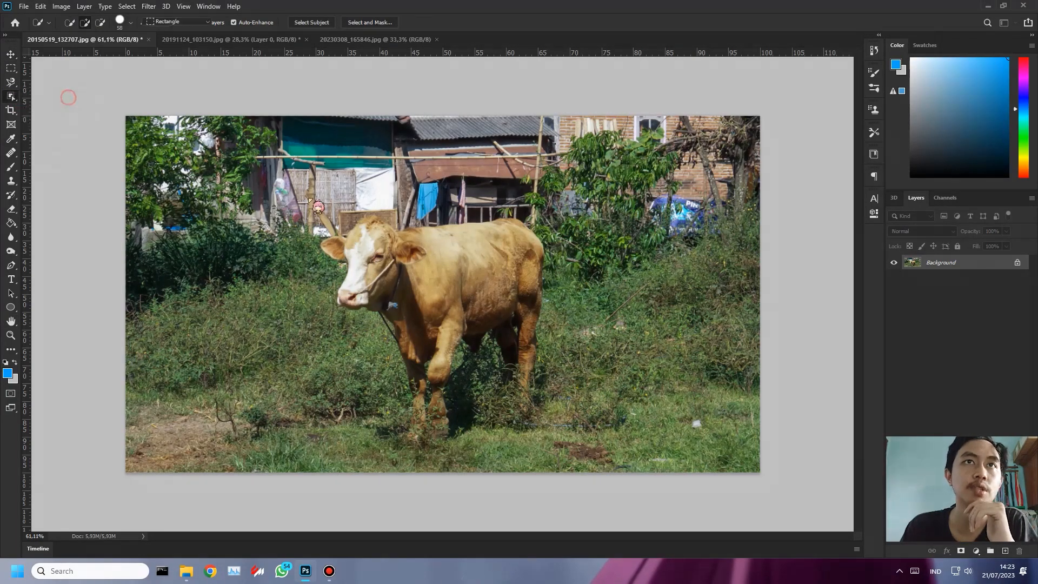
drag(296, 198, 580, 441)
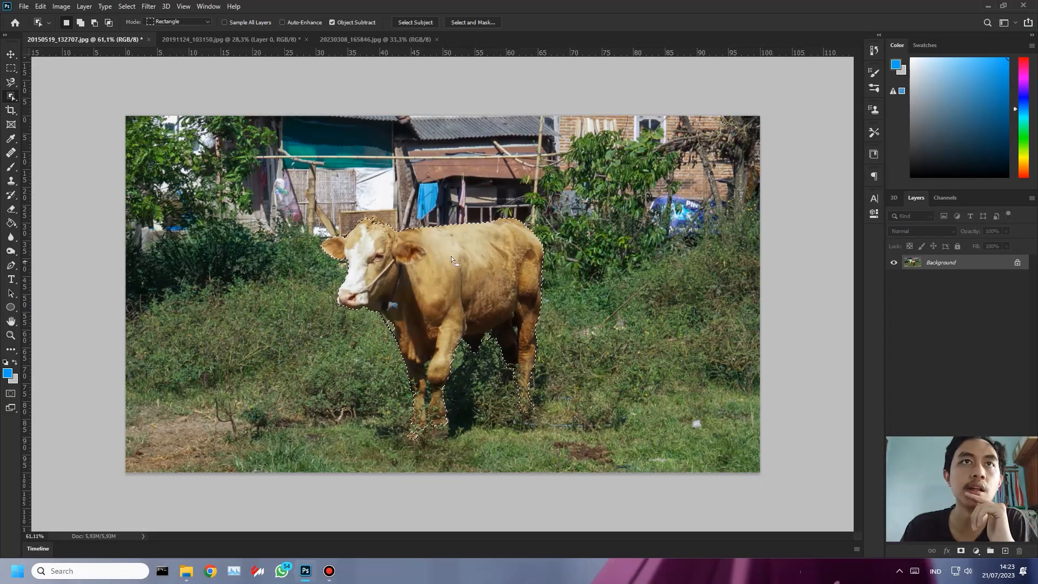
right_click(23, 64)
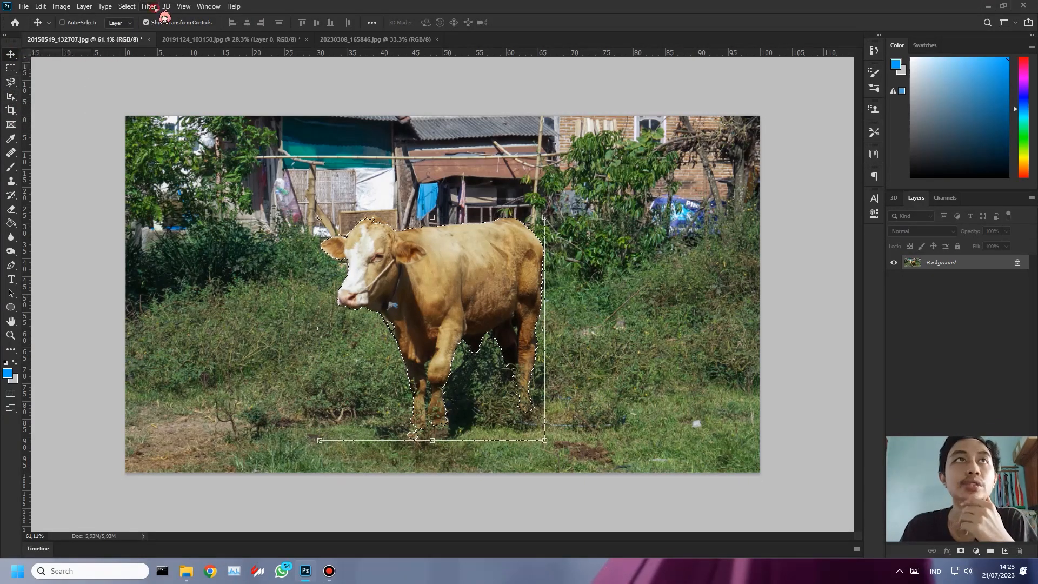
Try Gaussian Blur with a 10-pixel radius on the selected cow, deselect it and undo the blur.
click(149, 6)
mouse_move(254, 129)
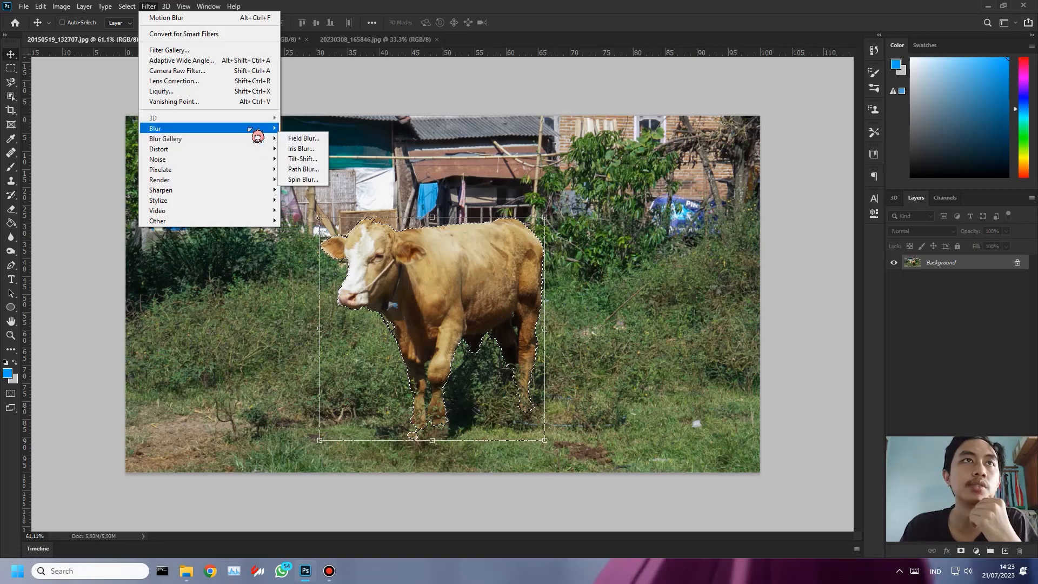
click(309, 169)
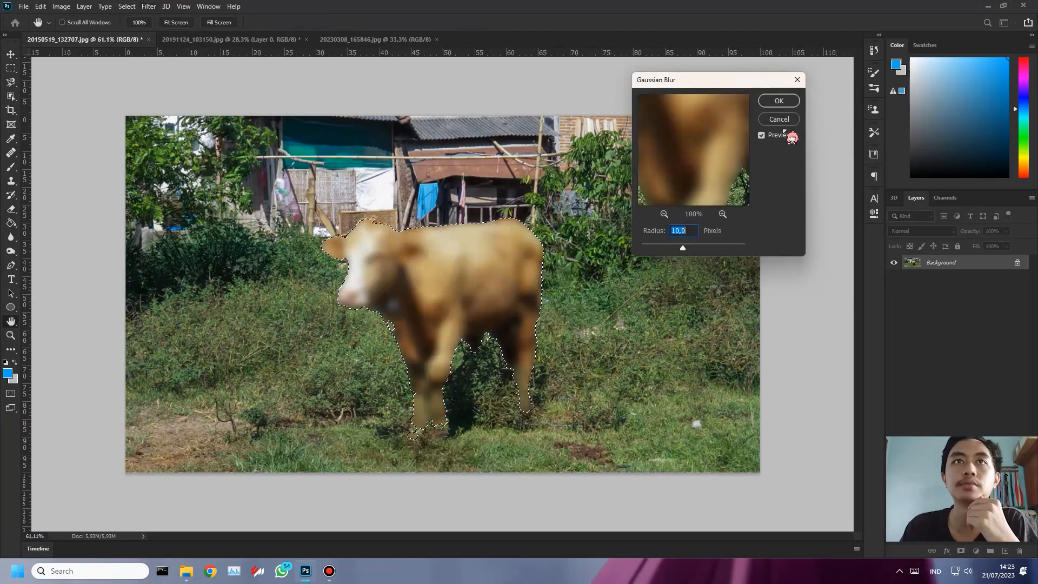
click(783, 103)
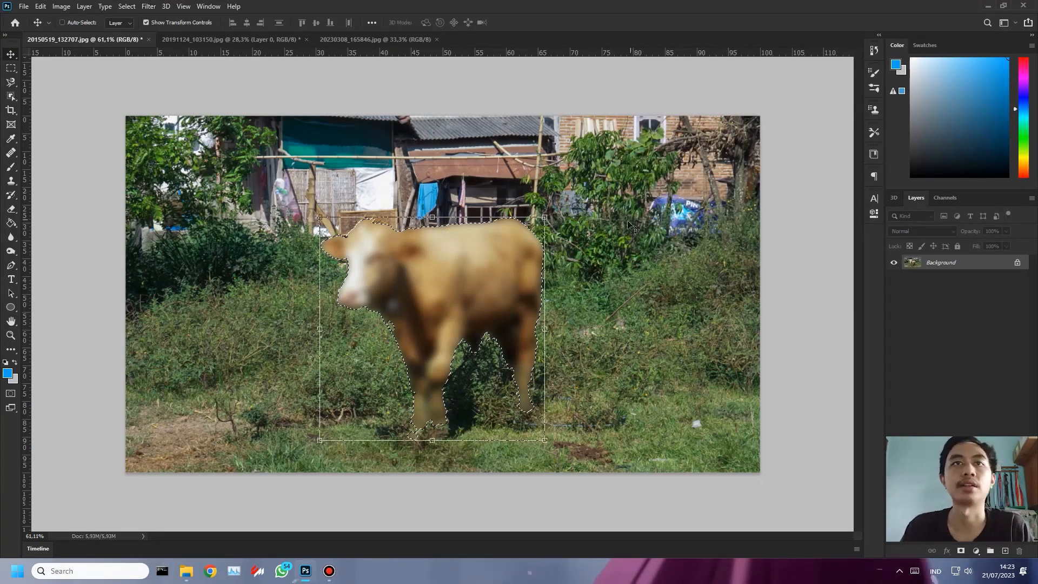
key(ctrl+d)
key(ctrl+z)
key(ctrl+z)
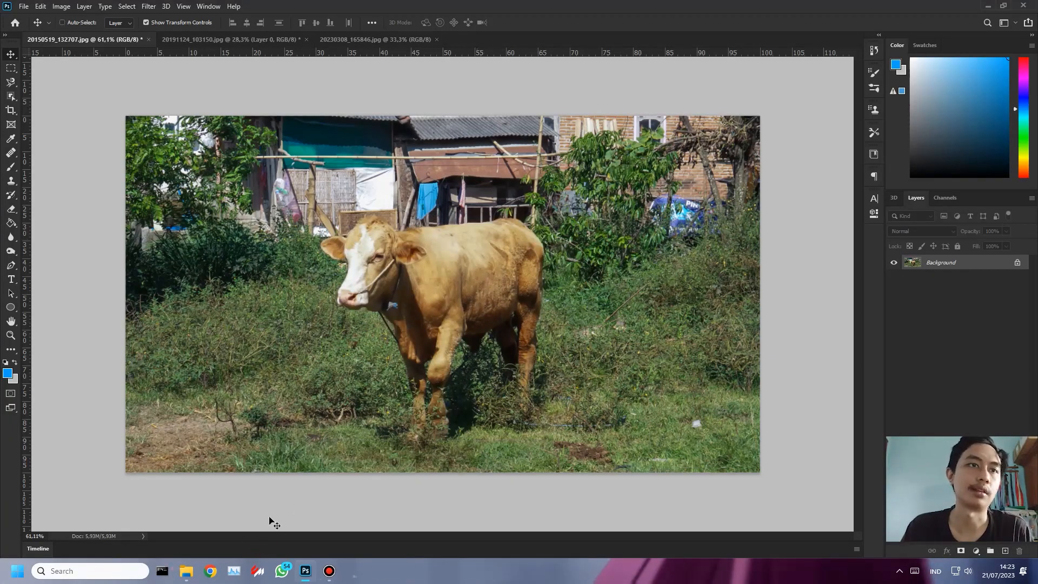
Find the 2. upscale folder inside save Ps > Foto in File Explorer and open its Original photo in Photoshop.
click(188, 573)
click(764, 308)
key(alt+Up)
click(613, 174)
double_click(613, 174)
key(alt+Up)
double_click(616, 192)
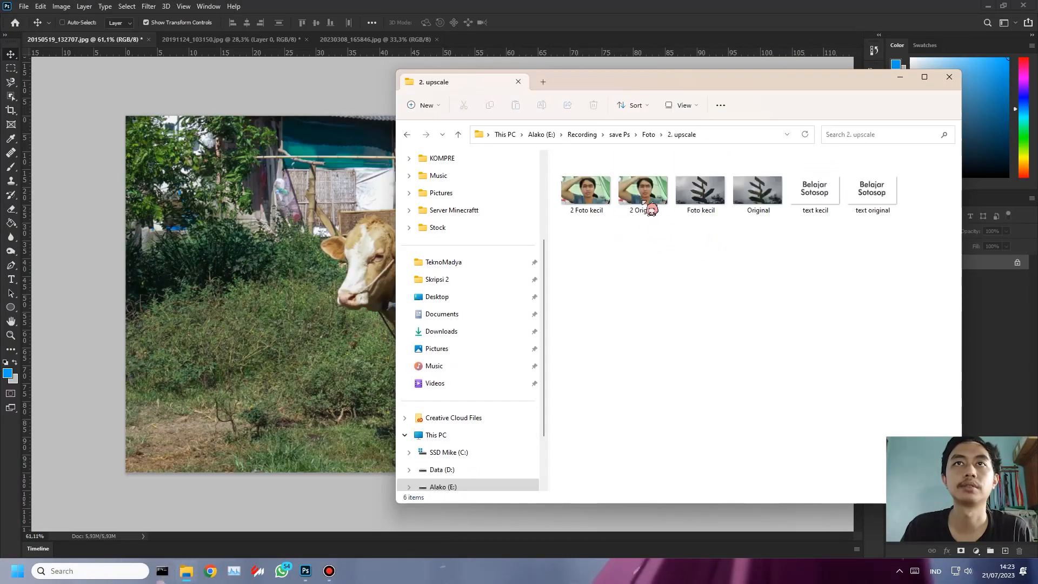
drag(738, 209, 489, 57)
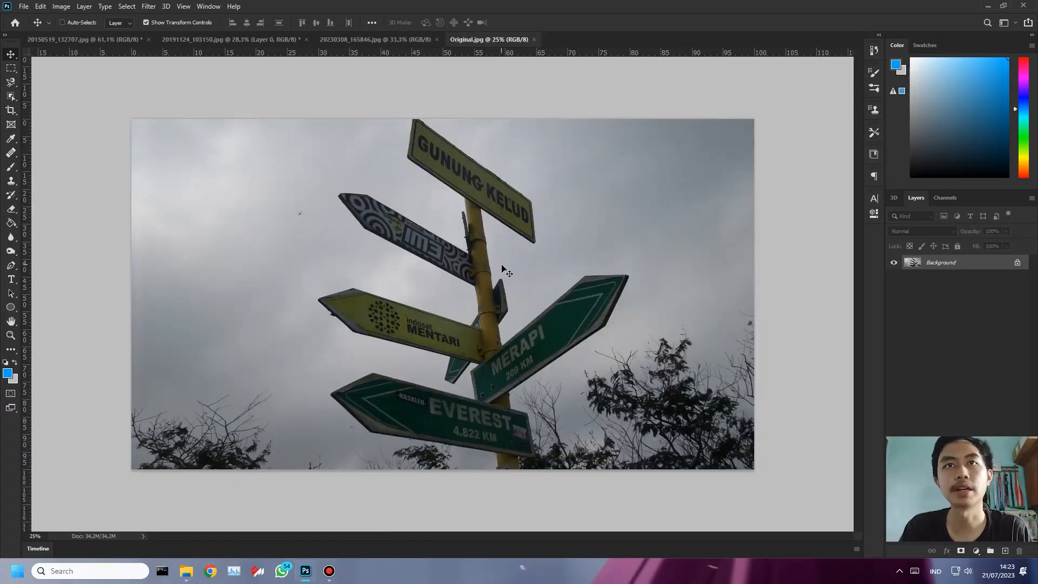
Select the yellow Indosat Mentari sign with the Quick Selection tool and subtract the stray pole area from the selection.
scroll(430, 270, down, 1)
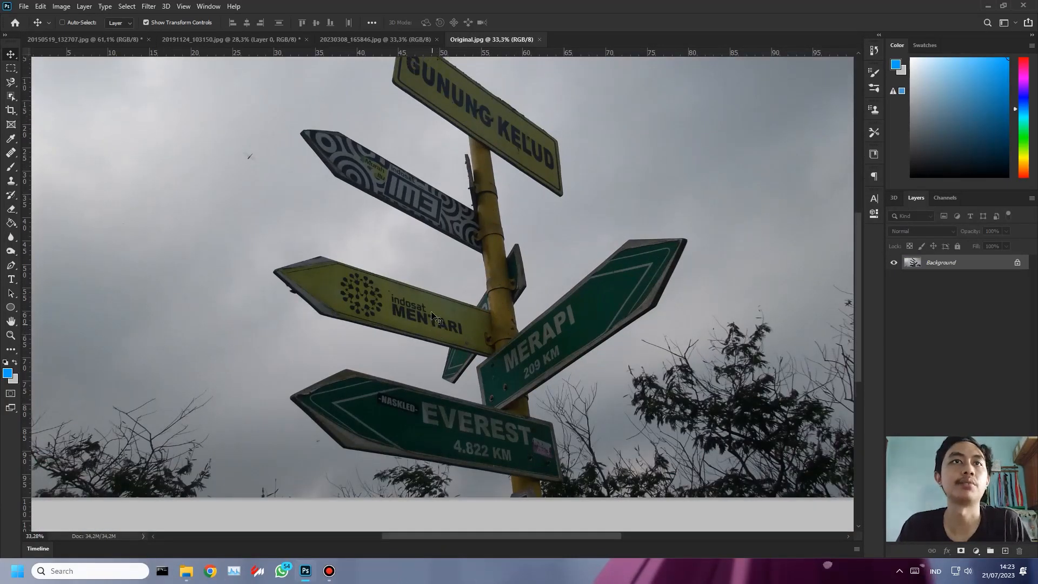
key(w)
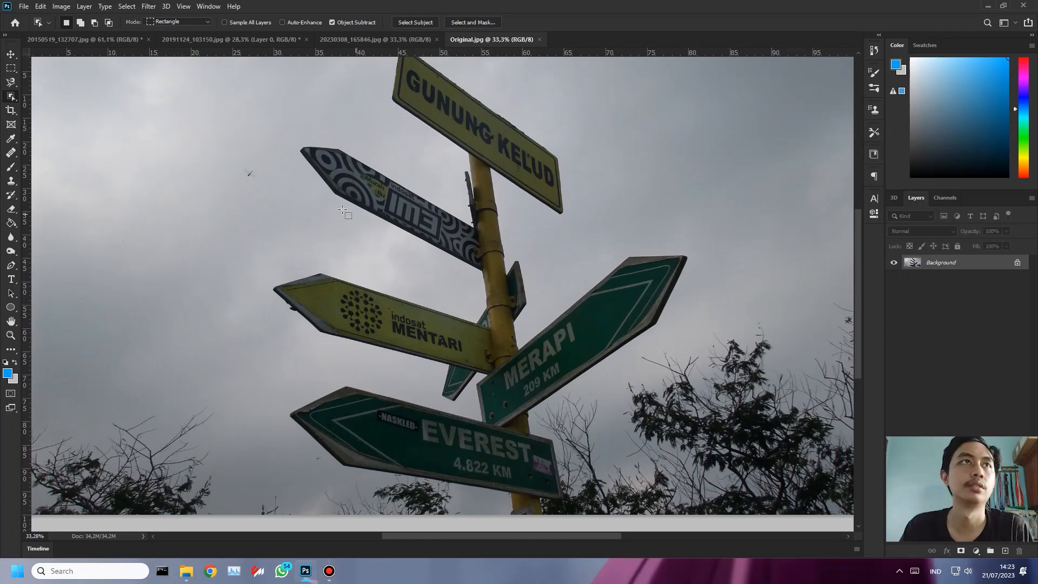
click(12, 55)
click(11, 69)
click(12, 97)
key(shift+w)
alt+right_click(385, 306)
click(347, 310)
click(376, 316)
click(422, 328)
click(461, 337)
alt+drag(504, 350, 490, 315)
alt+click(484, 312)
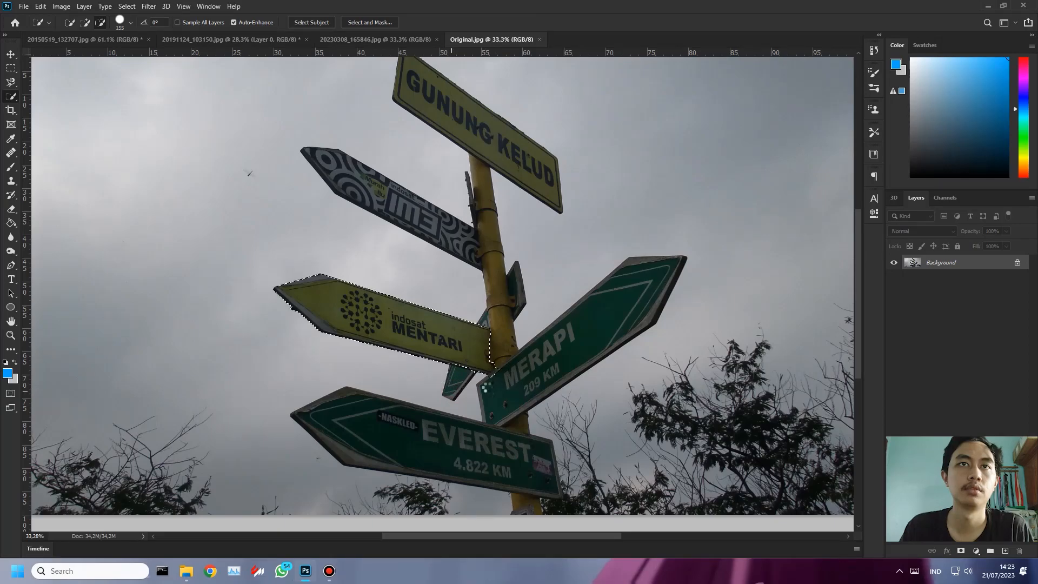
Add the black-and-white patterned sign above to the selection and subtract the excess around its upper edge.
mouse_move(344, 172)
mouse_down()
mouse_move(448, 223)
mouse_move(466, 251)
mouse_up()
alt+click(458, 199)
alt+click(430, 178)
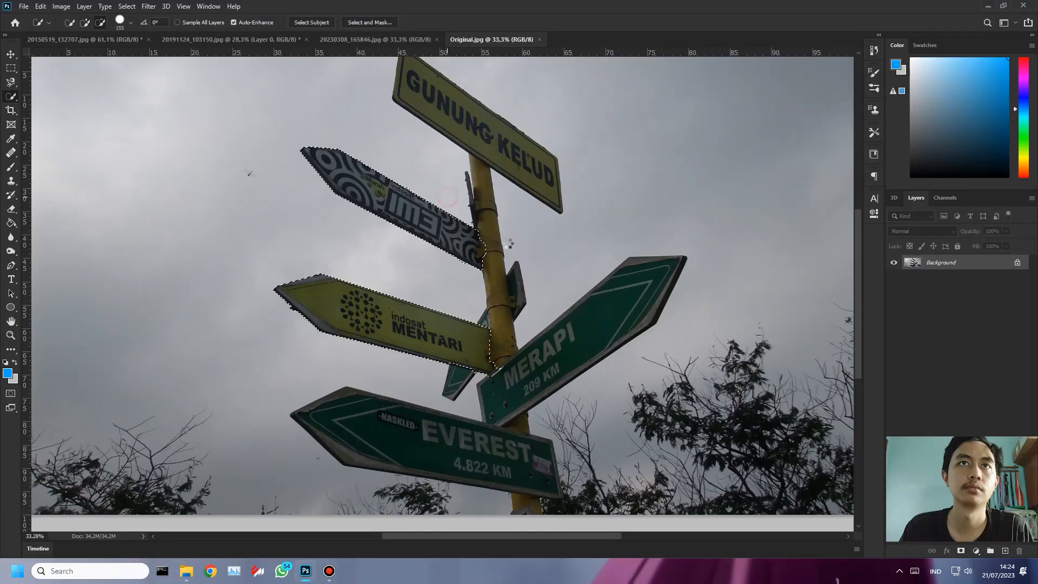
key(alt)
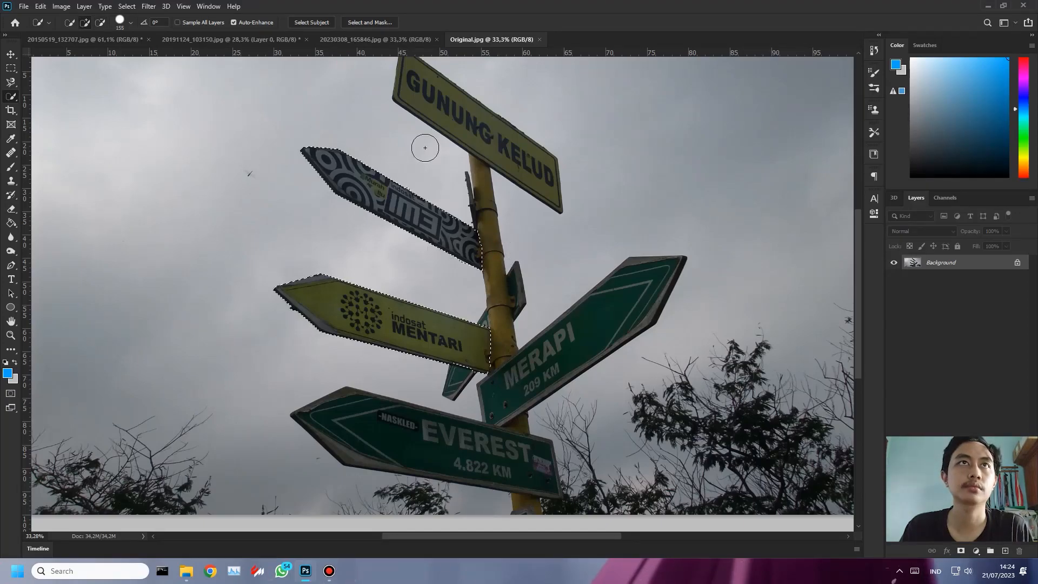
Try Gaussian Blur with an 11,1-pixel radius on the two selected signs and cancel it.
click(150, 8)
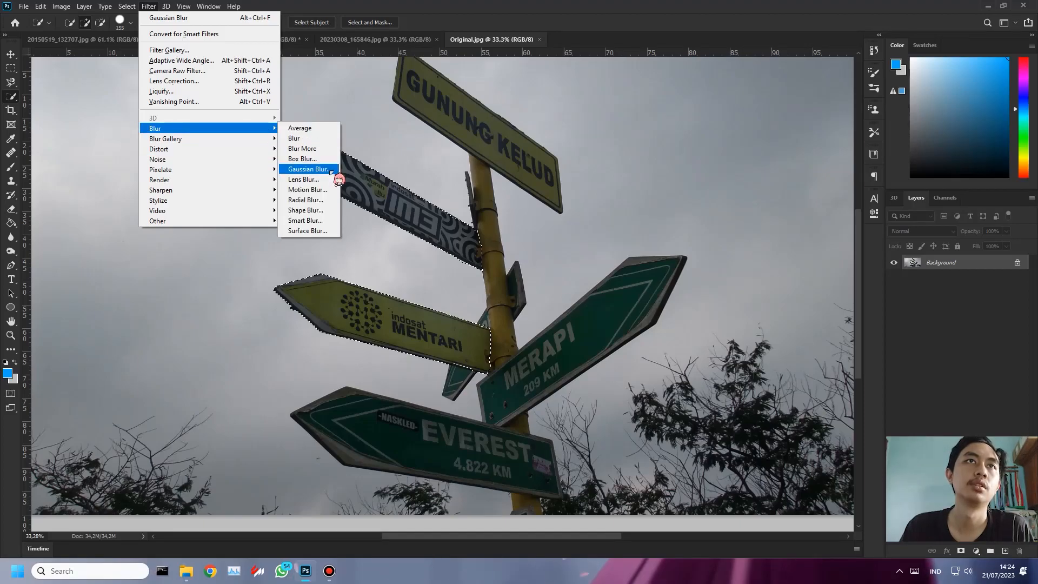
click(331, 170)
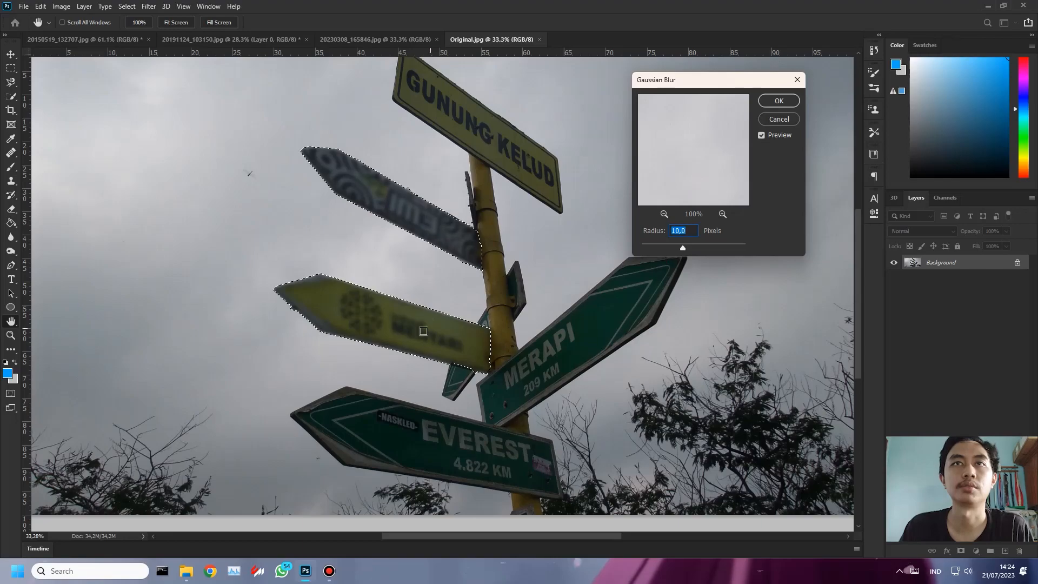
mouse_move(691, 249)
mouse_down()
mouse_move(724, 249)
mouse_move(684, 248)
mouse_up()
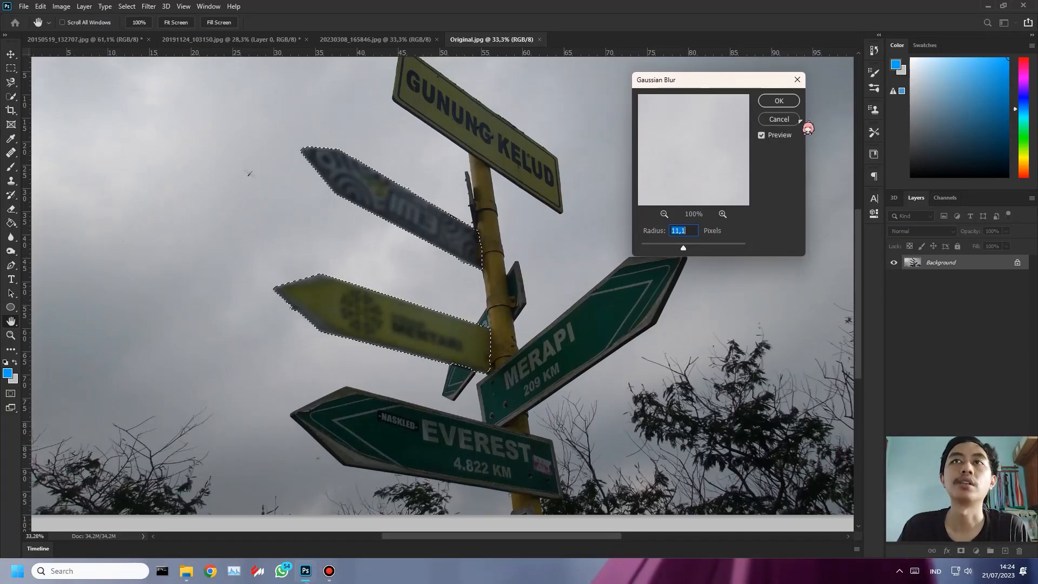
click(779, 119)
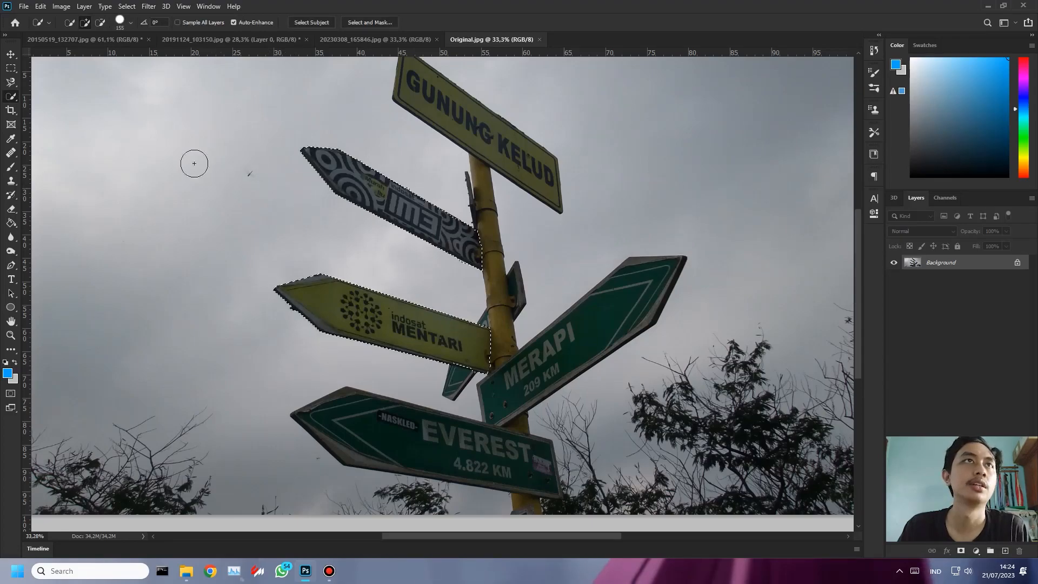
Apply Box Blur with a 41-pixel radius to the two selected signs.
click(148, 5)
click(212, 130)
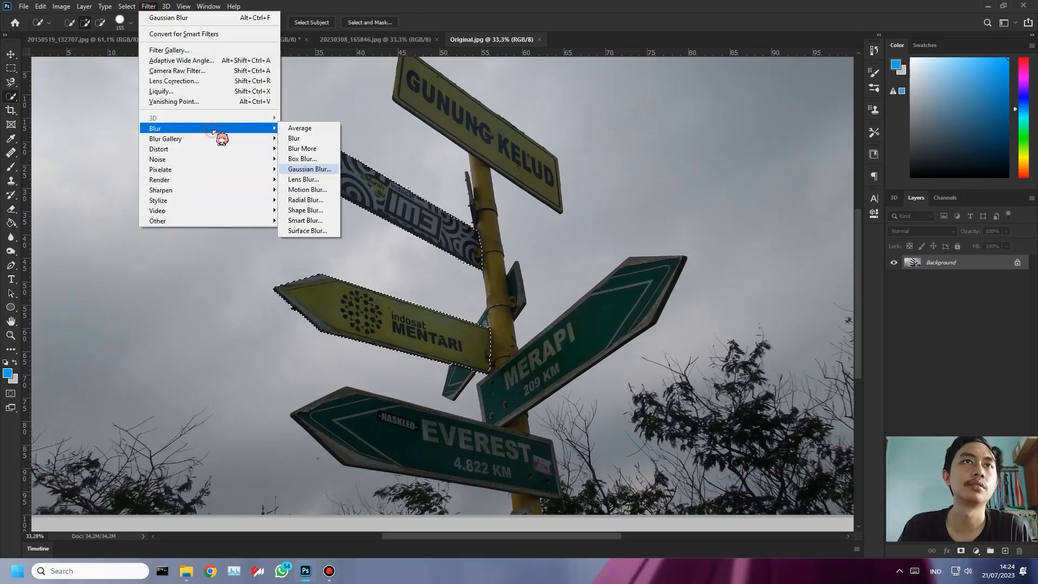
click(314, 159)
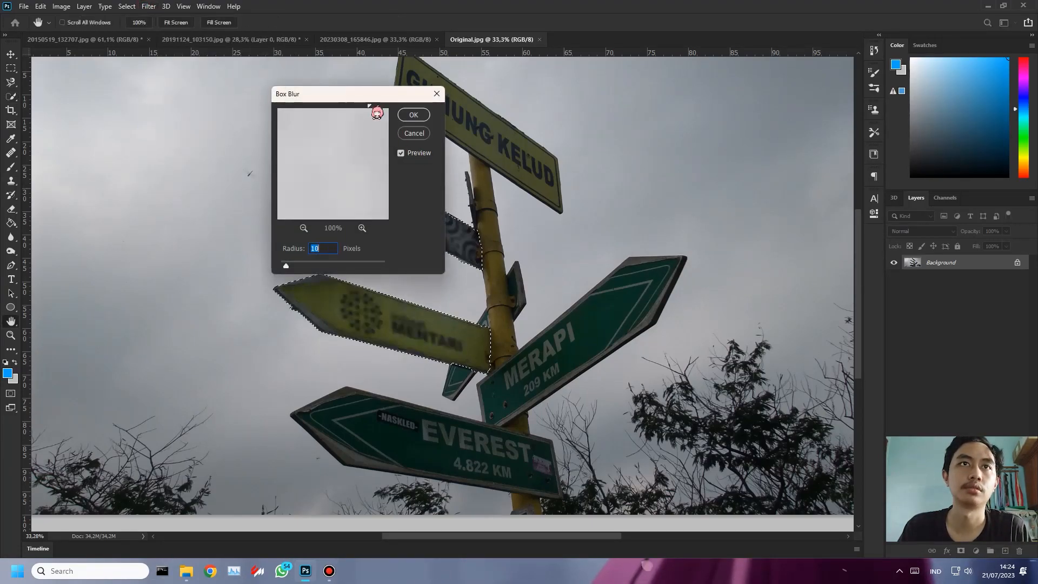
drag(376, 102, 722, 137)
drag(696, 301, 650, 298)
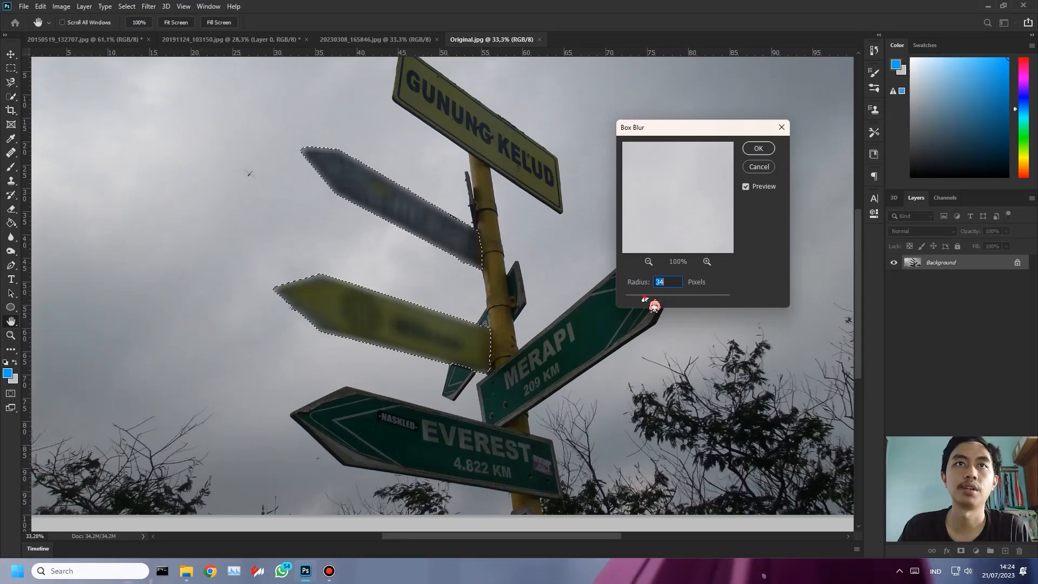
drag(645, 299, 649, 299)
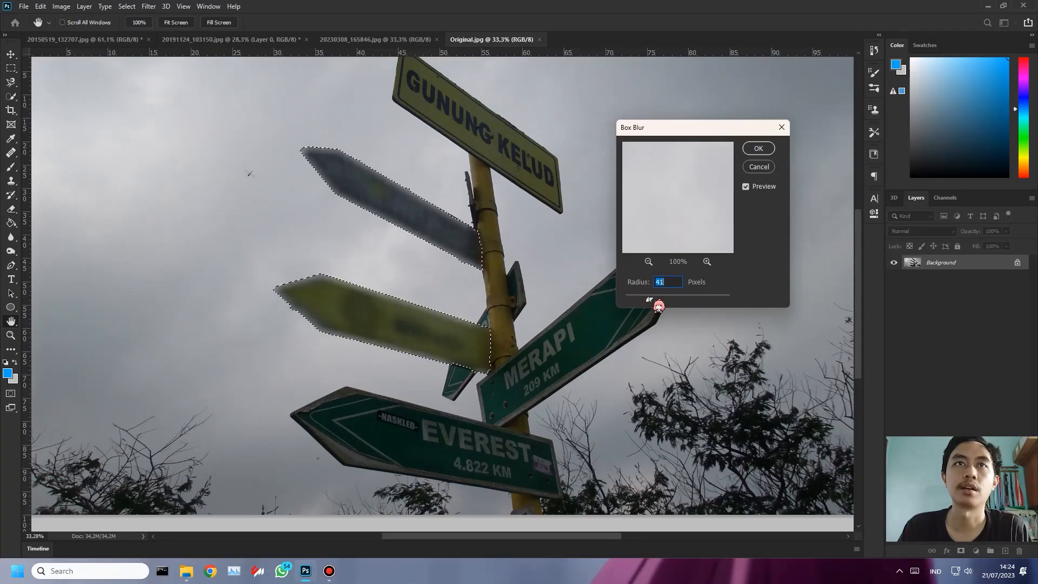
click(758, 148)
Deselect the two signs, inspect the box-blurred result, and undo both the deselection and the blur.
key(ctrl+d)
key(w)
scroll(451, 338, down, 3)
scroll(416, 338, up, 5)
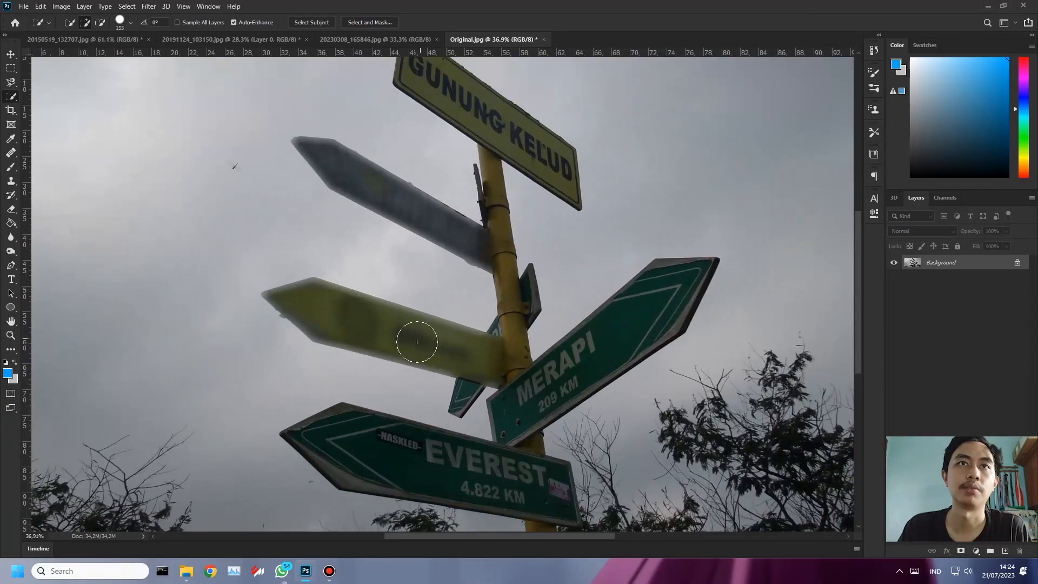
scroll(451, 257, down, 3)
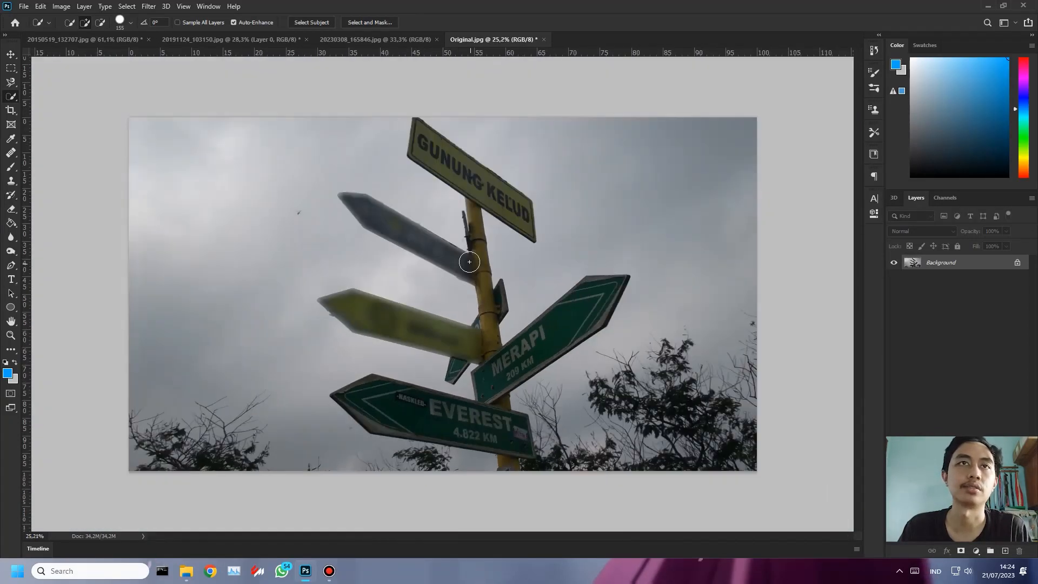
key(ctrl+z)
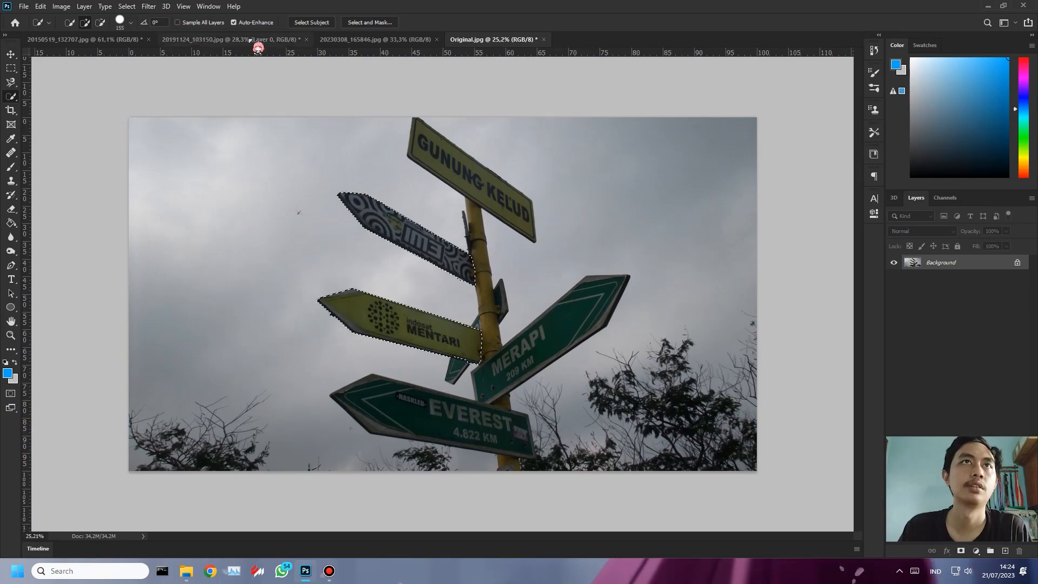
click(149, 6)
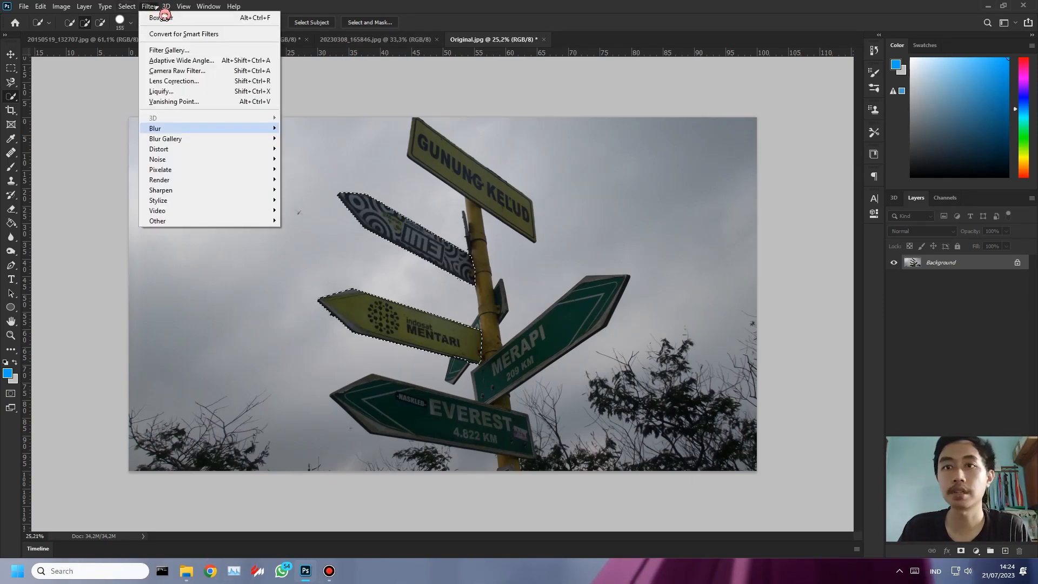
mouse_move(193, 127)
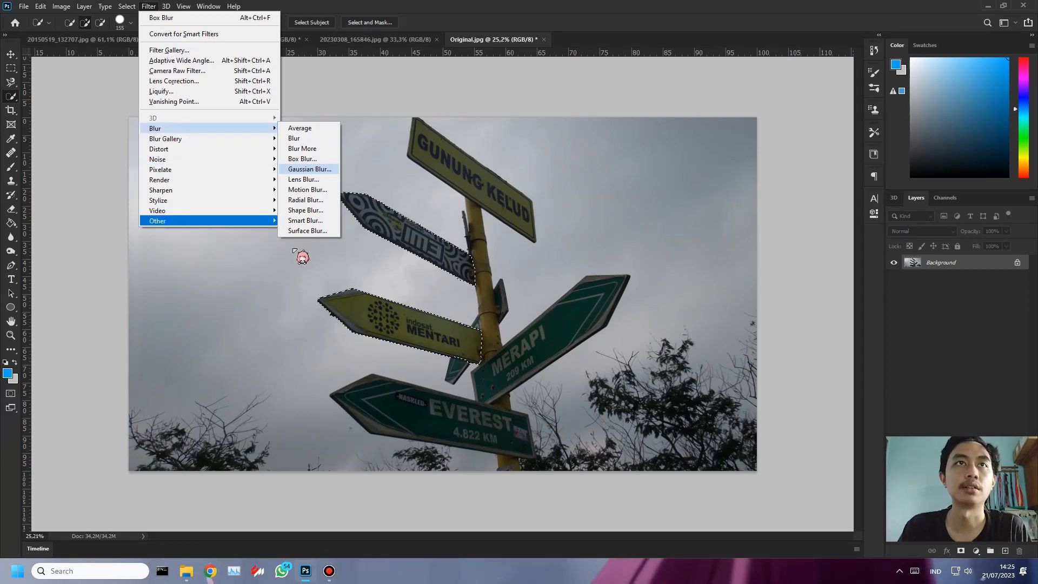
click(314, 248)
Try the Blur tool at 100% strength over the Indosat Mentari sign, and undo the strokes and the sign selection.
scroll(320, 246, up, 3)
scroll(381, 295, up, 2)
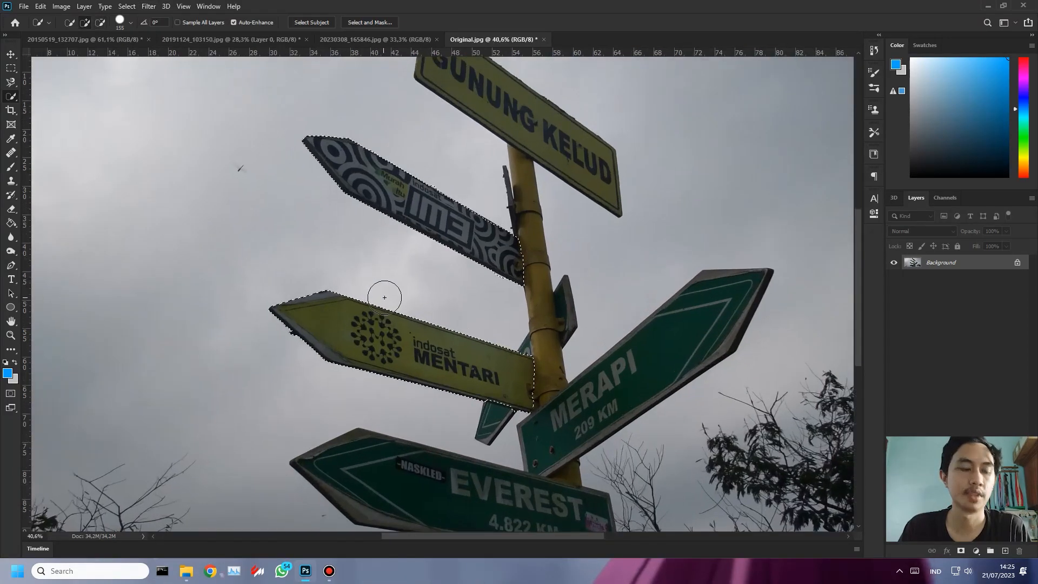
key(b)
drag(261, 227, 190, 236)
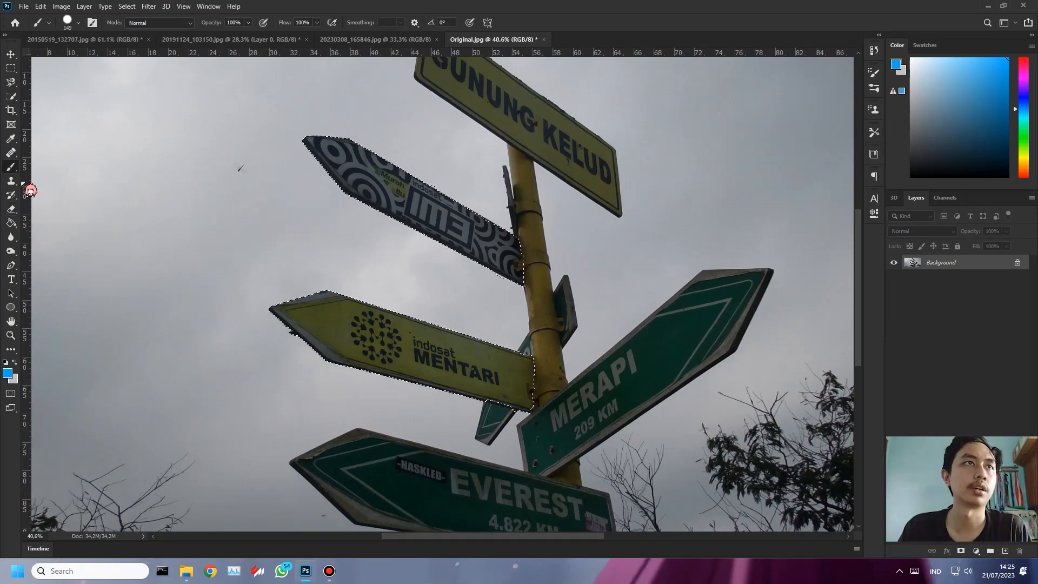
right_click(16, 241)
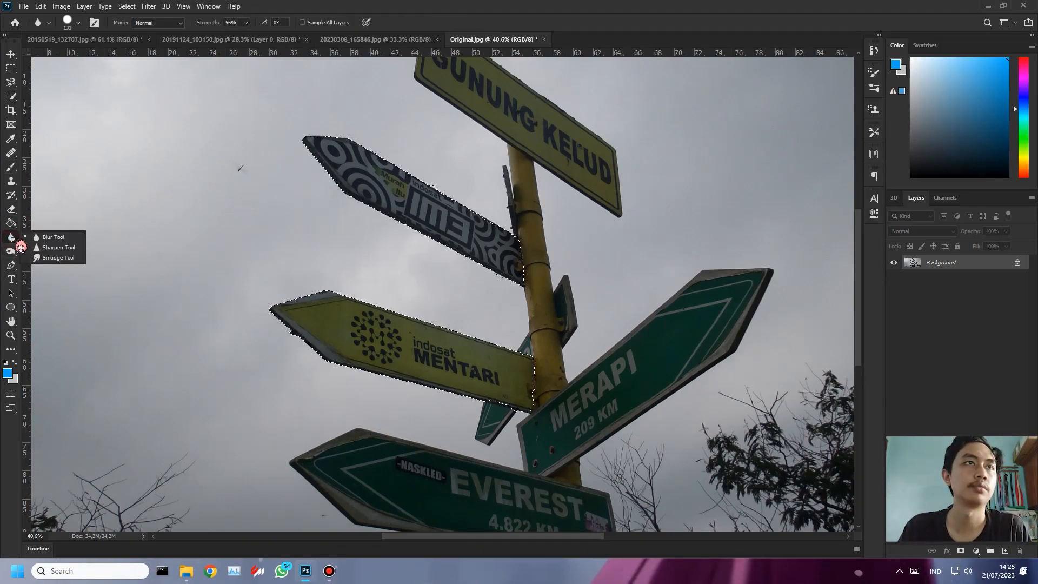
click(44, 237)
mouse_move(339, 316)
mouse_down()
mouse_move(402, 349)
mouse_move(496, 371)
mouse_move(418, 361)
mouse_move(440, 352)
mouse_up()
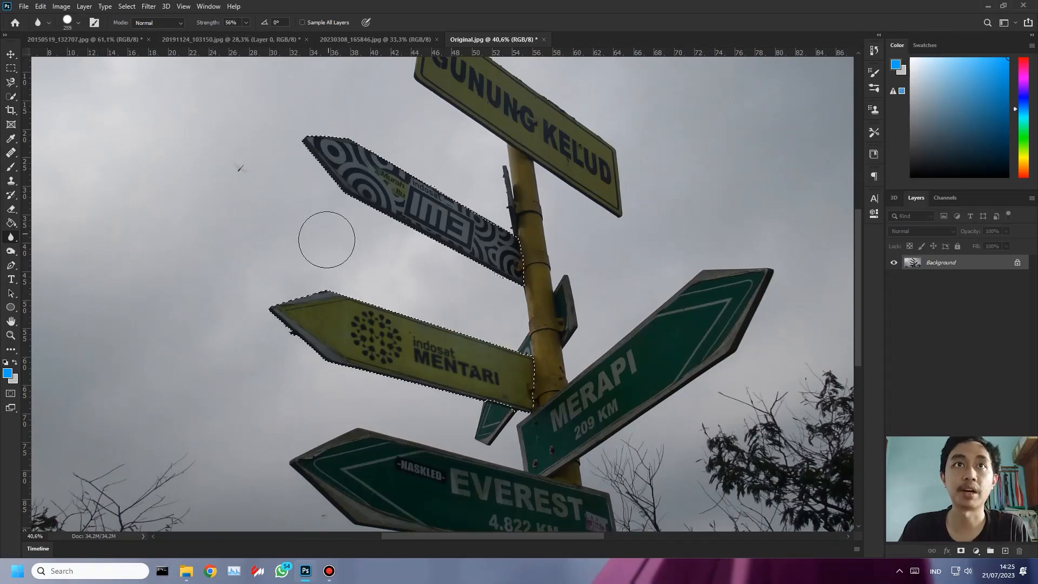
mouse_move(411, 335)
mouse_down()
mouse_move(439, 348)
mouse_move(446, 370)
mouse_move(522, 381)
mouse_move(363, 352)
mouse_move(460, 365)
mouse_up()
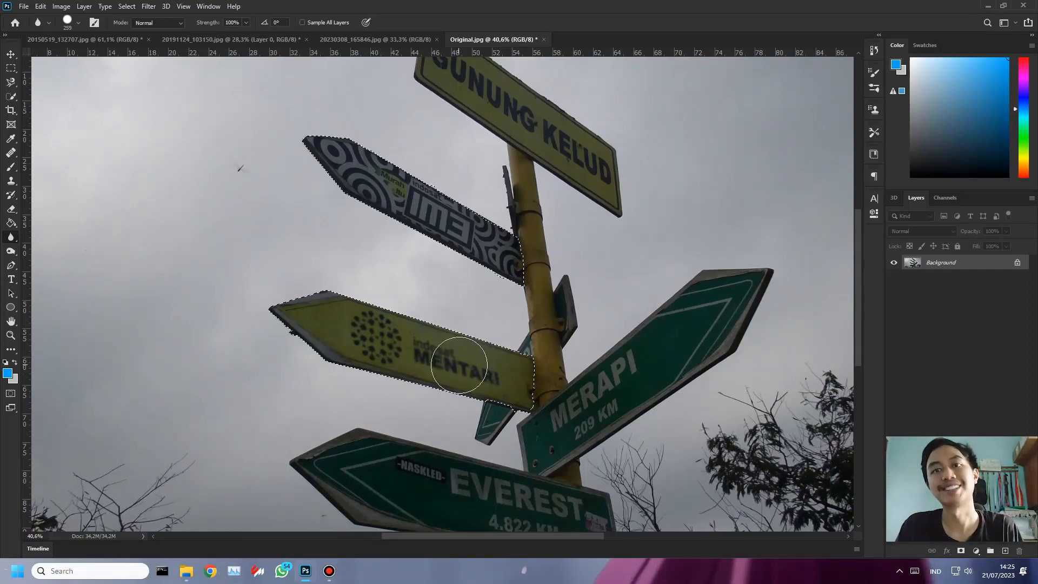
key(ctrl+z)
key(ctrl+z)
key(ctrl+z)
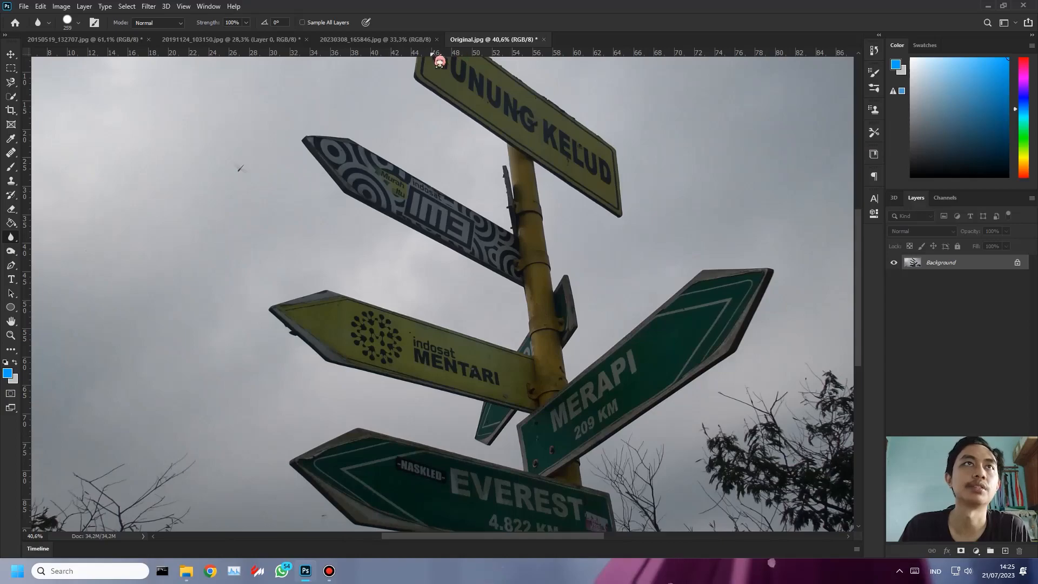
Switch to the car photo 20230308_165846.jpg, activate the Move tool and open the Adaptive Wide Angle filter.
click(267, 39)
click(403, 40)
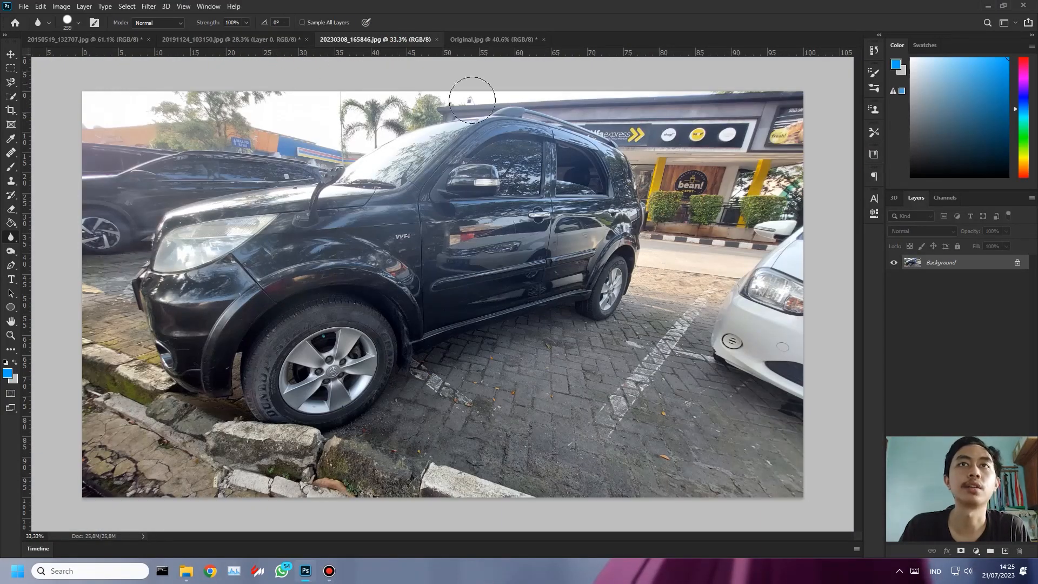
key(v)
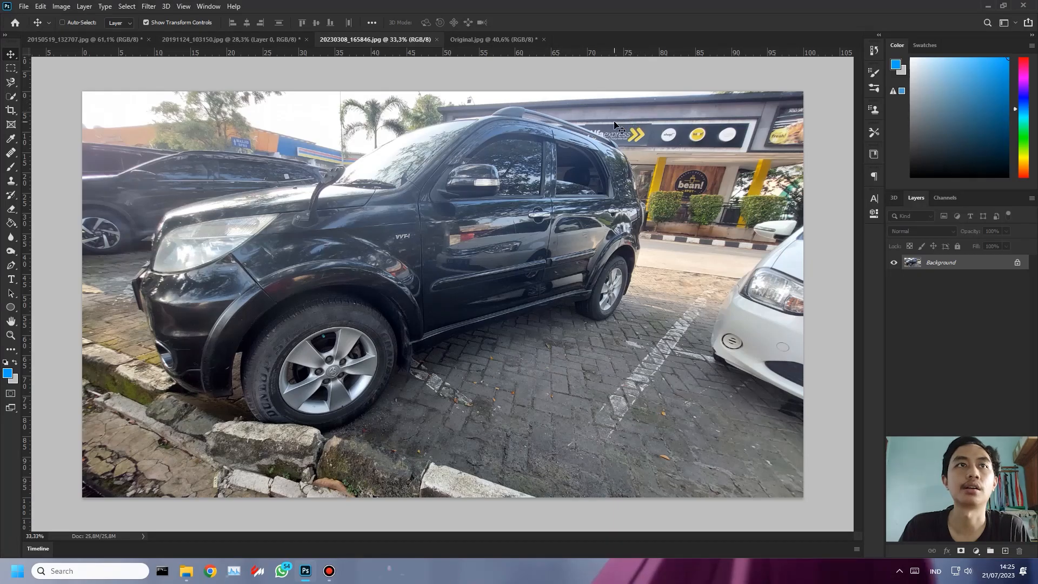
click(149, 7)
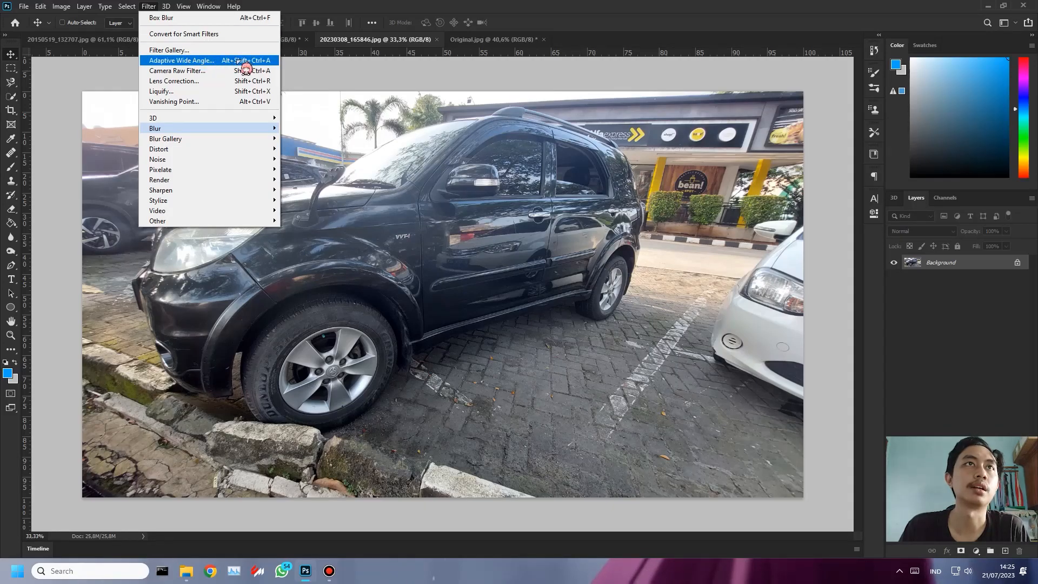
click(214, 62)
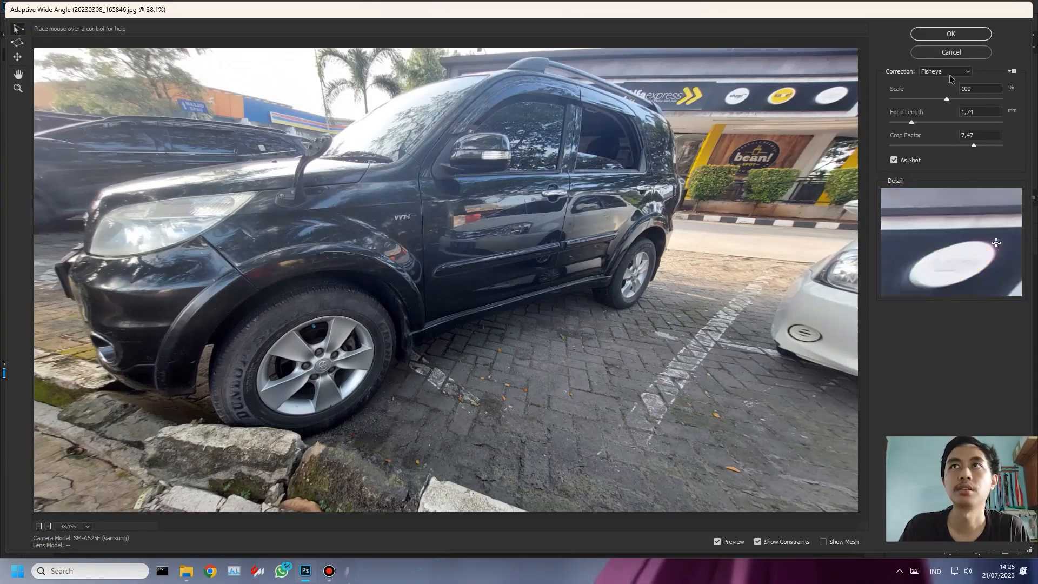
Try the Auto correction twice in Adaptive Wide Angle and set the correction back to Fisheye.
click(949, 73)
click(947, 97)
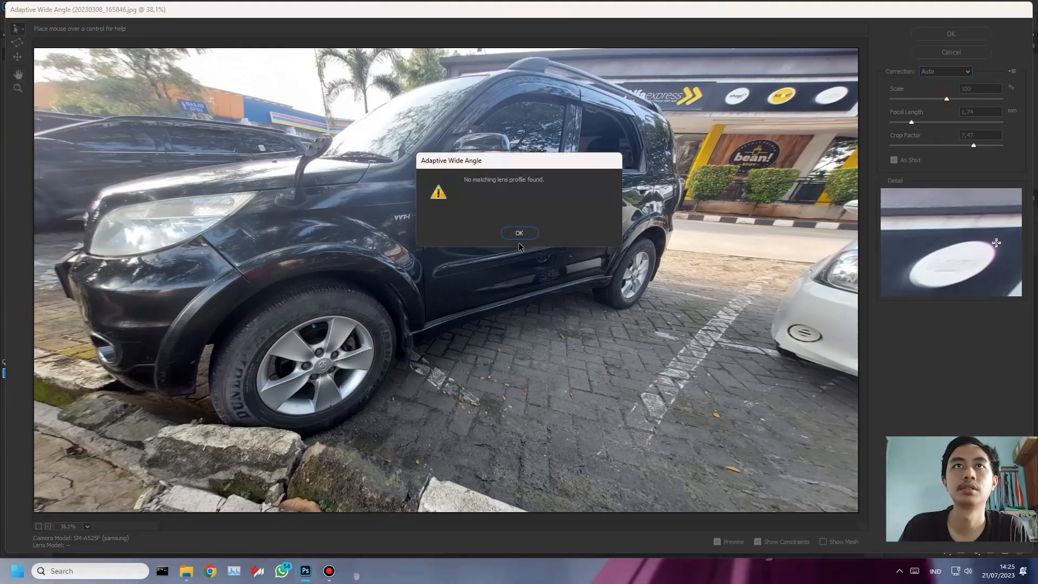
click(533, 234)
click(961, 75)
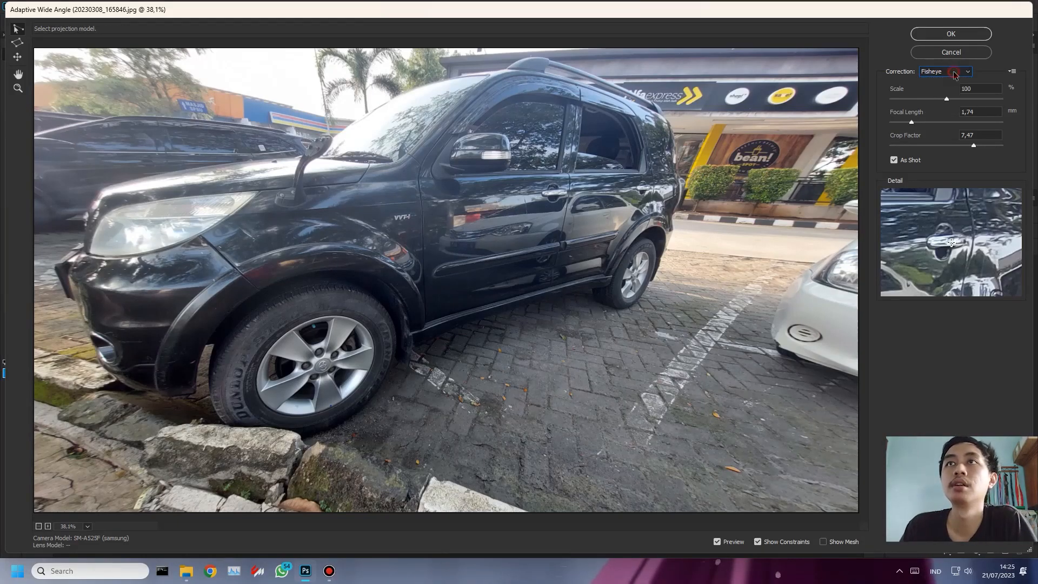
click(954, 73)
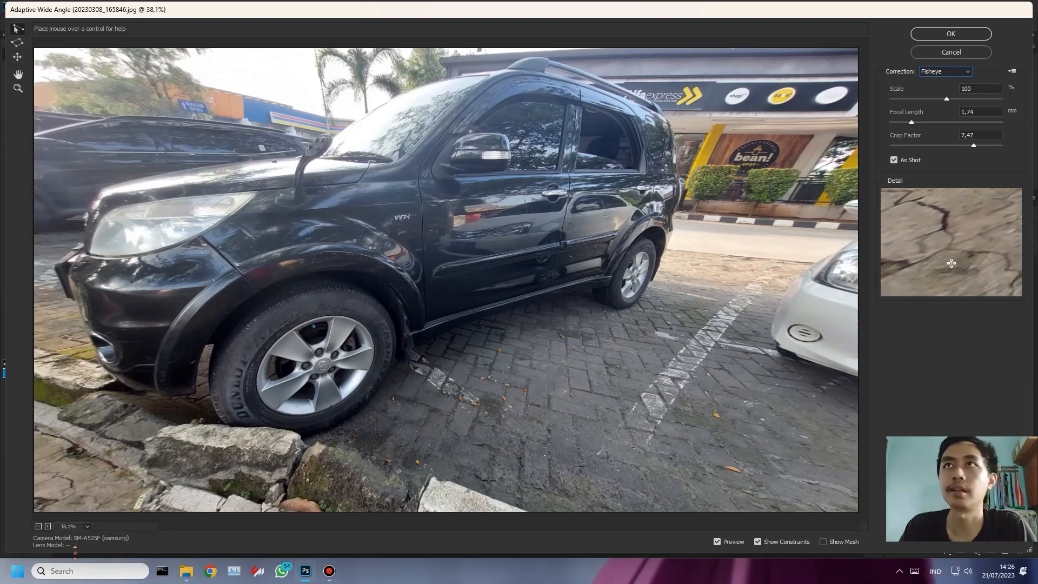
click(965, 76)
click(943, 95)
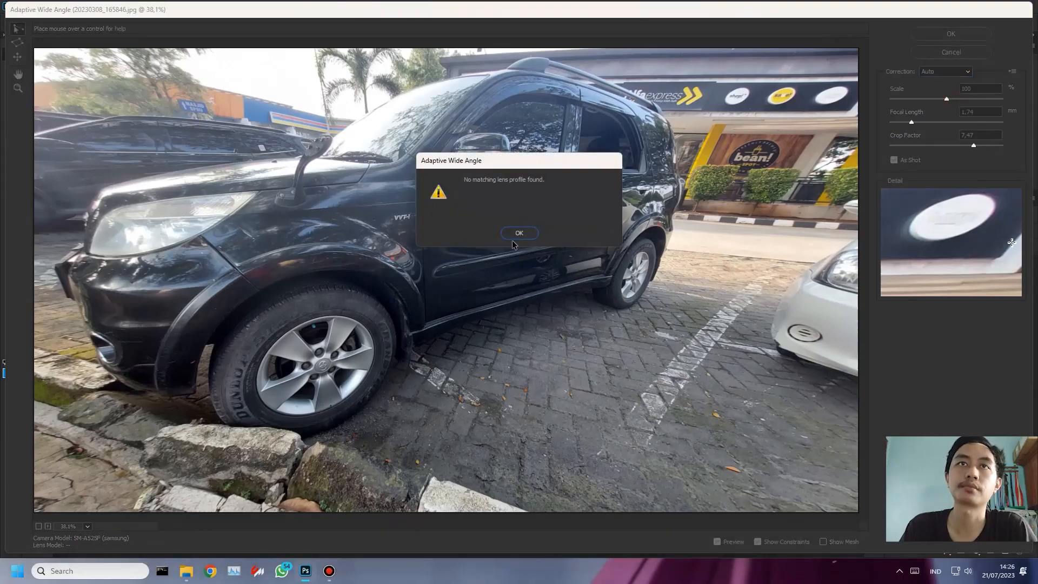
click(519, 233)
click(946, 71)
click(940, 81)
Try a lower scale for the Fisheye correction, restore it to 100%, and set the focal length to 1,91 mm.
drag(946, 98, 925, 102)
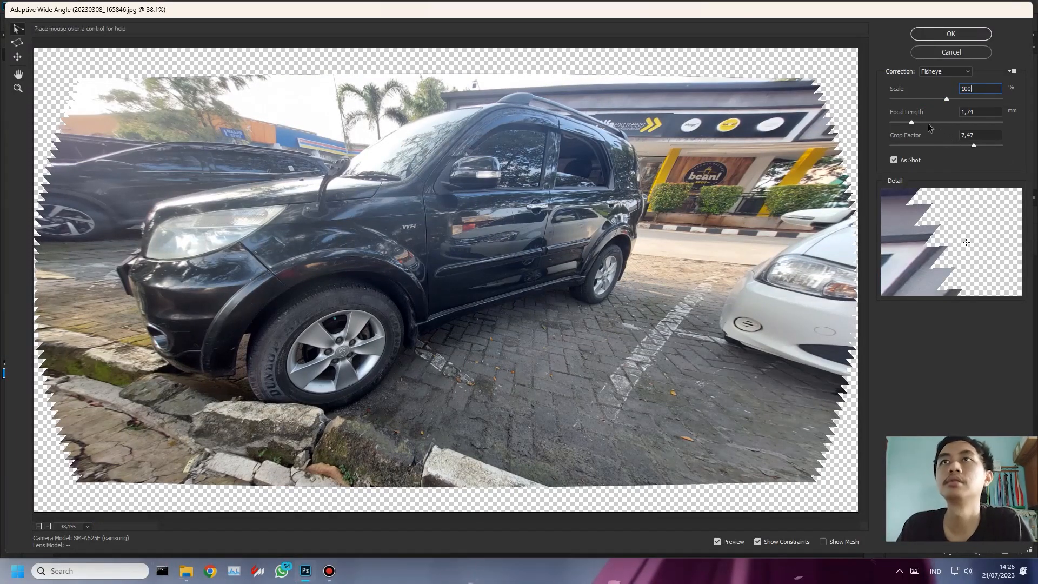
click(912, 122)
mouse_move(913, 124)
mouse_down()
mouse_move(932, 124)
mouse_move(923, 124)
mouse_up()
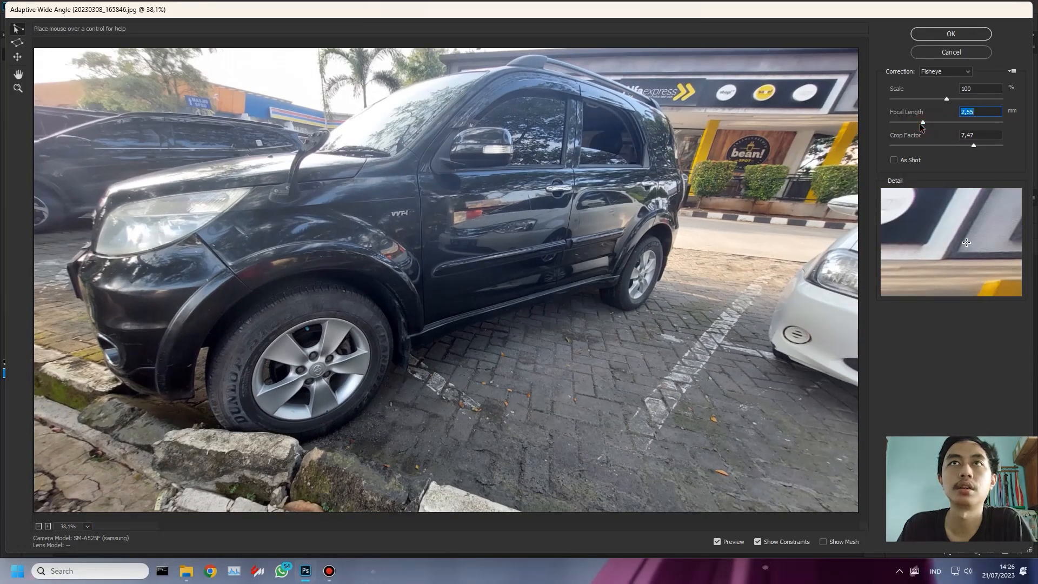
click(913, 122)
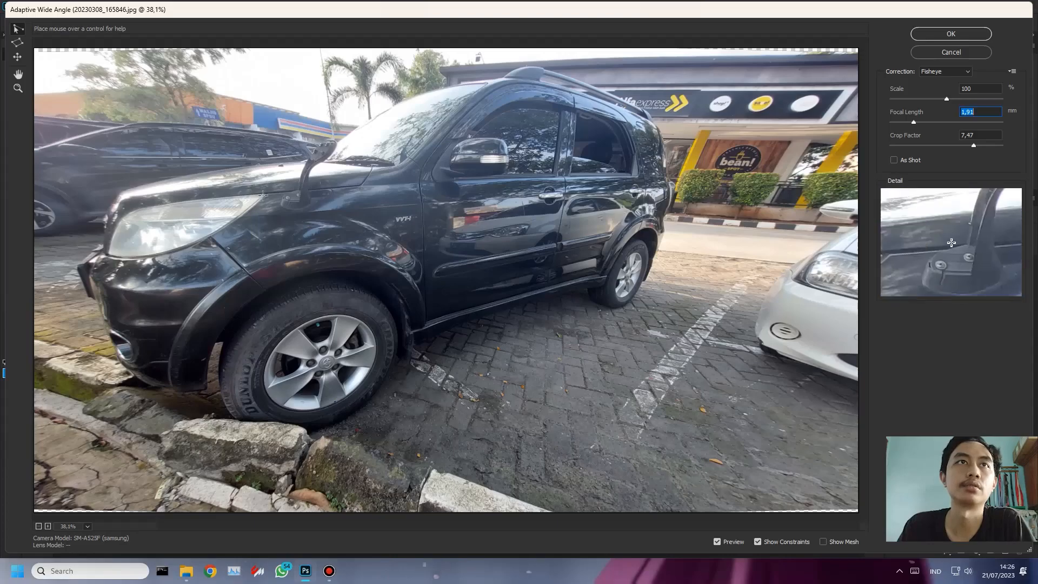
Try a focal length of 2,55 mm and draw a constraint line along the store's roof edge.
drag(912, 124, 924, 125)
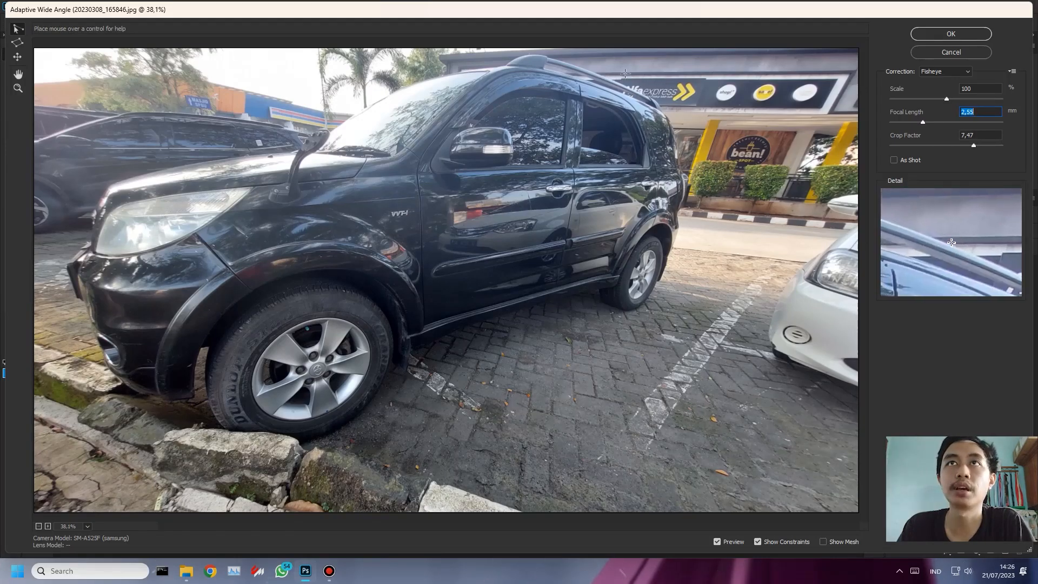
click(600, 74)
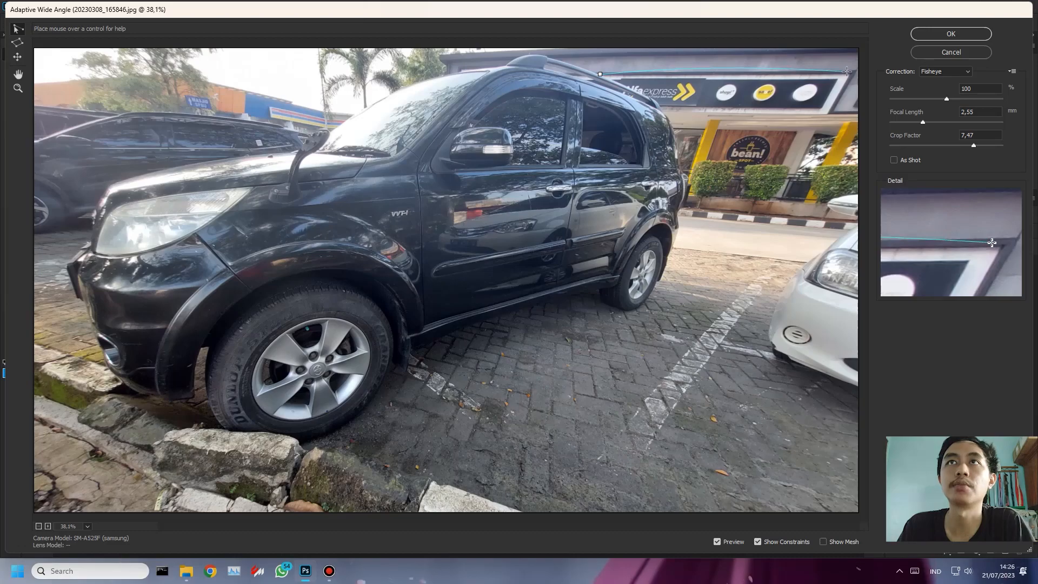
click(846, 71)
click(781, 196)
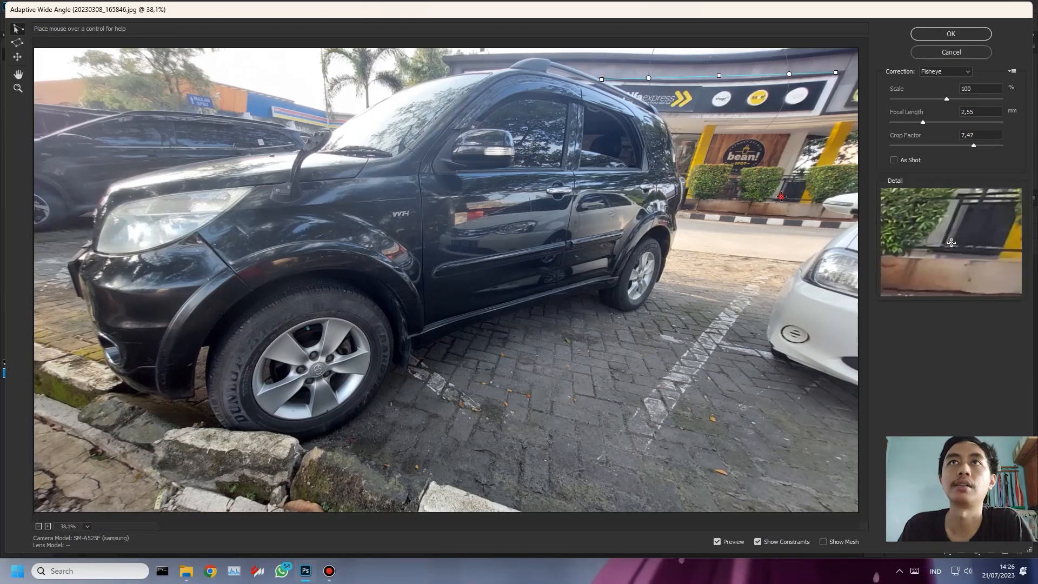
Examine the corrected car at several magnifications and cancel the Adaptive Wide Angle filter.
scroll(798, 155, up, 5)
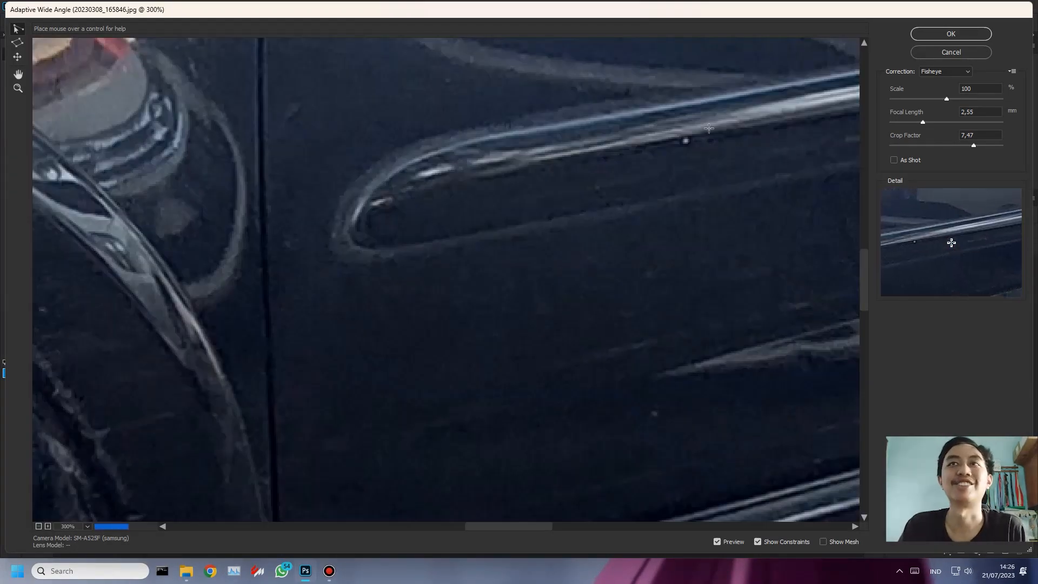
scroll(802, 128, down, 3)
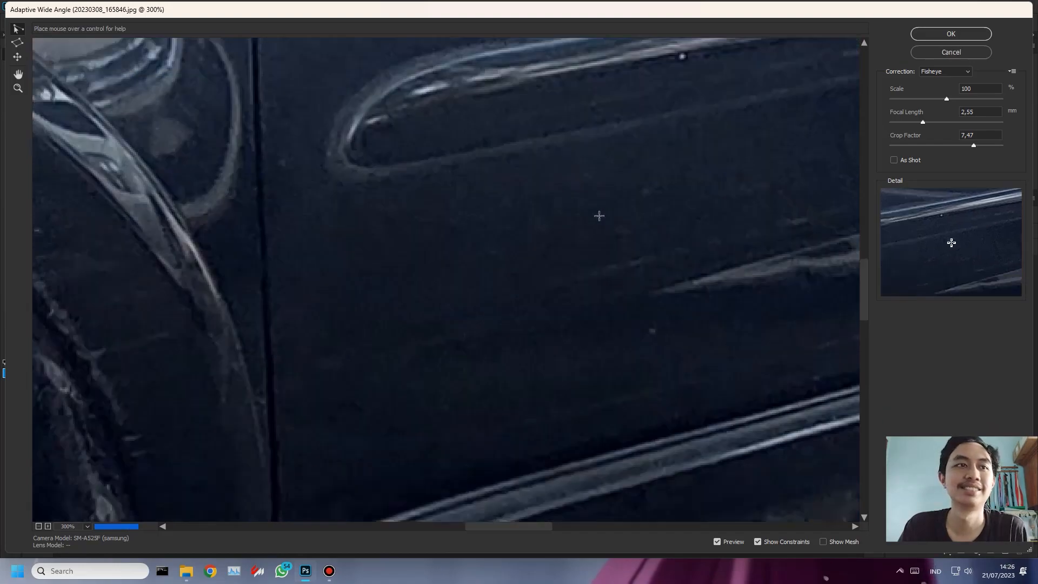
scroll(636, 214, down, 5)
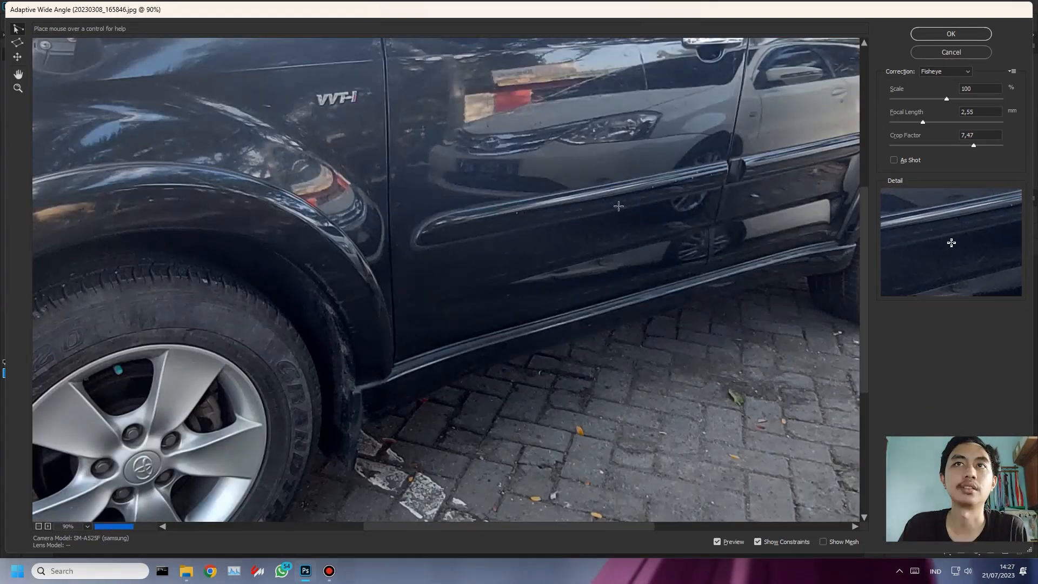
scroll(616, 208, down, 1)
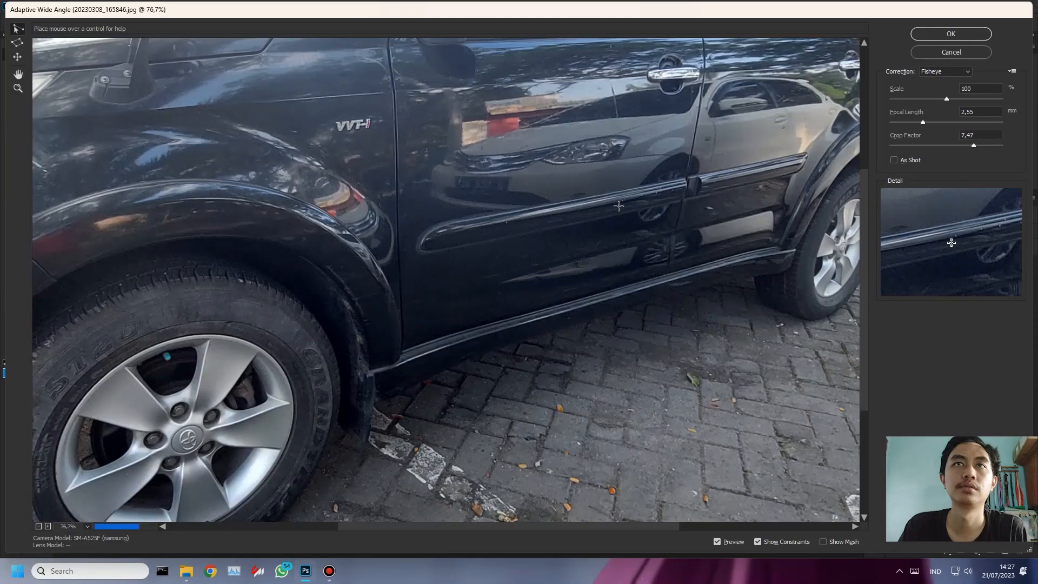
scroll(619, 206, down, 1)
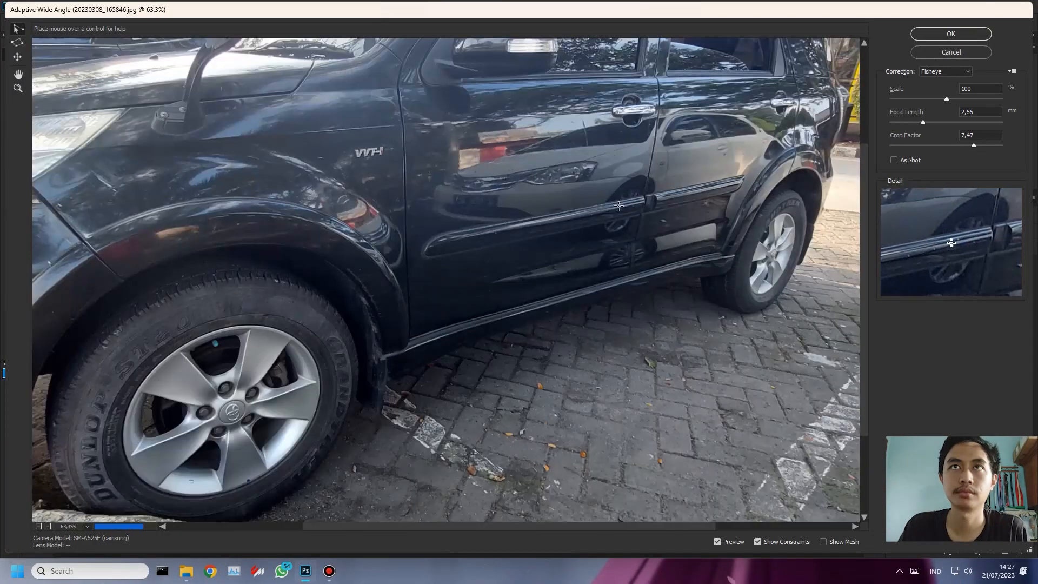
scroll(618, 206, down, 1)
scroll(618, 205, down, 1)
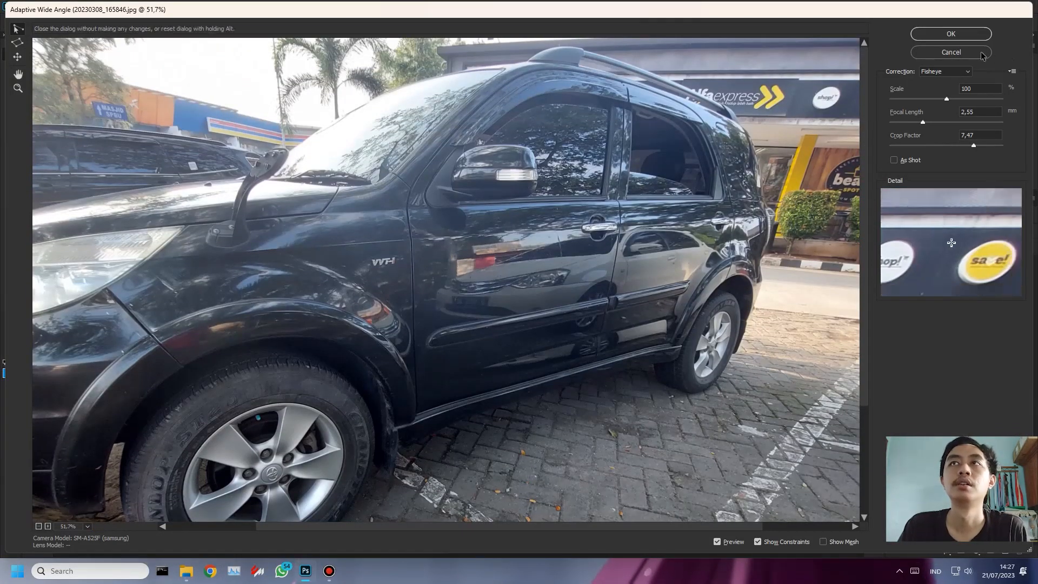
click(979, 52)
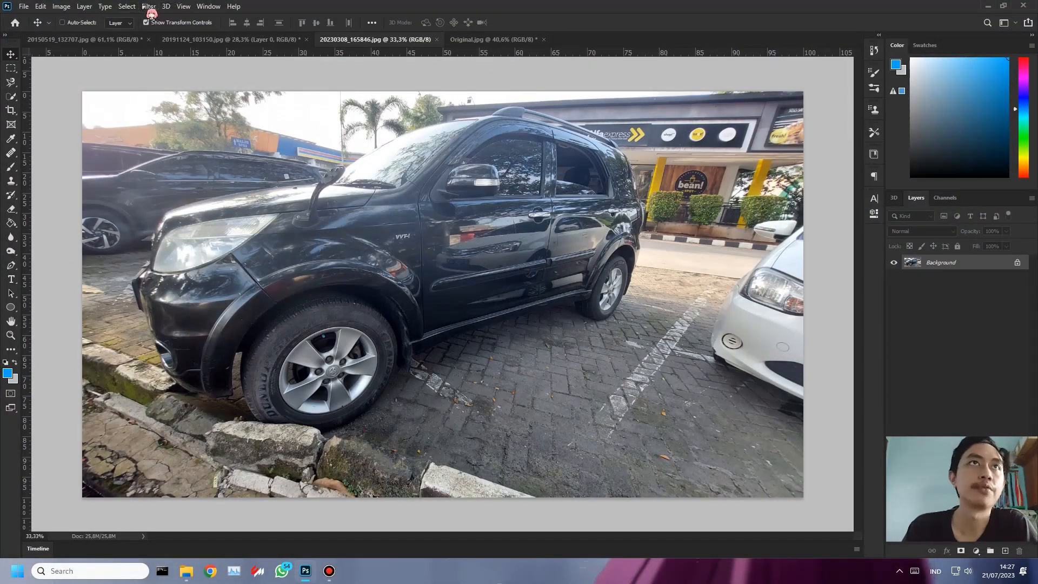
Try Lens Correction on the car photo with camera make GoPro and the HERO5 Black lens profile.
click(148, 6)
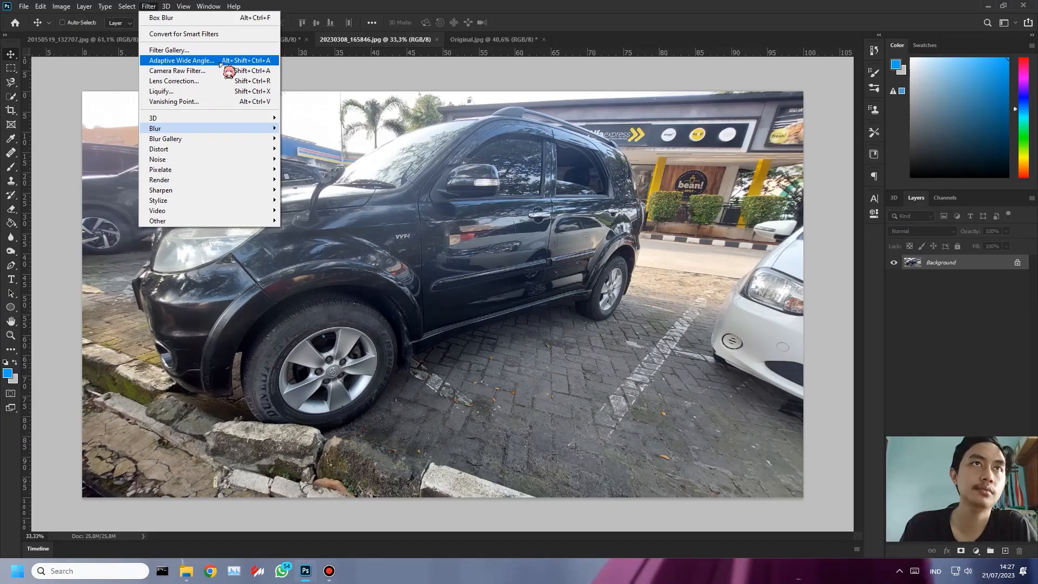
click(253, 81)
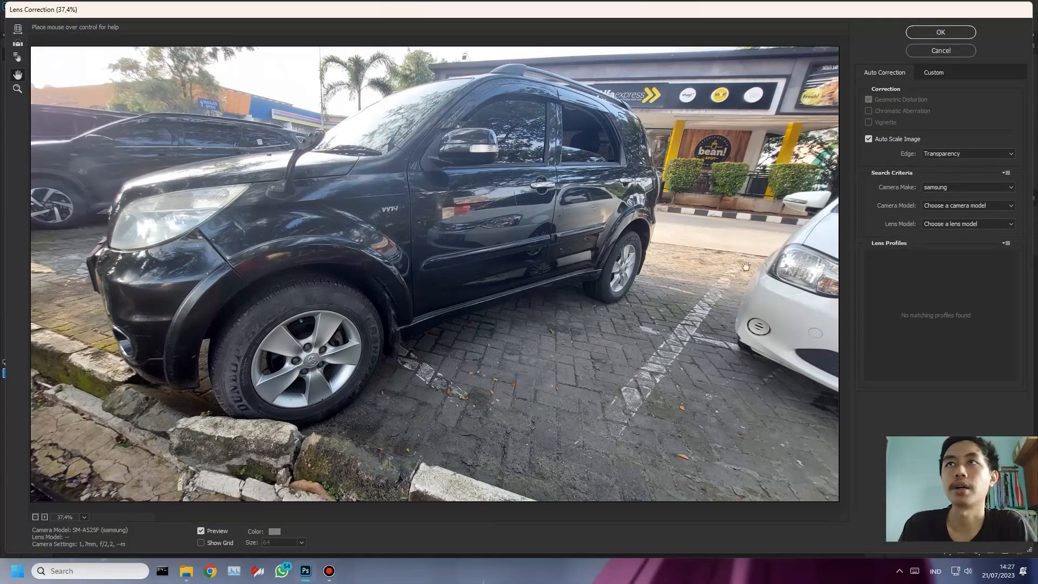
click(971, 187)
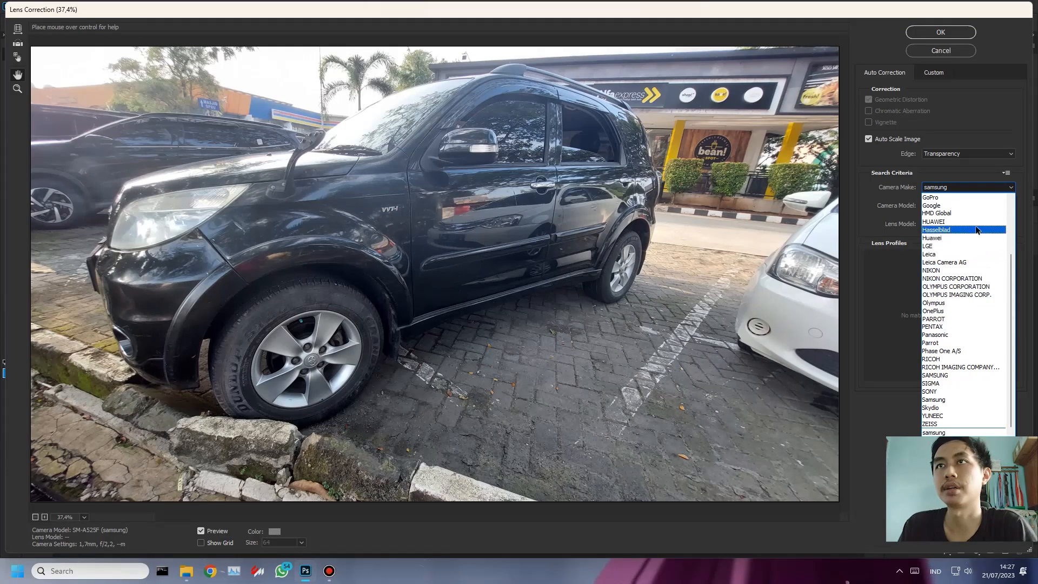
click(970, 197)
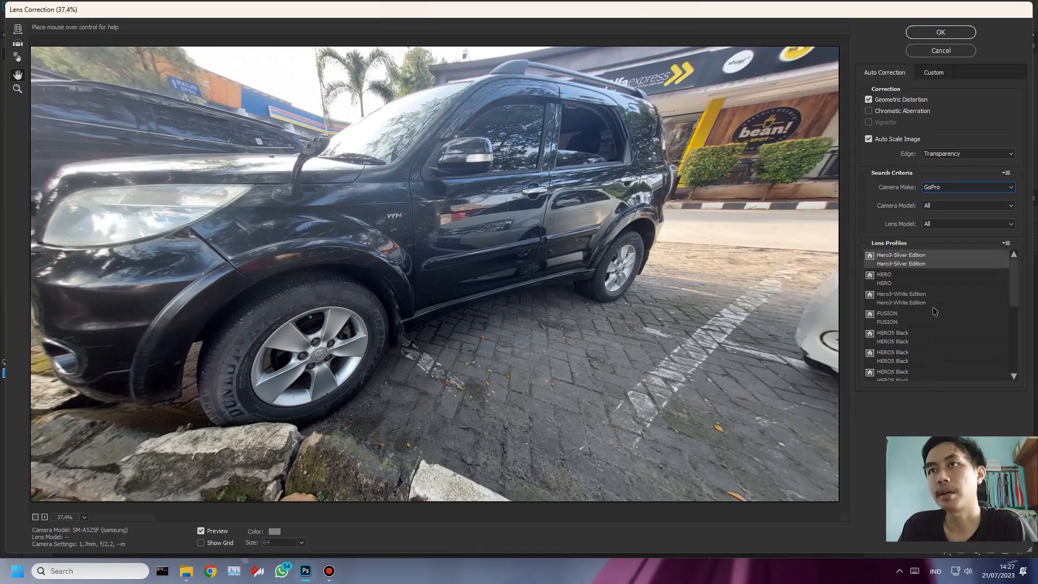
click(925, 338)
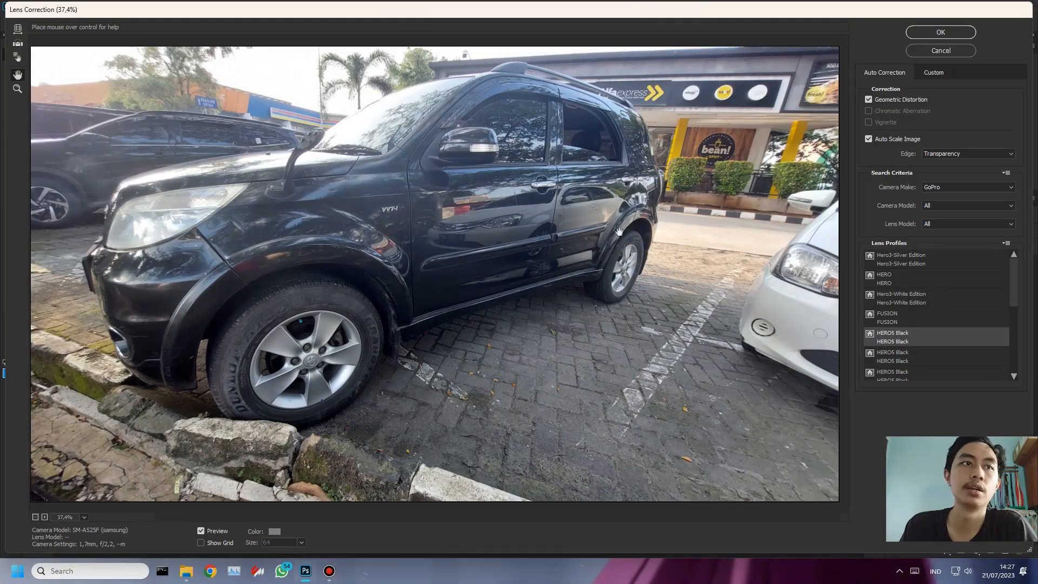
click(940, 34)
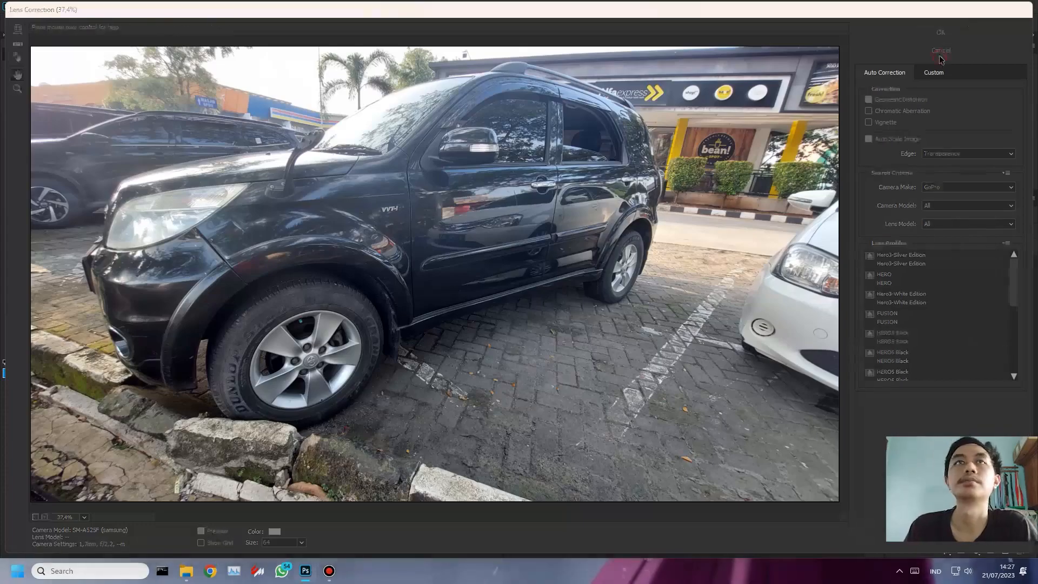
Close the car photo and look through the bus, cow and signpost photos that are still open.
click(436, 40)
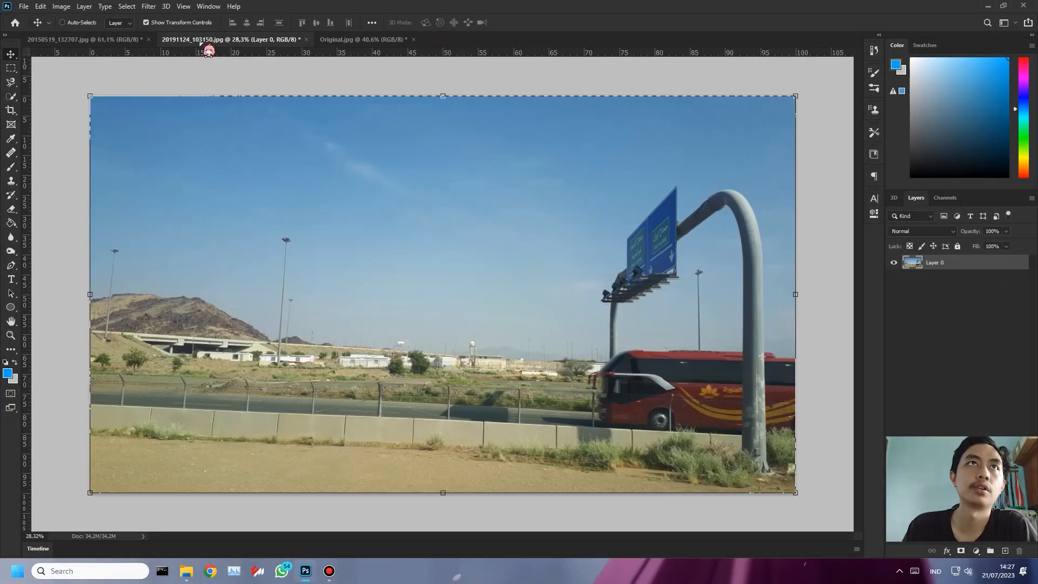
click(96, 39)
click(220, 40)
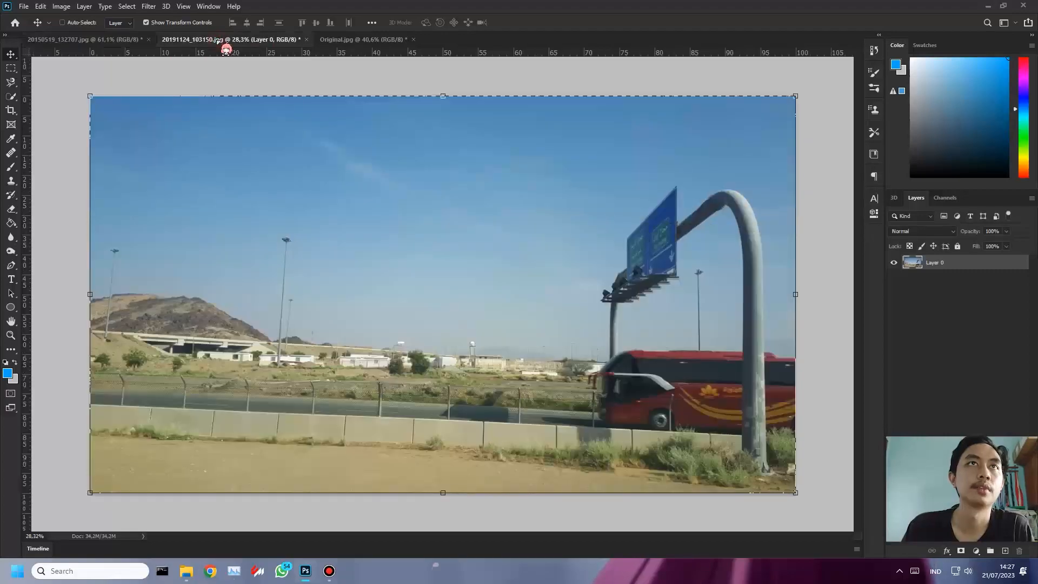
click(120, 42)
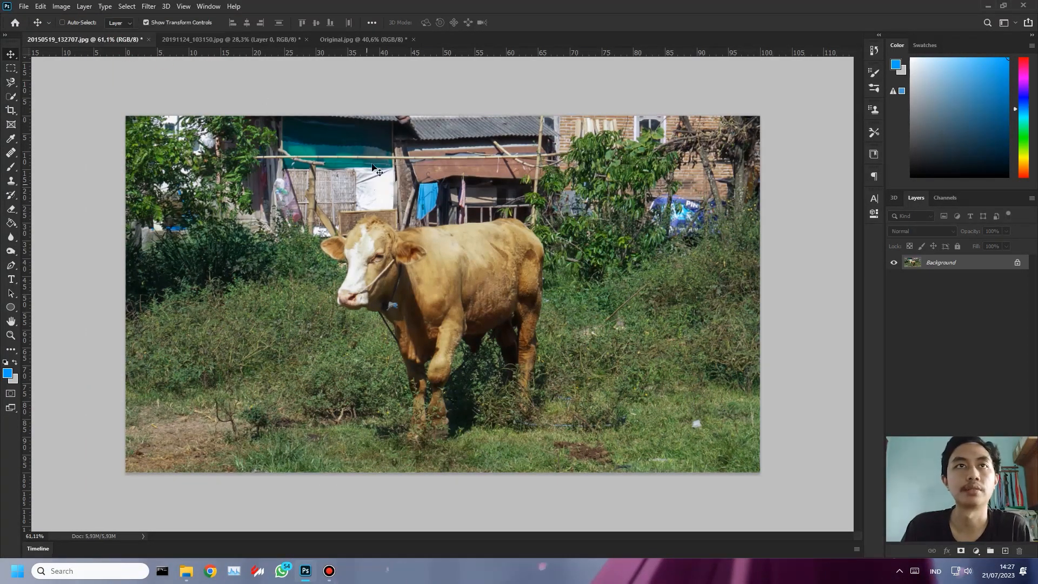
click(362, 40)
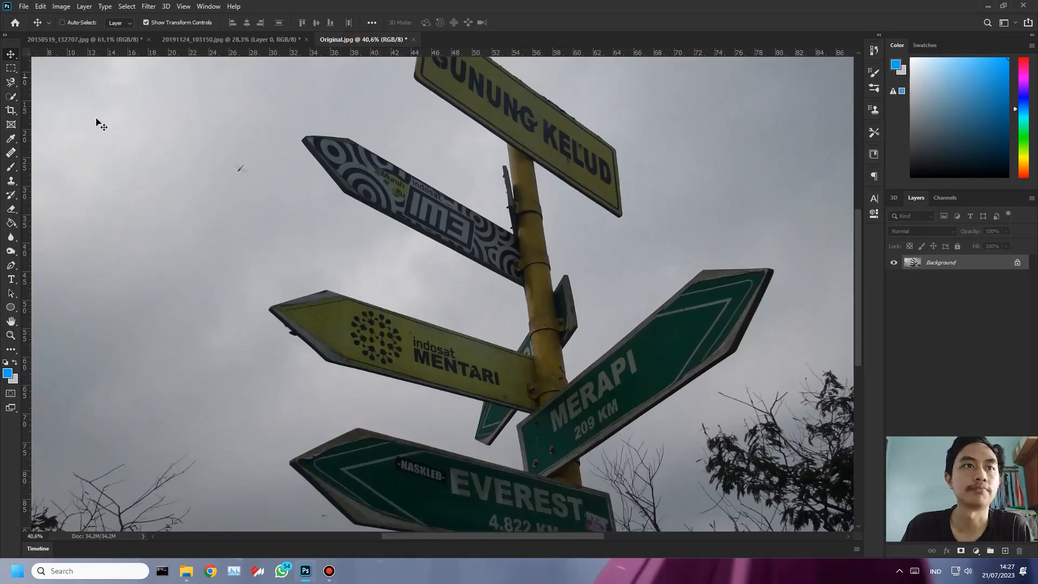
Browse the Image Menu, Layer and Select Function folders in File Explorer and preview a photo of two men.
click(186, 572)
key(alt+Up)
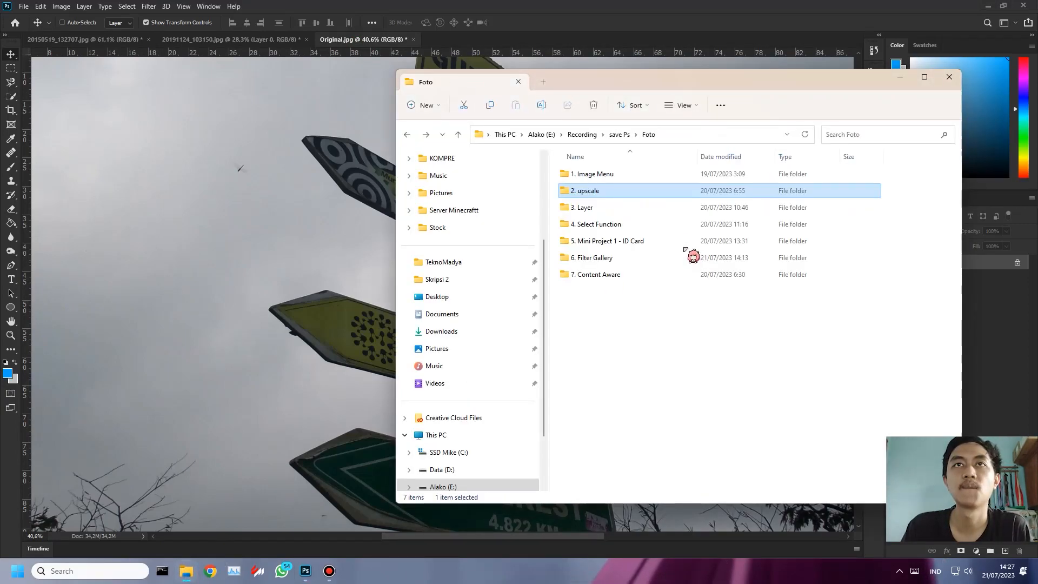
double_click(622, 174)
key(alt+Up)
double_click(586, 207)
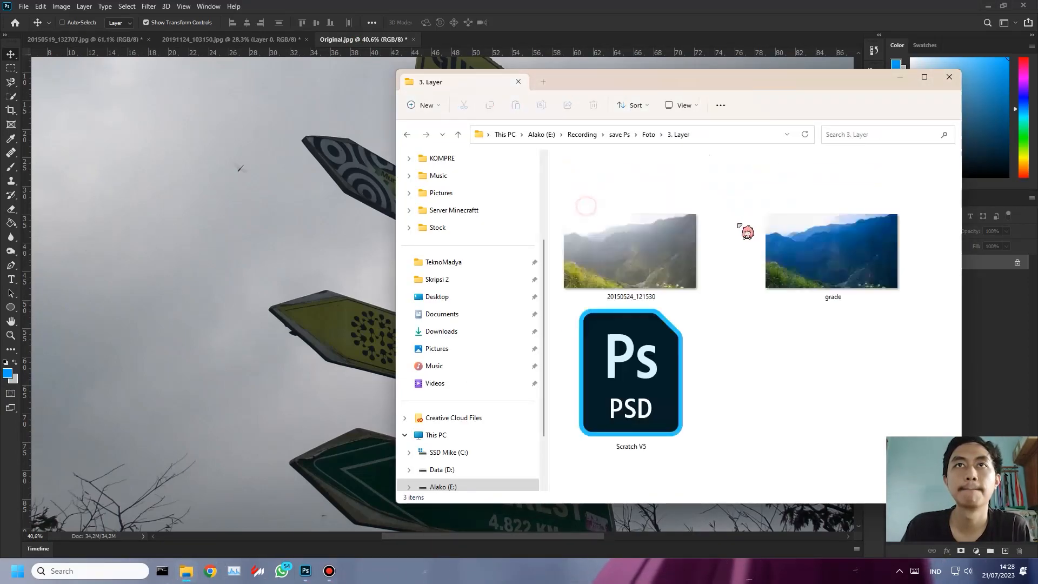
key(alt+Up)
double_click(625, 227)
double_click(585, 187)
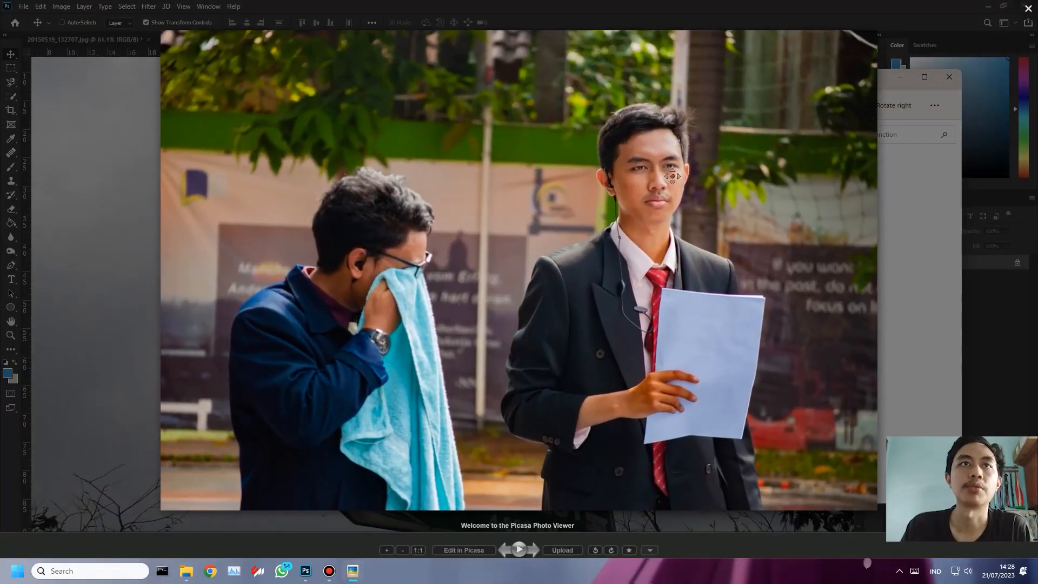
key(Escape)
Preview the portrait 2 Original in the 2. upscale folder and open it as a new document in Photoshop.
key(alt+Up)
double_click(606, 176)
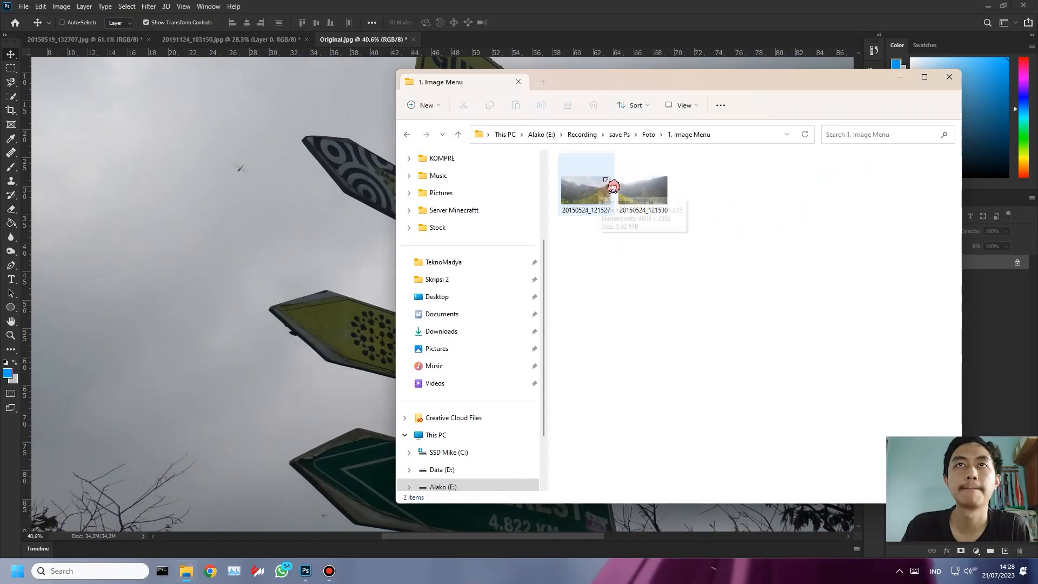
key(alt+Up)
double_click(621, 190)
click(649, 204)
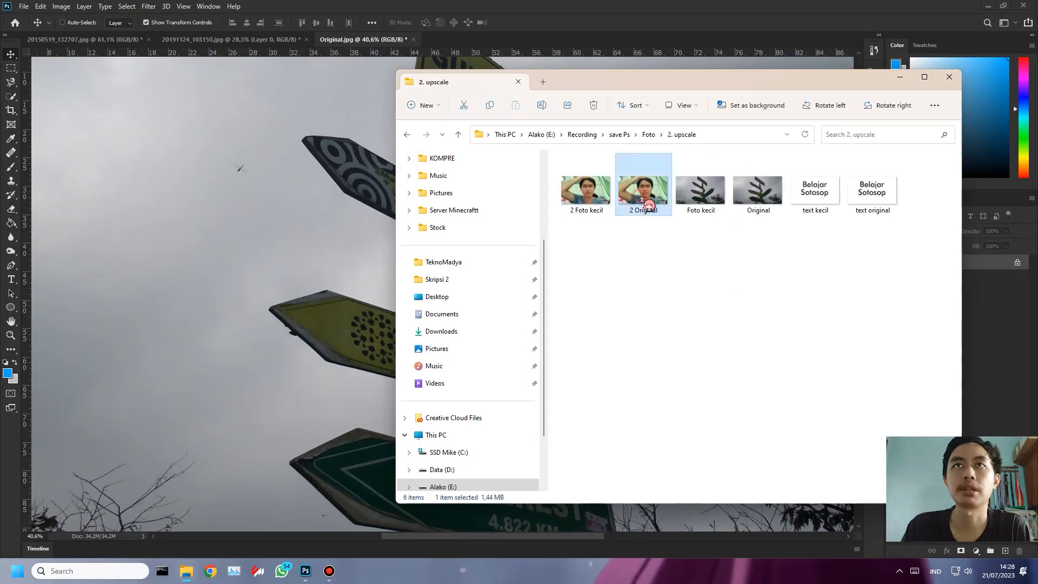
double_click(649, 204)
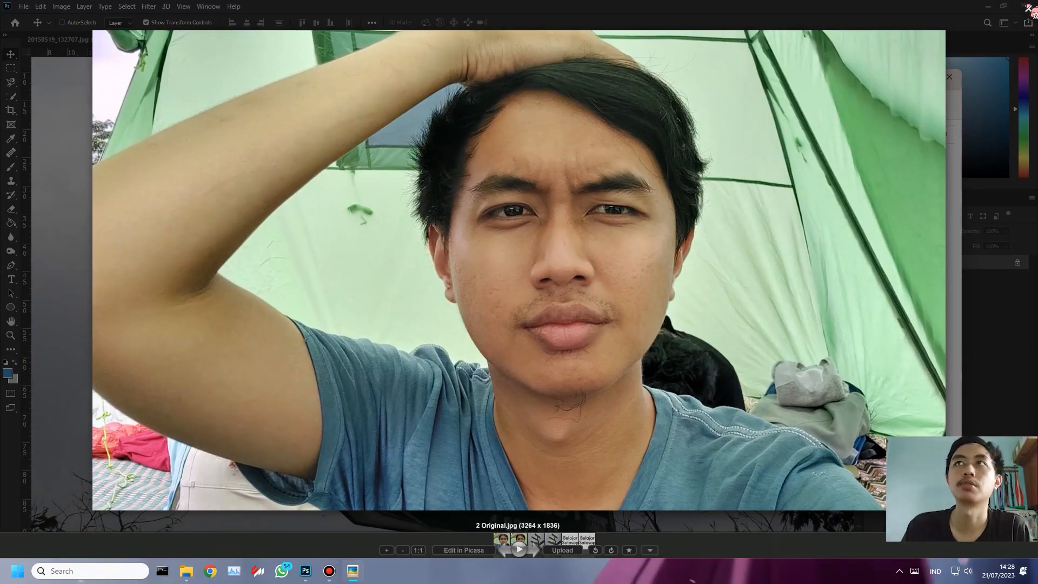
click(1028, 8)
drag(657, 195, 487, 43)
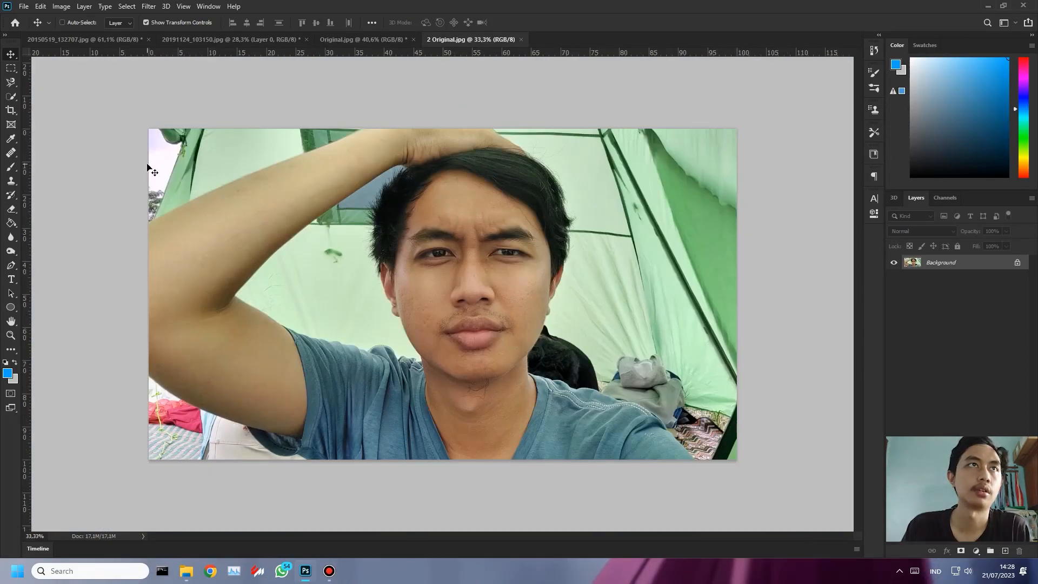
Select the man with the Quick Selection tool, including arm, head and shirt, and exclude the tent area above his arm.
key(w)
mouse_move(318, 174)
mouse_down()
mouse_move(460, 143)
mouse_move(325, 124)
mouse_move(280, 139)
mouse_move(265, 207)
mouse_move(184, 236)
mouse_up()
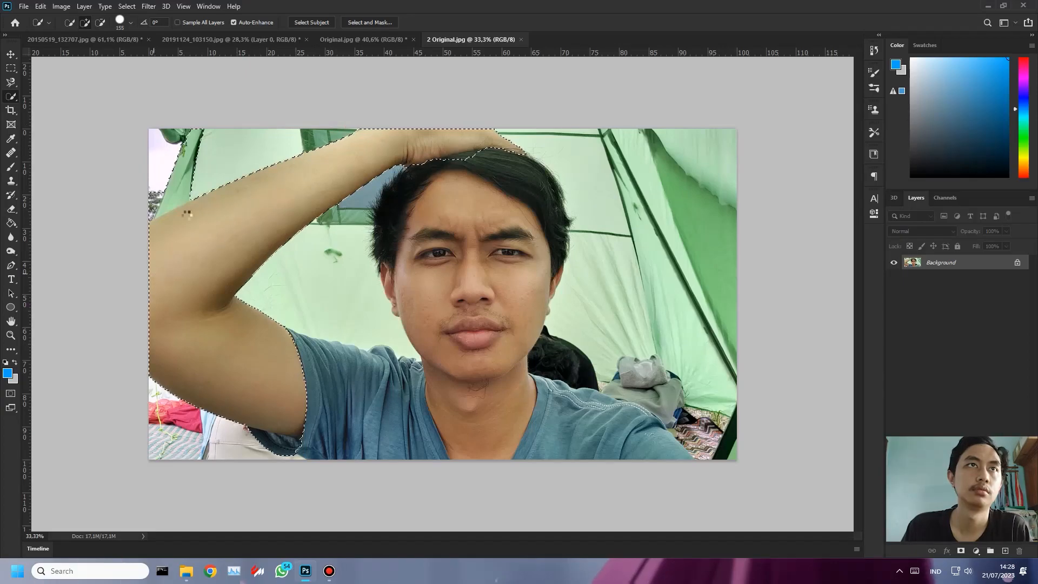
drag(204, 130, 140, 212)
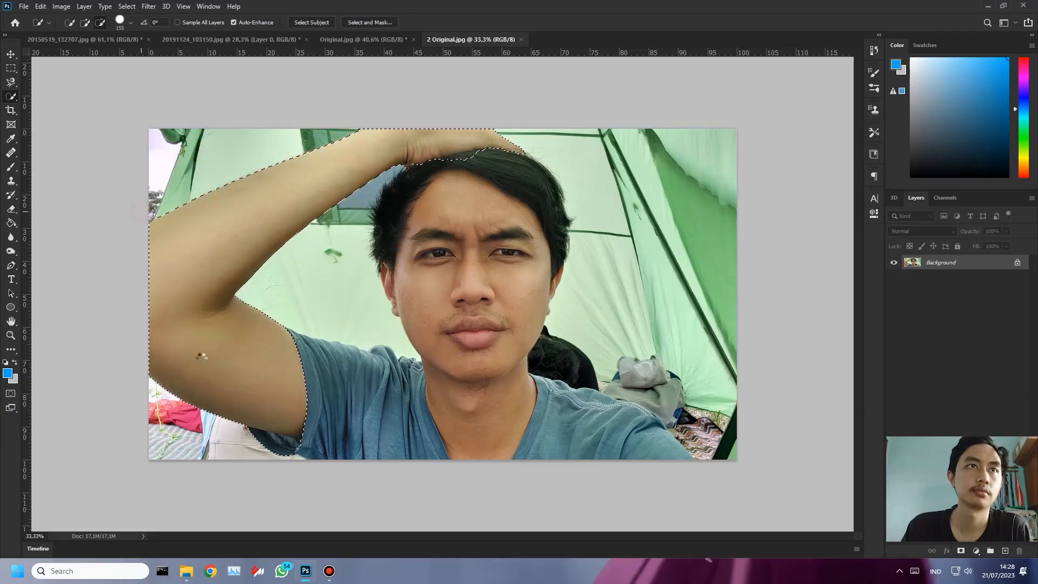
mouse_move(184, 344)
mouse_down()
mouse_move(352, 407)
mouse_move(493, 243)
mouse_move(504, 177)
mouse_up()
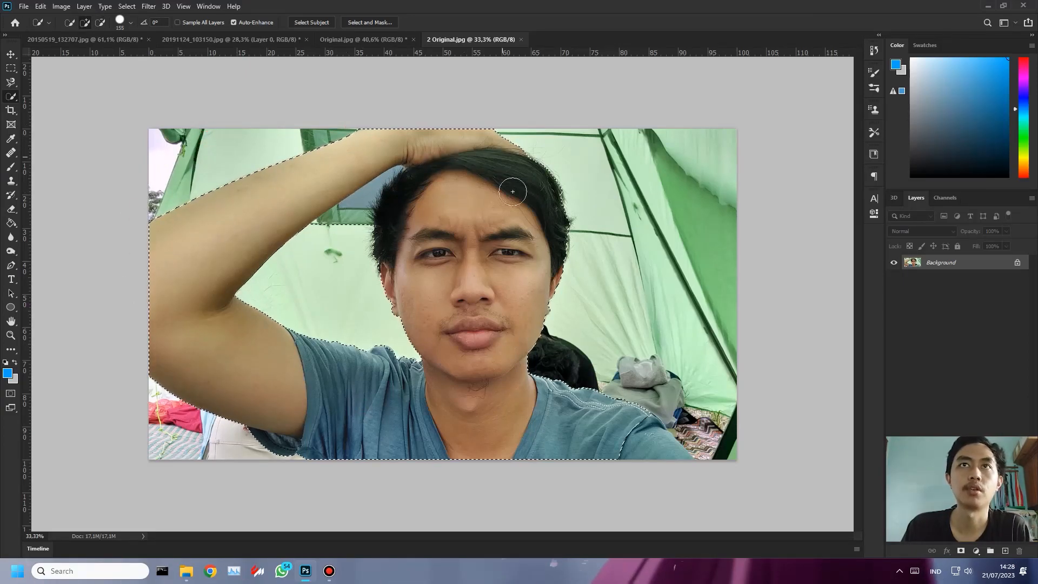
mouse_move(623, 448)
mouse_down()
mouse_move(650, 439)
mouse_move(627, 433)
mouse_up()
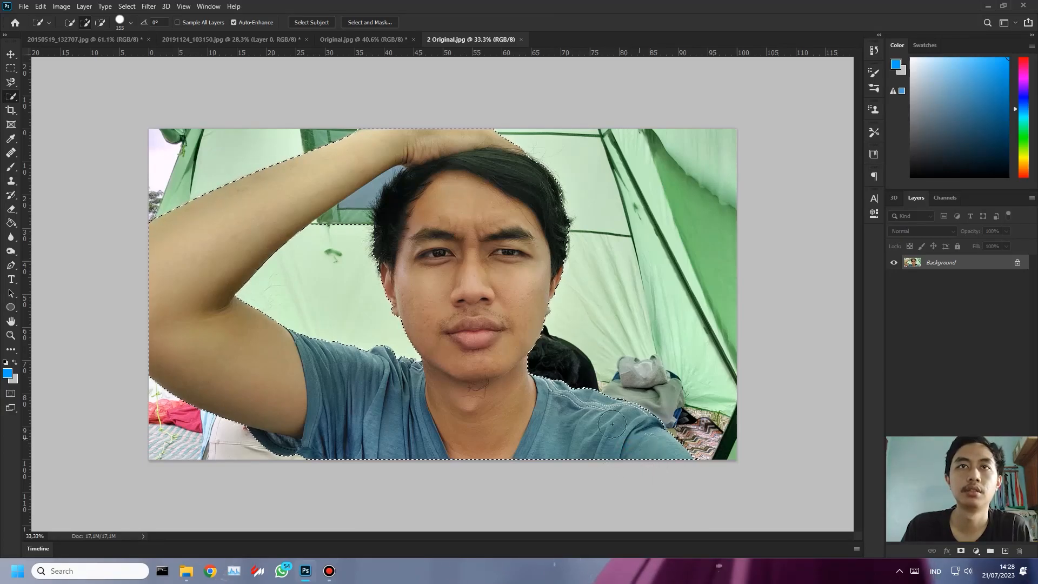
Refine the selection edge along the hair on the right side of the man's head in Select and Mask and apply it.
scroll(604, 222, up, 7)
scroll(608, 221, up, 3)
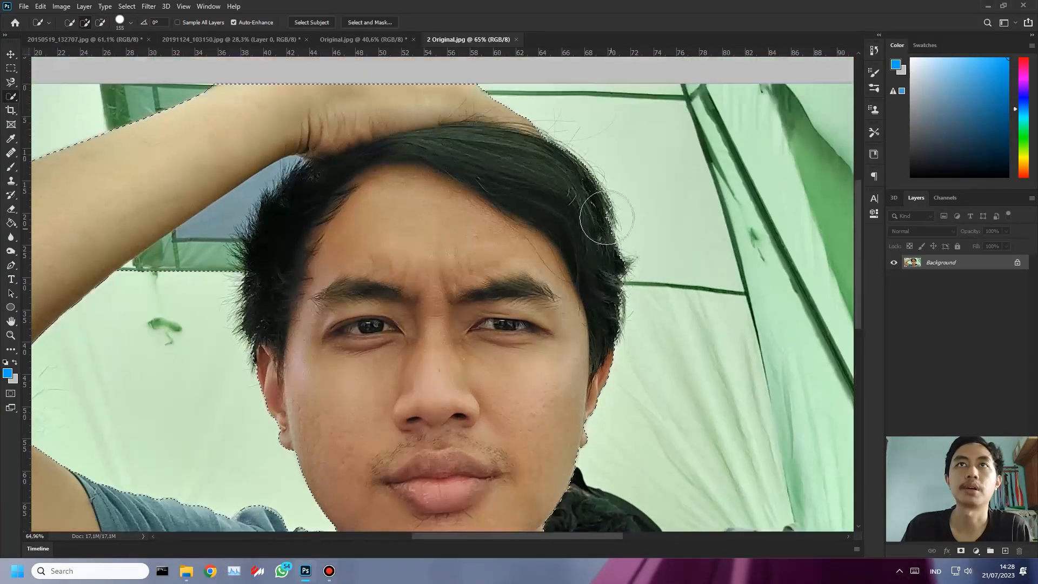
click(379, 22)
mouse_move(577, 143)
mouse_down()
mouse_move(655, 239)
mouse_move(606, 133)
mouse_up()
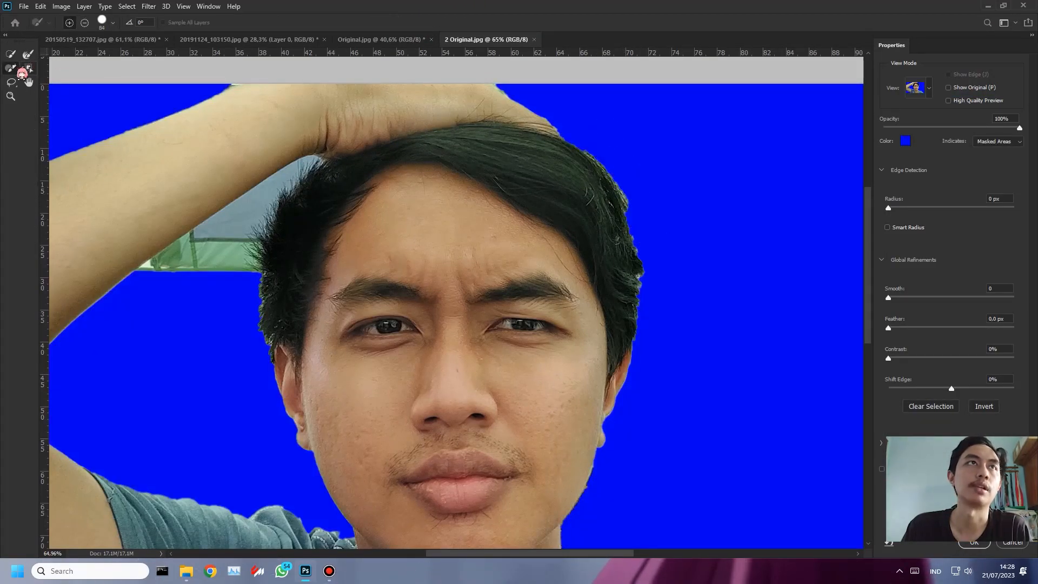
click(28, 54)
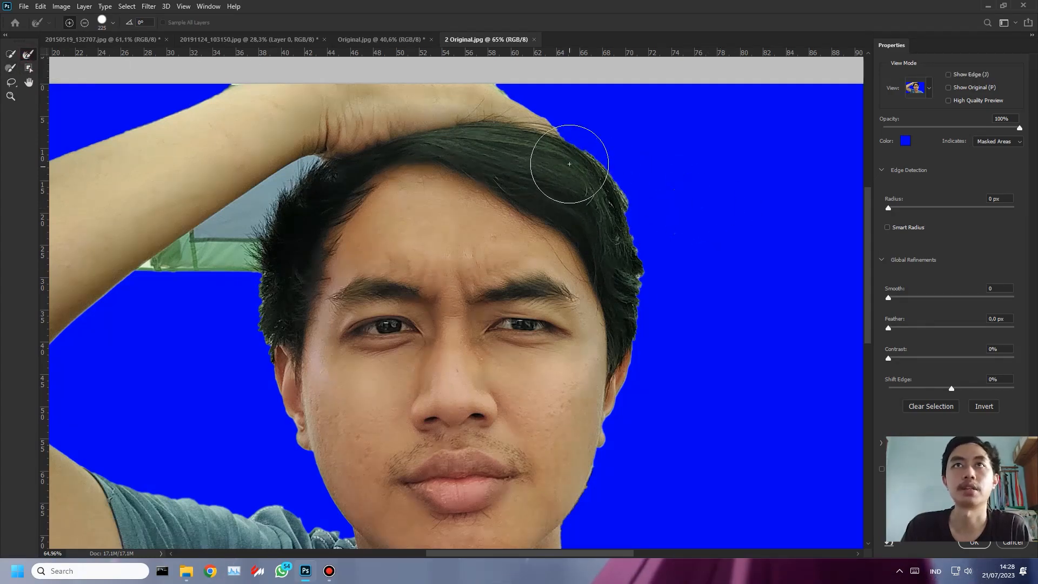
alt+right_click(580, 153)
mouse_move(567, 144)
mouse_down()
mouse_move(624, 234)
mouse_move(584, 144)
mouse_move(640, 242)
mouse_move(642, 275)
mouse_move(678, 279)
mouse_move(634, 251)
mouse_move(656, 336)
mouse_move(679, 301)
mouse_move(658, 294)
mouse_move(659, 368)
mouse_move(592, 119)
mouse_move(540, 101)
mouse_move(502, 104)
mouse_move(560, 125)
mouse_move(624, 181)
mouse_move(579, 122)
mouse_move(620, 196)
mouse_move(623, 159)
mouse_move(607, 148)
mouse_move(623, 186)
mouse_up()
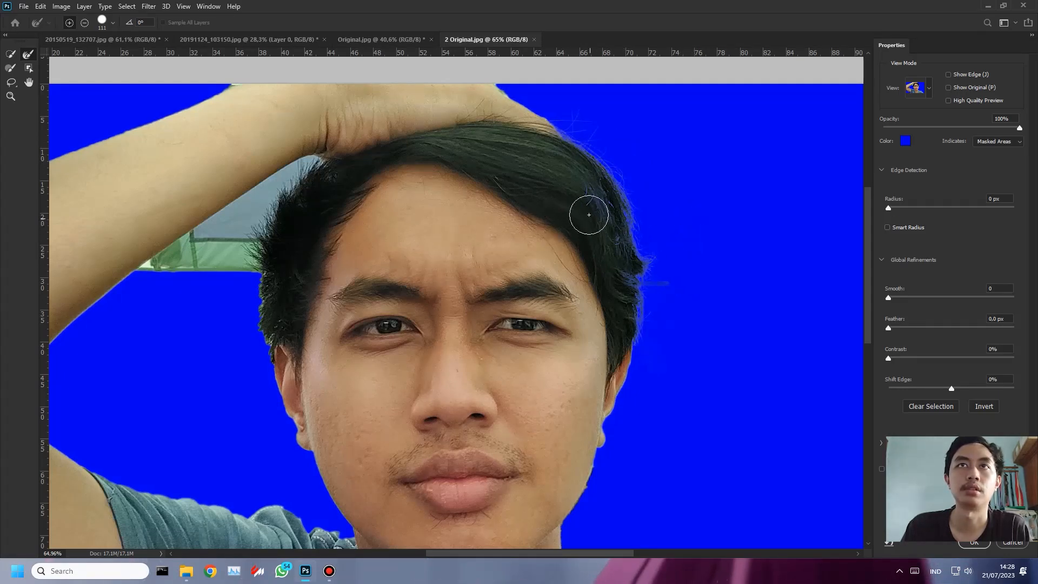
click(9, 67)
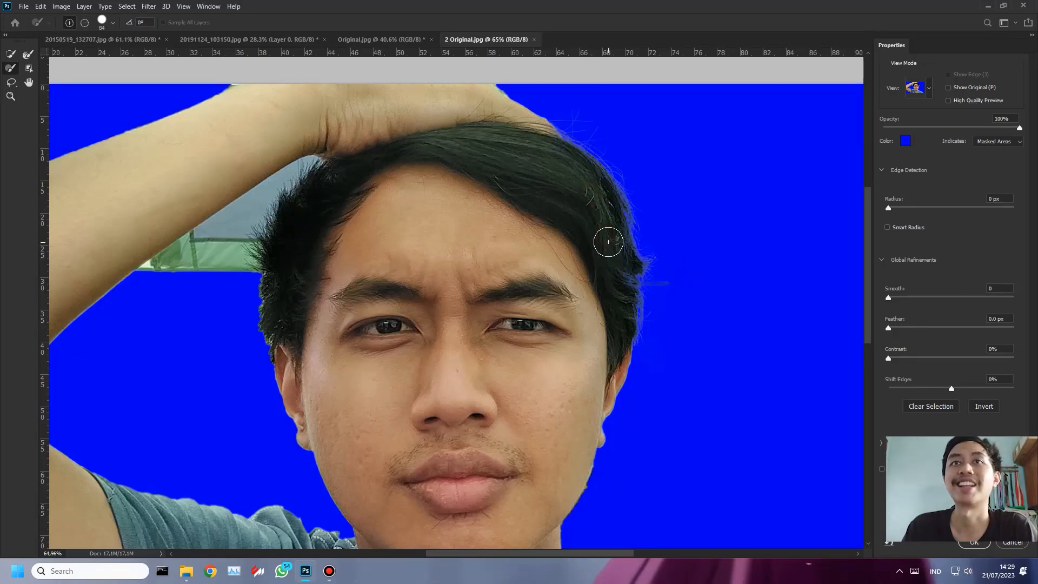
click(987, 545)
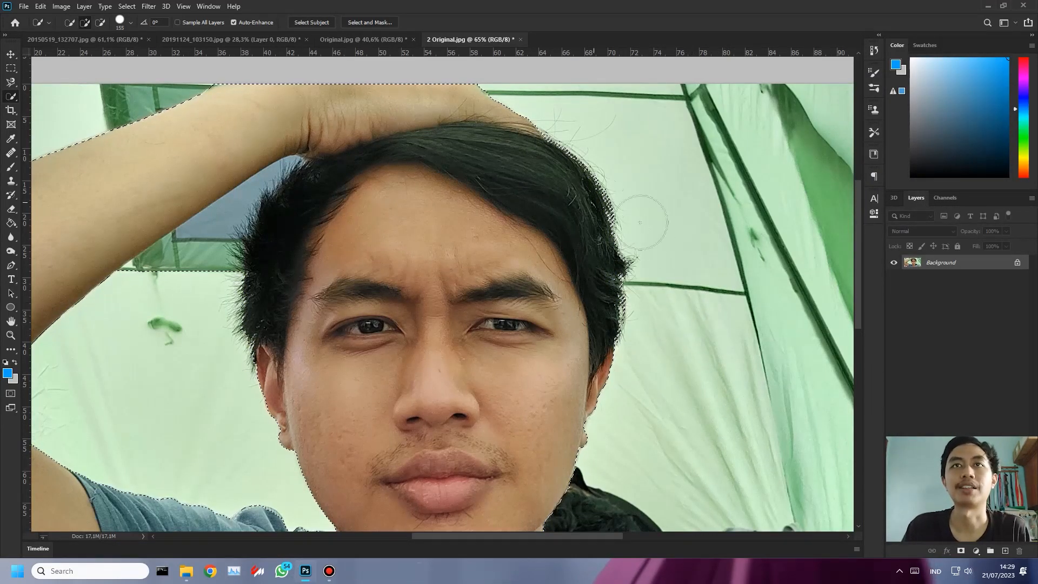
Subtract the remaining tent area between the raised arm and the man's hair from the selection.
key(ctrl+0)
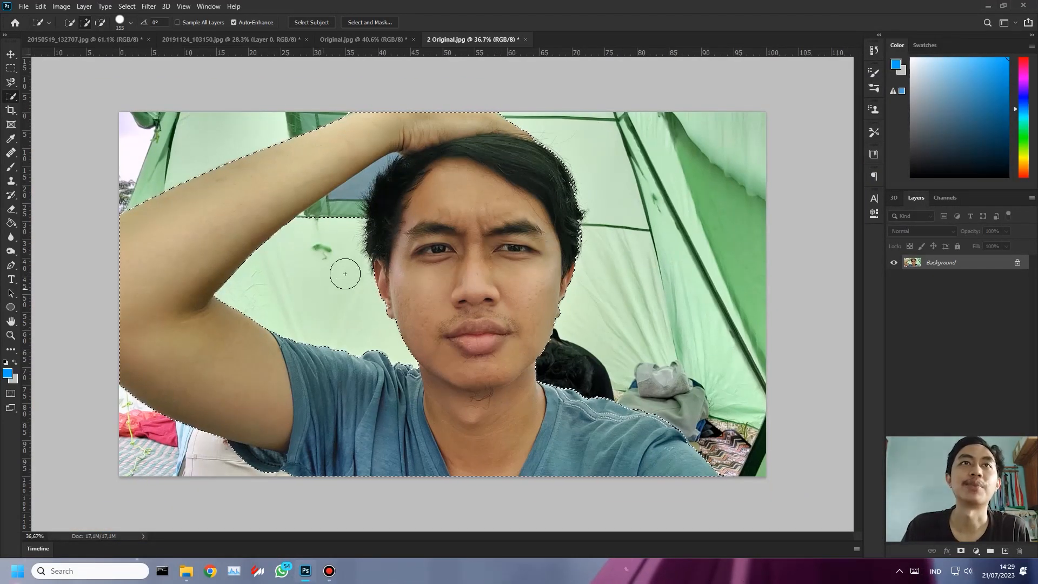
scroll(356, 212, up, 5)
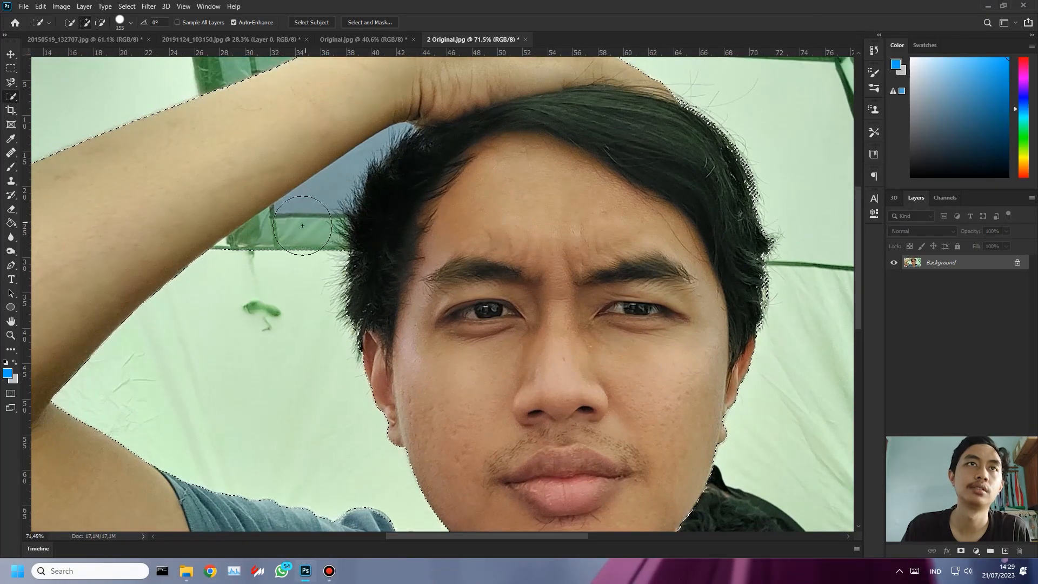
alt+click(320, 223)
alt+click(251, 261)
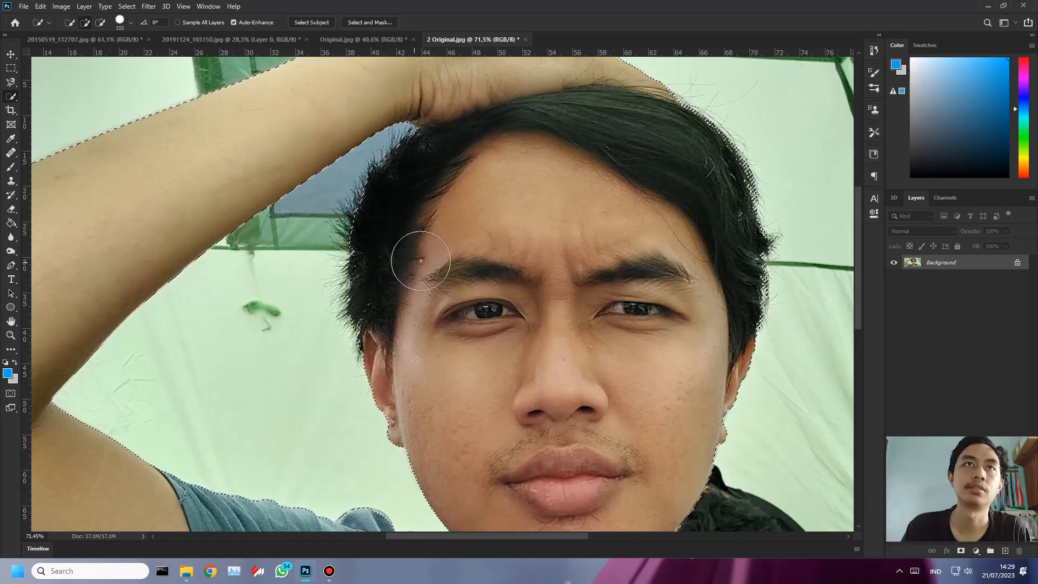
Refine the selection edge in Select and Mask along the hair between the raised arm and the ear.
click(370, 22)
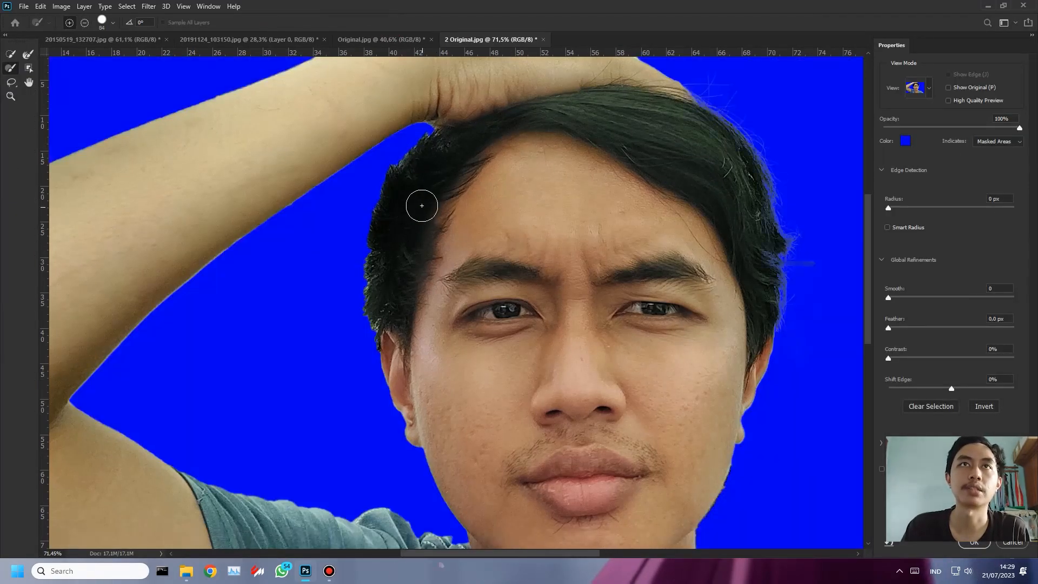
mouse_move(435, 135)
mouse_down()
mouse_move(372, 218)
mouse_move(360, 306)
mouse_move(369, 344)
mouse_move(373, 300)
mouse_up()
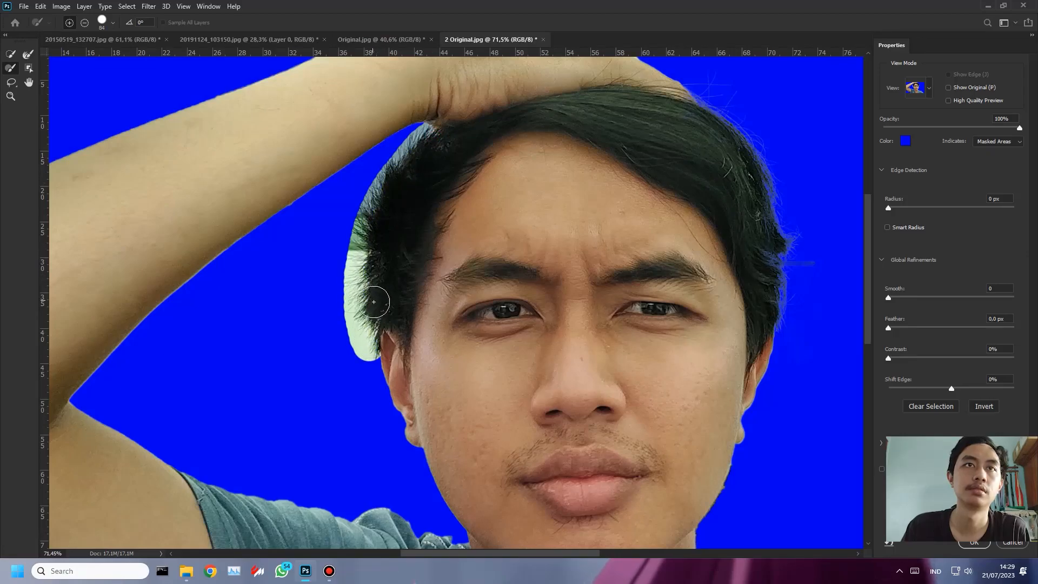
click(28, 54)
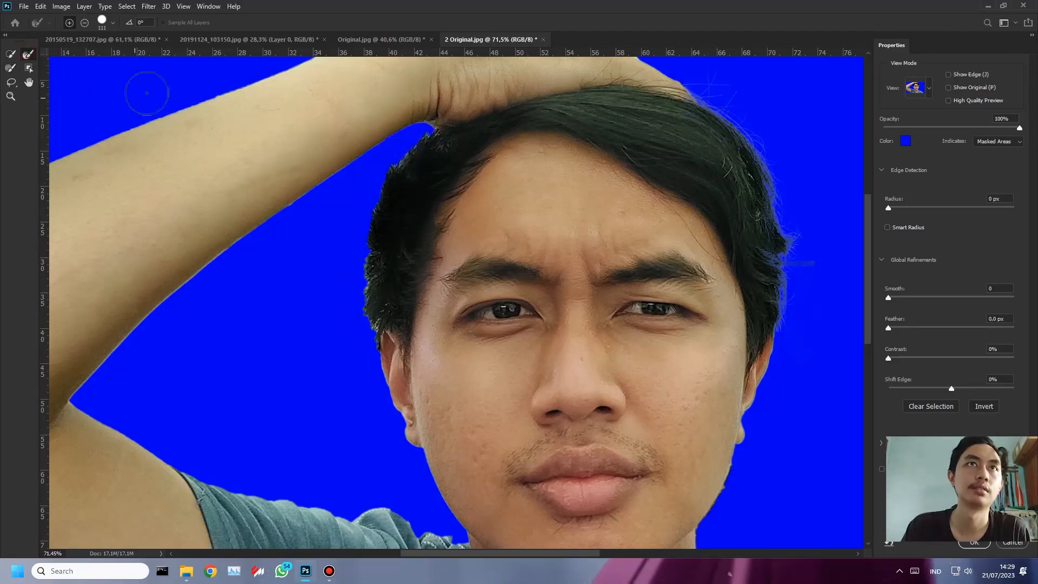
mouse_move(435, 139)
mouse_down()
mouse_move(377, 237)
mouse_move(368, 344)
mouse_move(366, 281)
mouse_move(377, 371)
mouse_up()
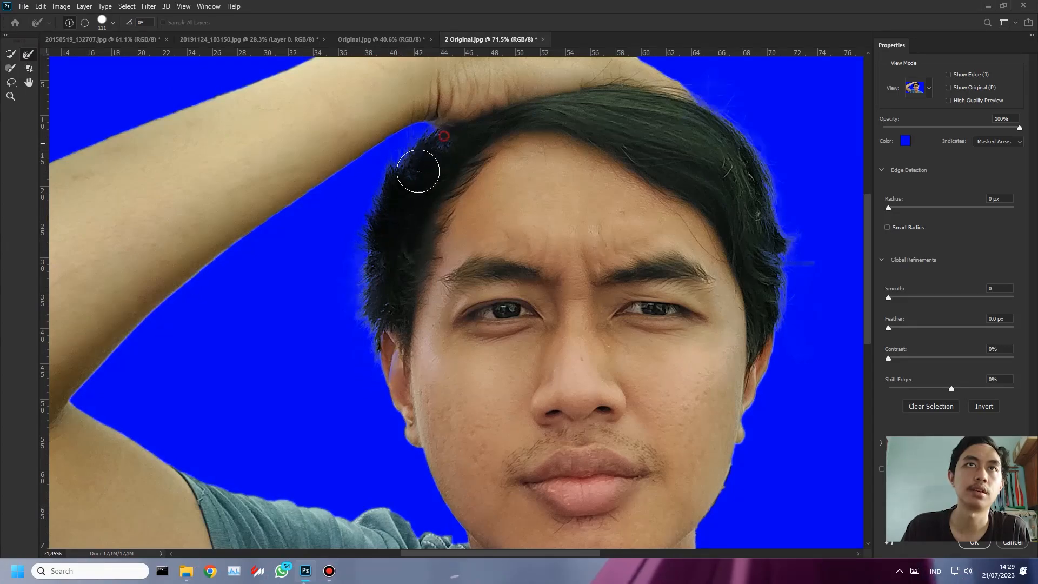
click(10, 68)
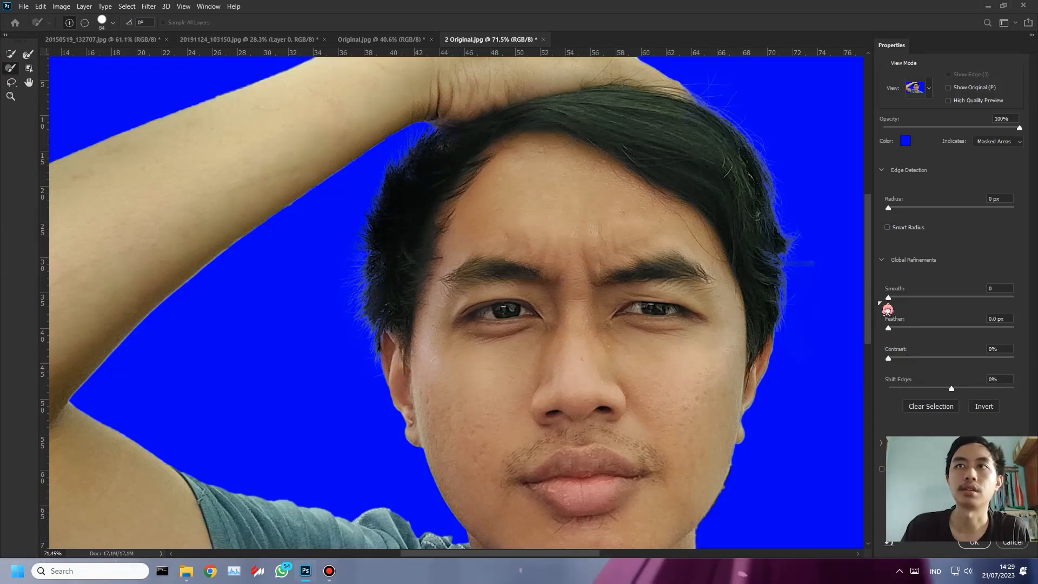
Set Smooth to 5, Feather to 1.0 px and Shift Edge to -24%, and apply the refined selection.
drag(900, 303, 895, 328)
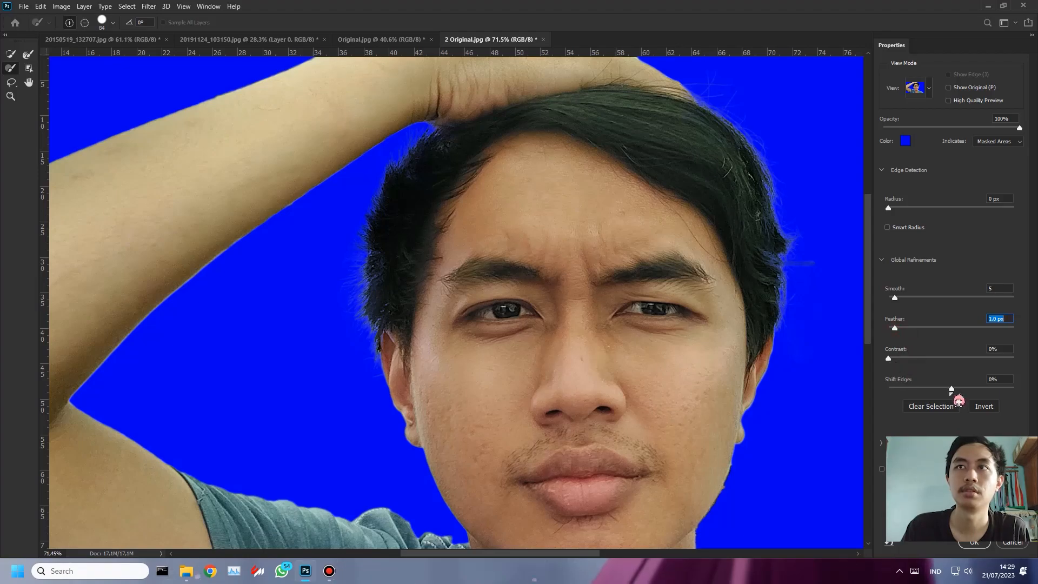
drag(951, 388, 937, 389)
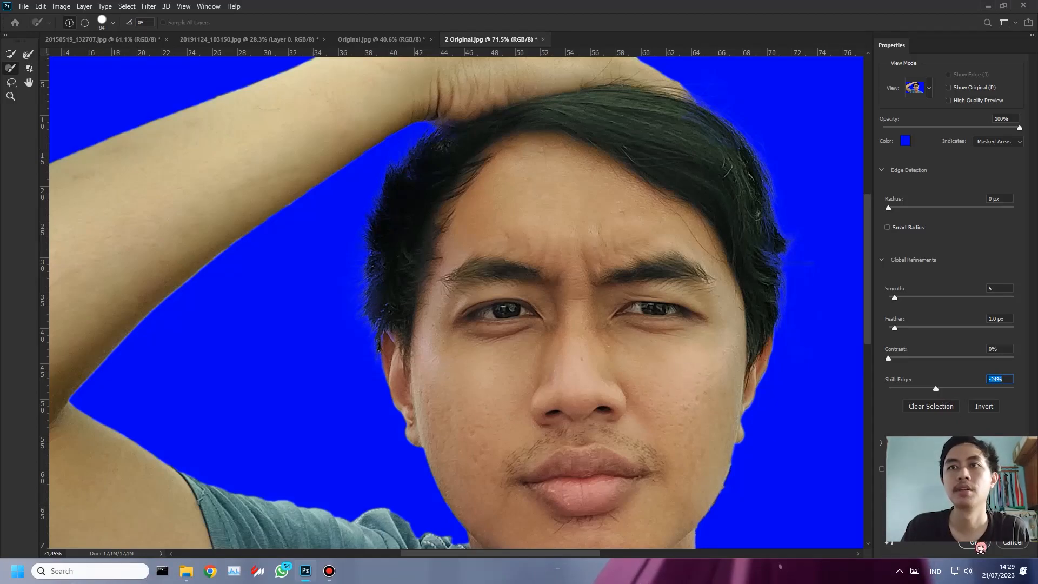
click(973, 542)
scroll(421, 281, down, 3)
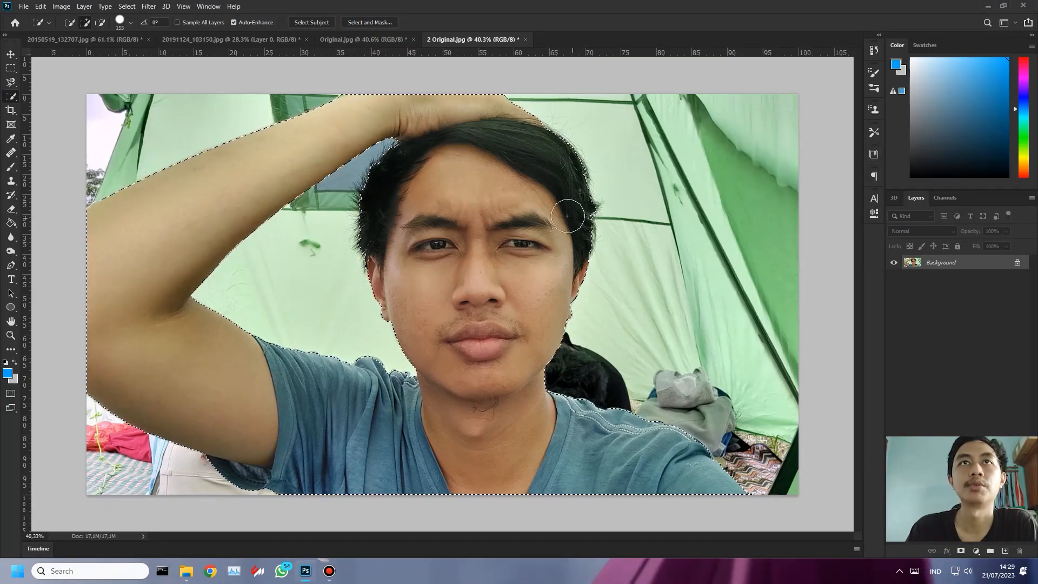
right_click(17, 100)
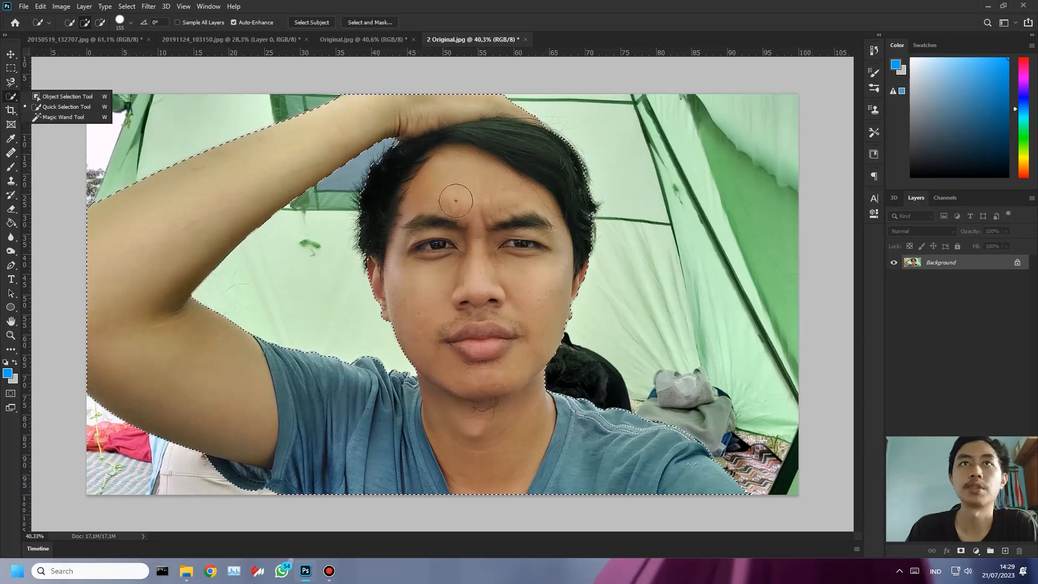
click(496, 183)
right_click(498, 188)
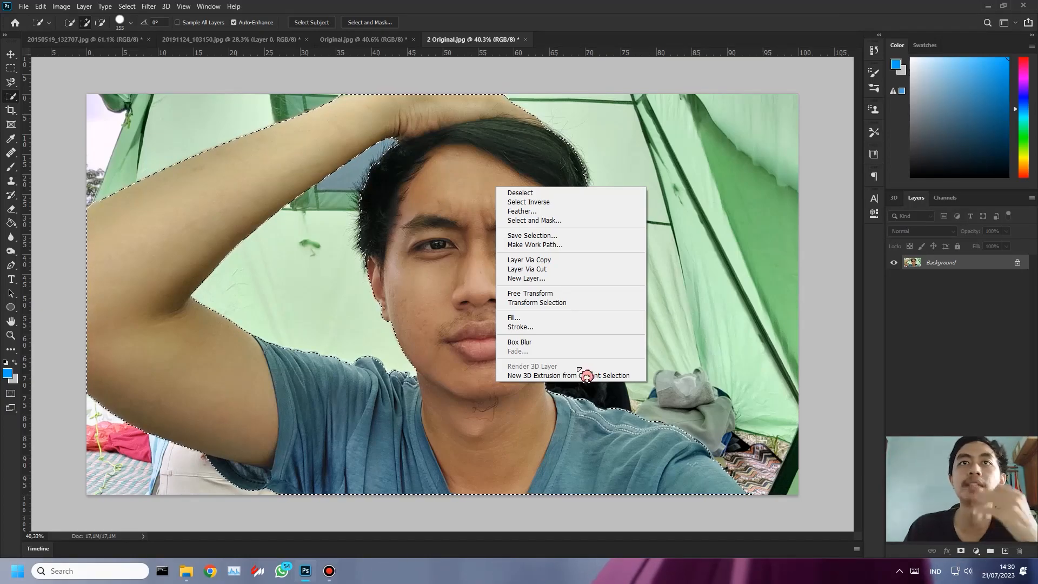
click(490, 102)
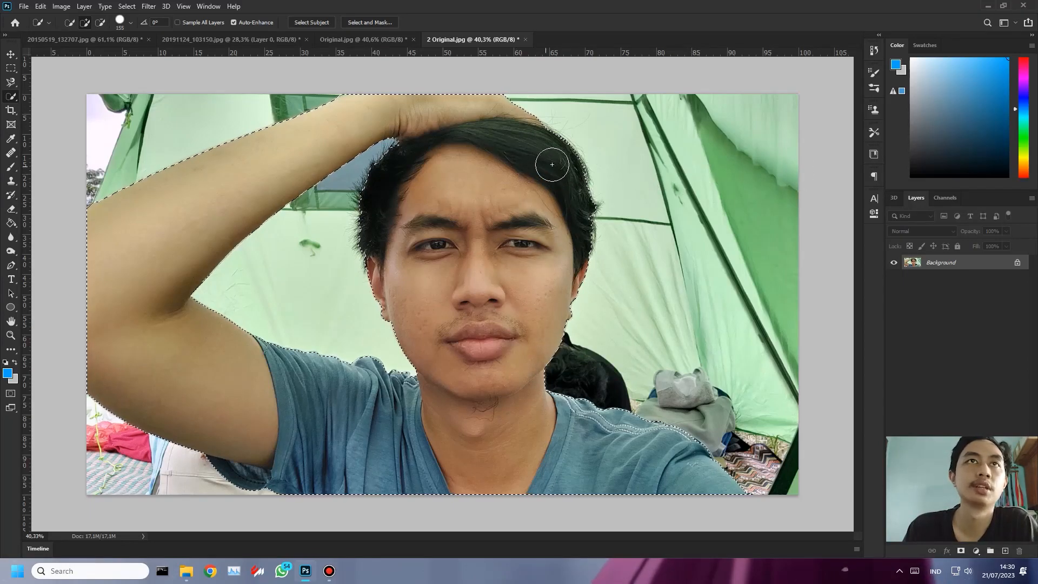
Invert the selection so that the background around the man is selected.
click(126, 6)
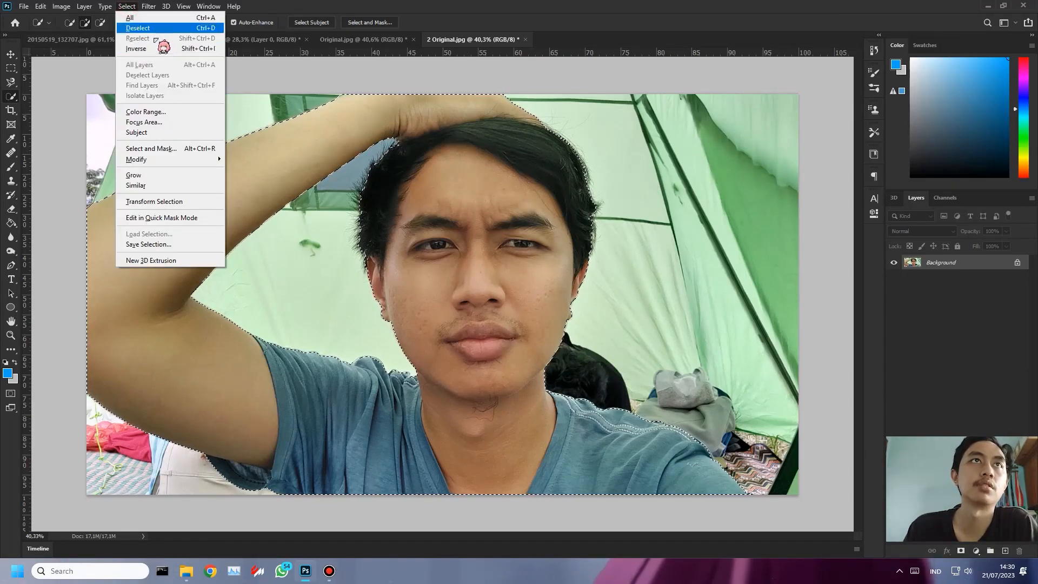
click(195, 49)
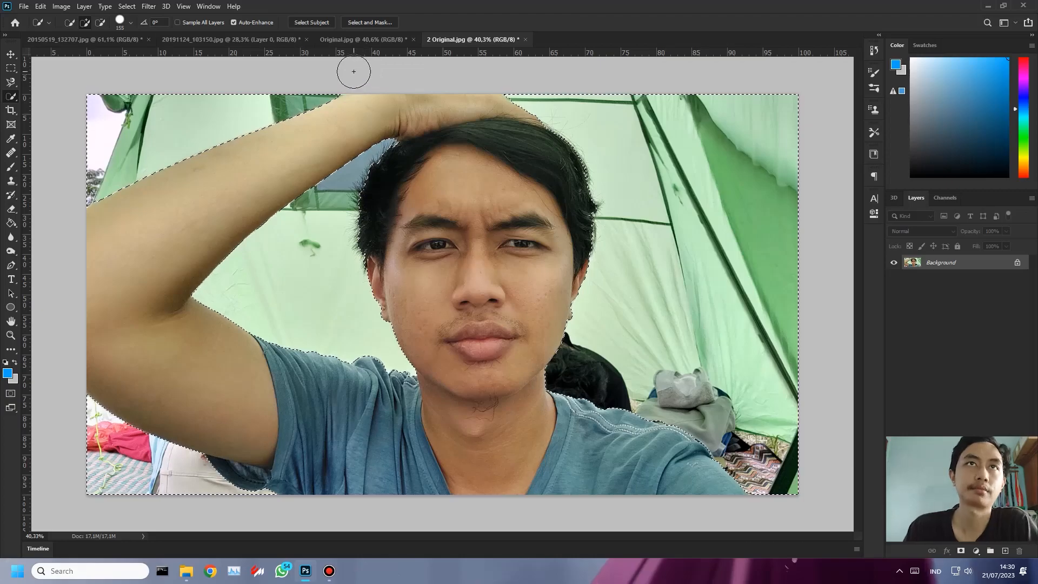
Try a Box Blur with a radius of 25 pixels on the selected background.
click(148, 6)
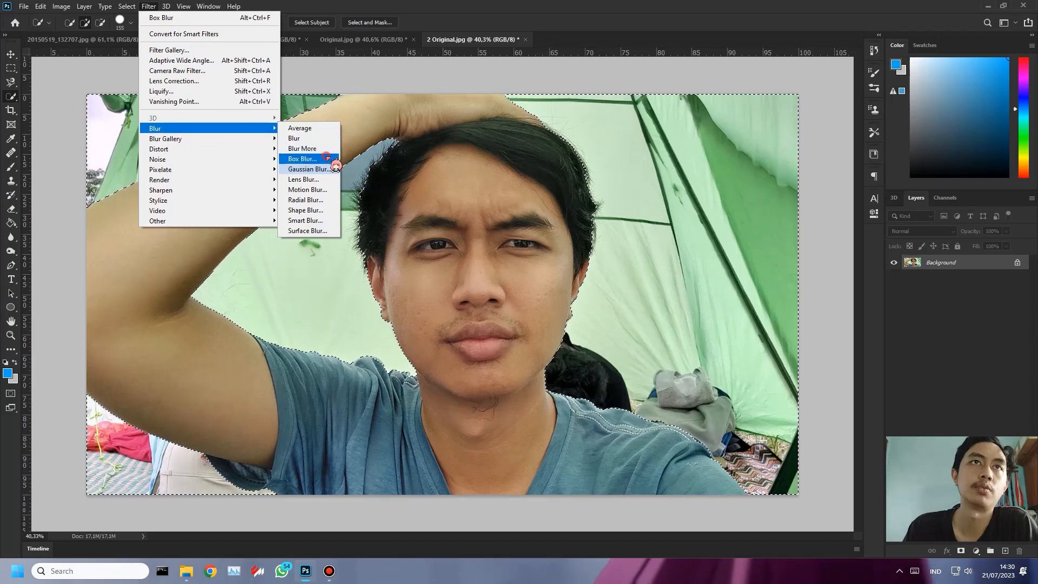
click(327, 157)
drag(705, 133, 842, 128)
drag(781, 294, 778, 294)
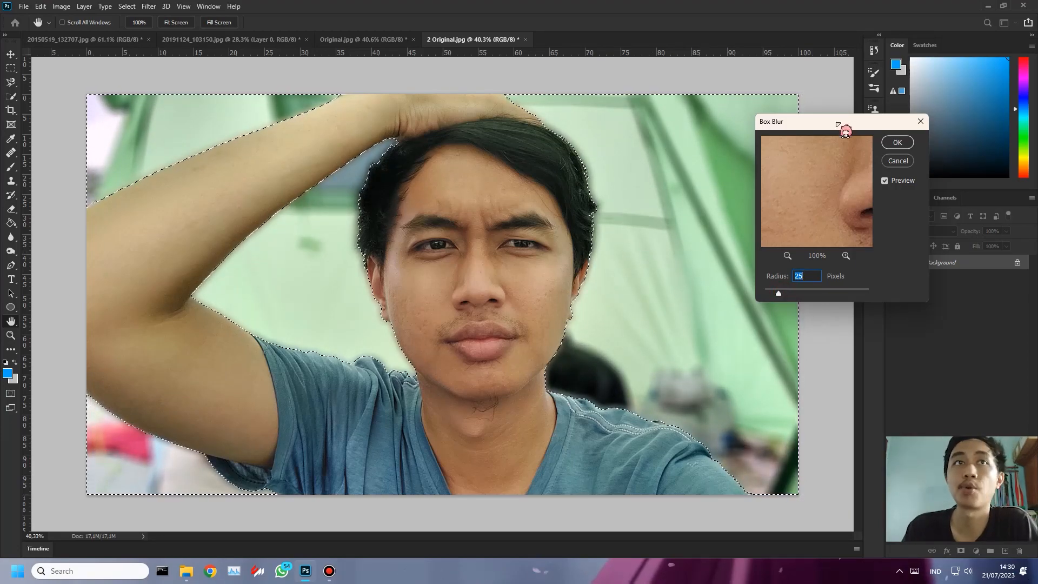
drag(839, 122, 913, 107)
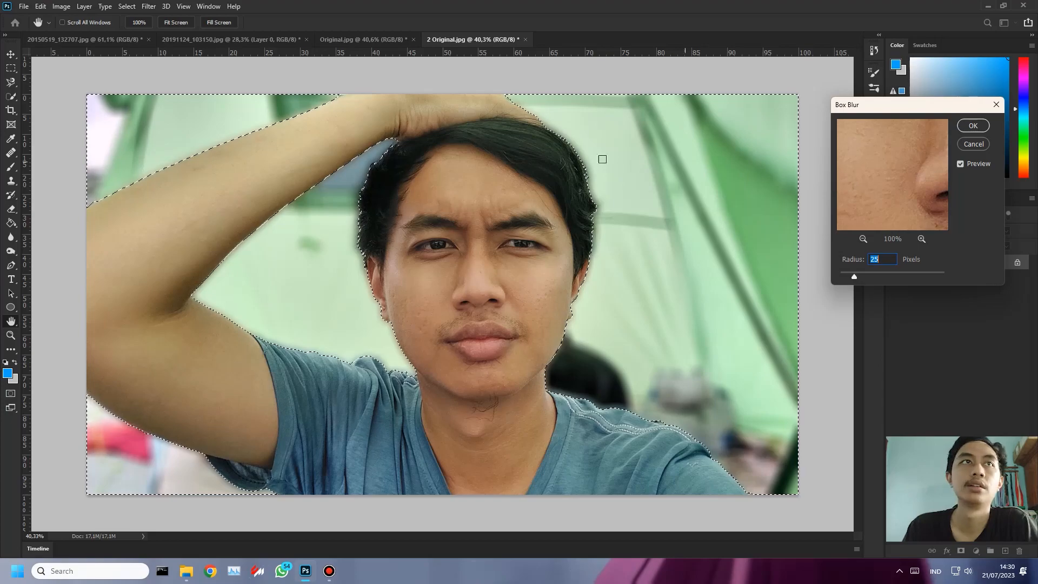
click(981, 145)
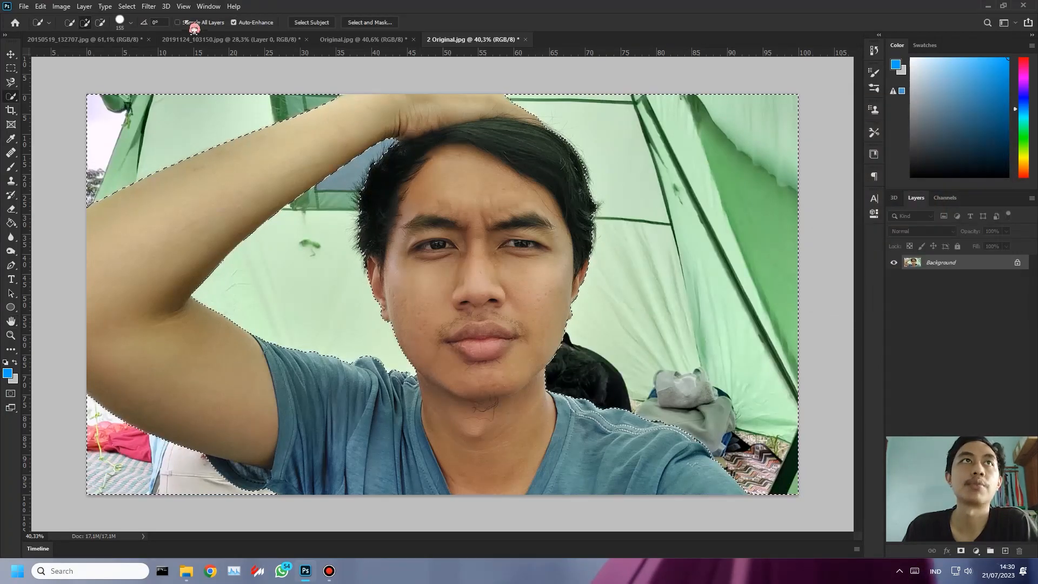
Start a Lens Blur on the selected background with the More Accurate preview and an iris radius of 39.
click(149, 6)
mouse_move(219, 131)
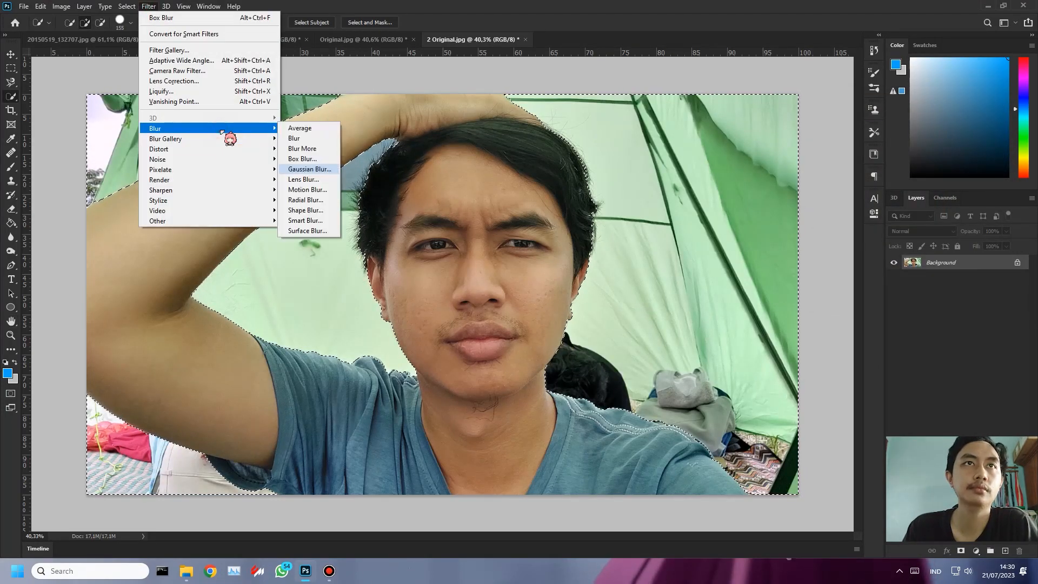
click(323, 180)
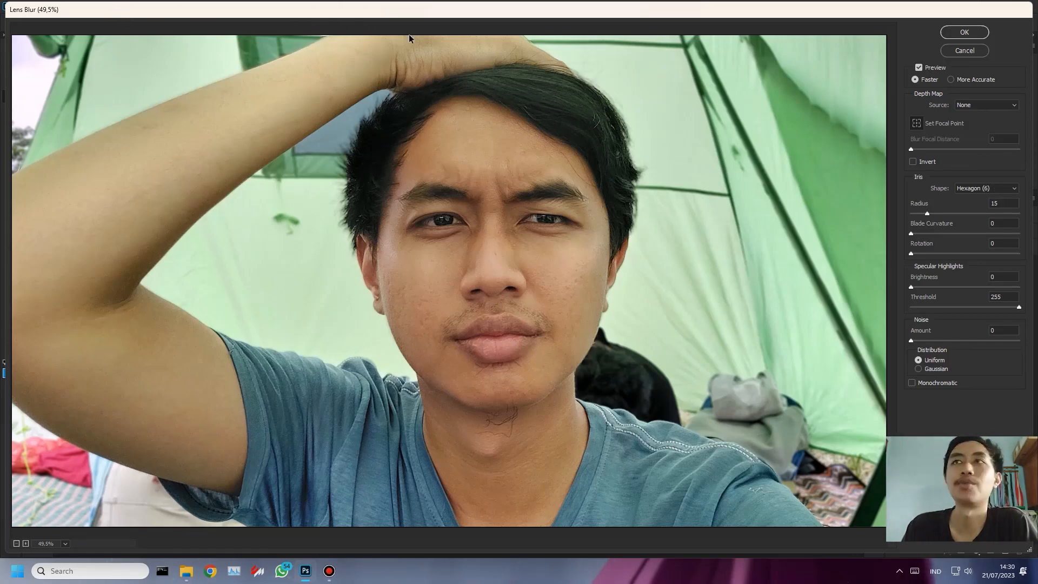
click(972, 82)
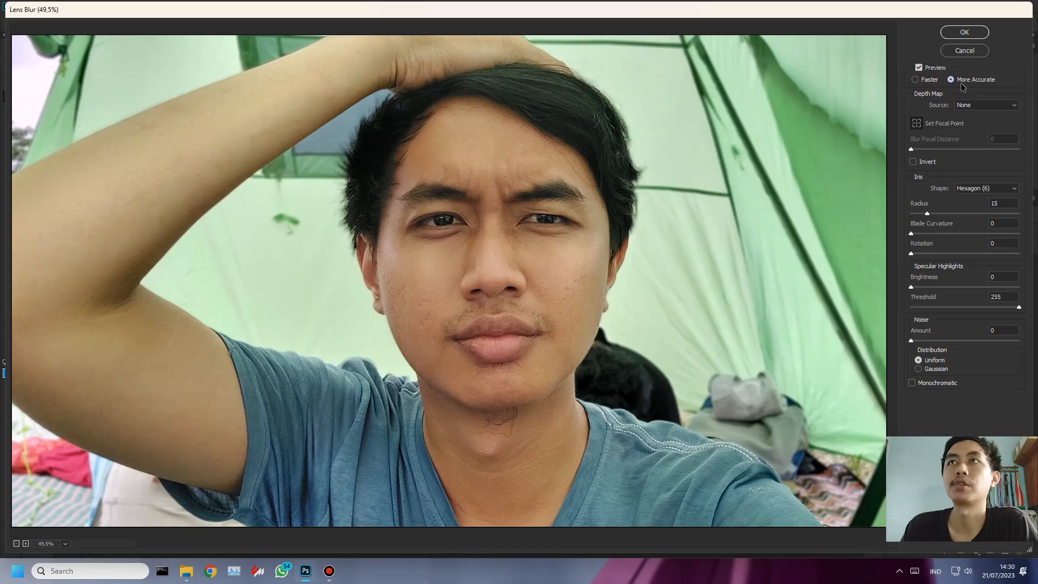
click(930, 213)
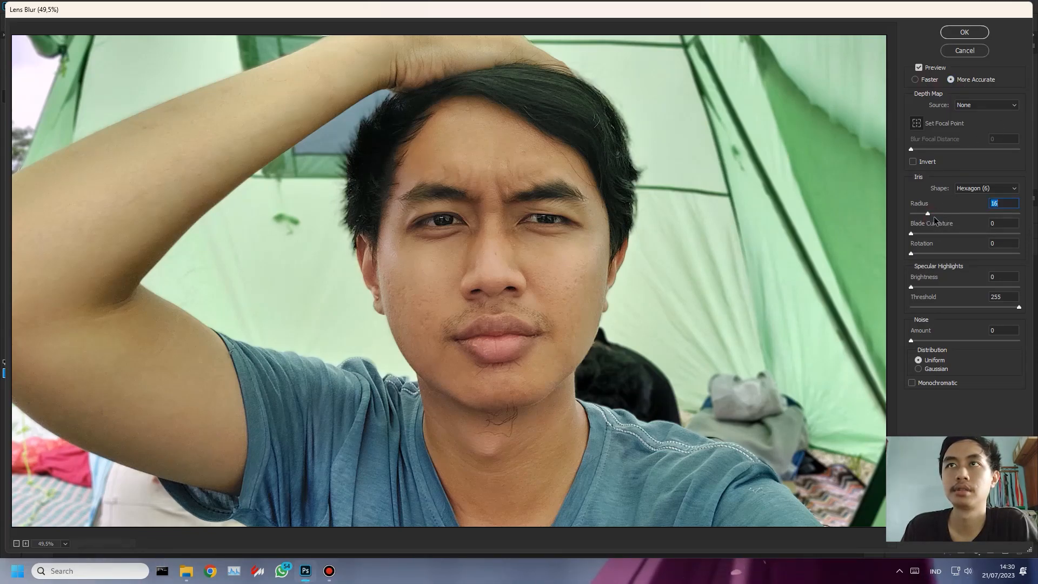
click(929, 214)
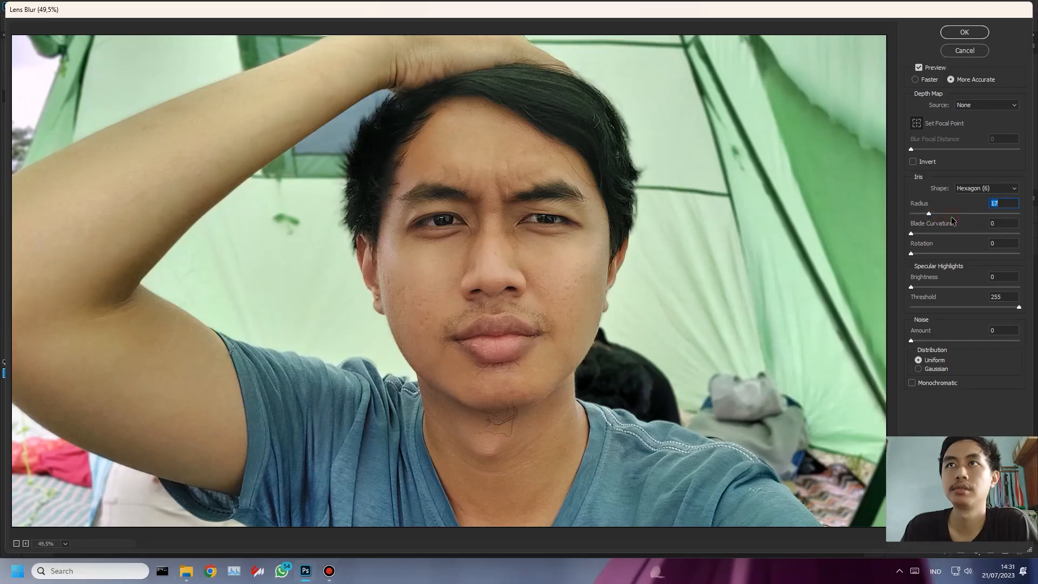
click(951, 214)
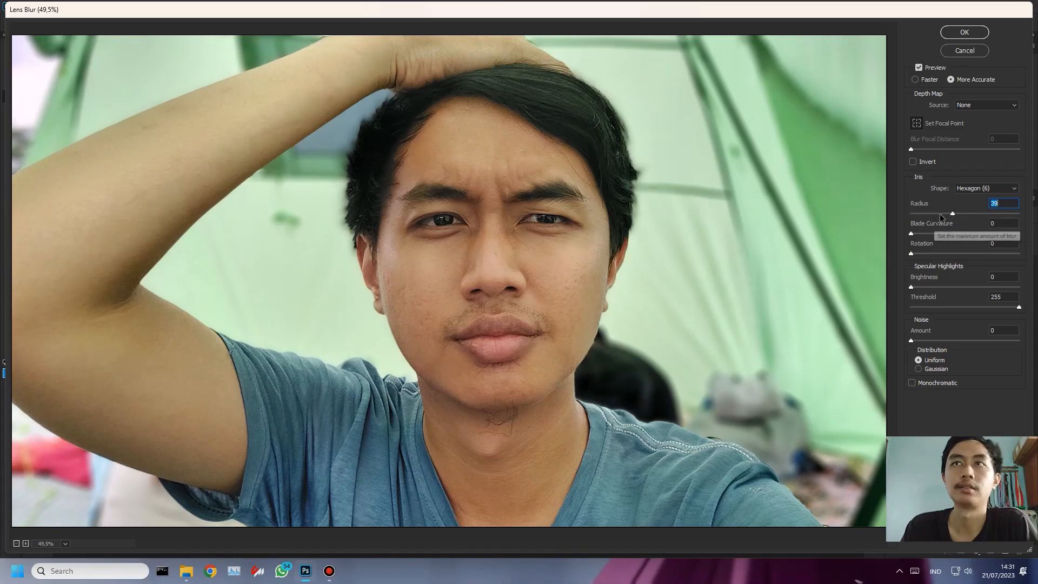
Set the Lens Blur's blade curvature to 13 and its specular highlight brightness to 9.
click(924, 234)
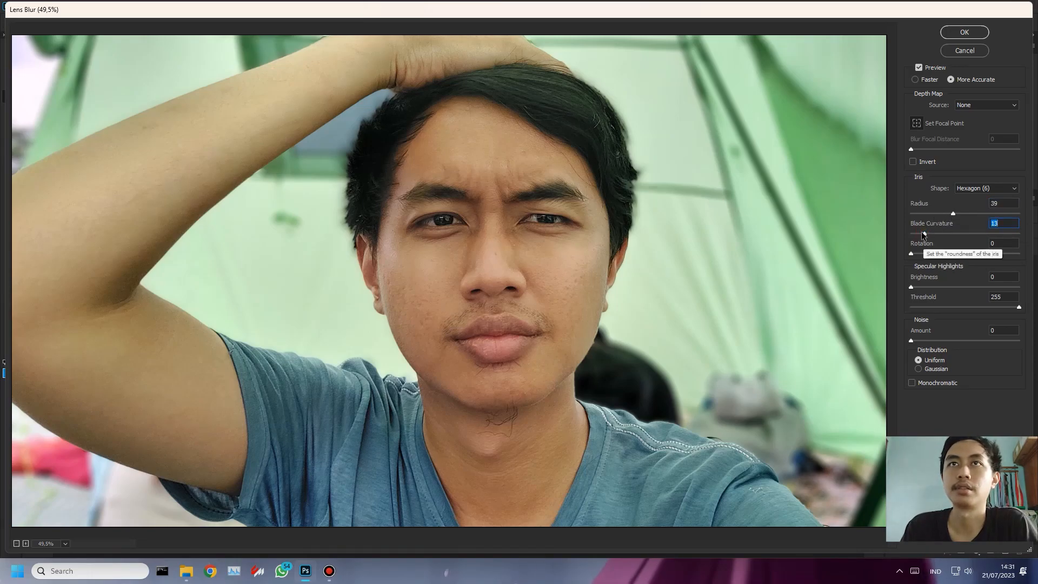
click(925, 287)
drag(925, 288, 918, 285)
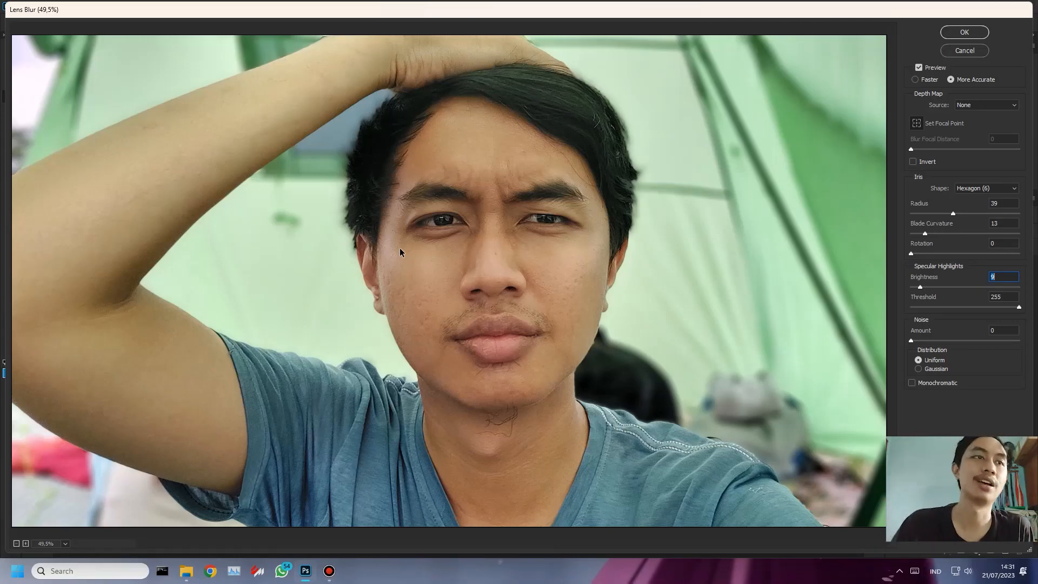
scroll(375, 250, down, 2)
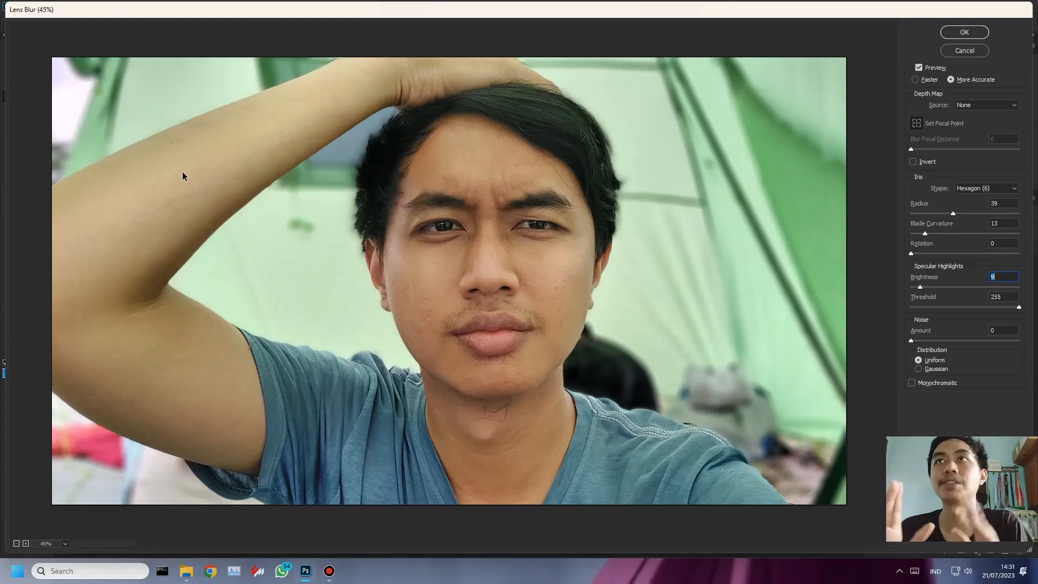
Compare the Lens Blur with the preview off and on, check the preview quality options, and keep the depth map source at None.
click(919, 67)
click(919, 67)
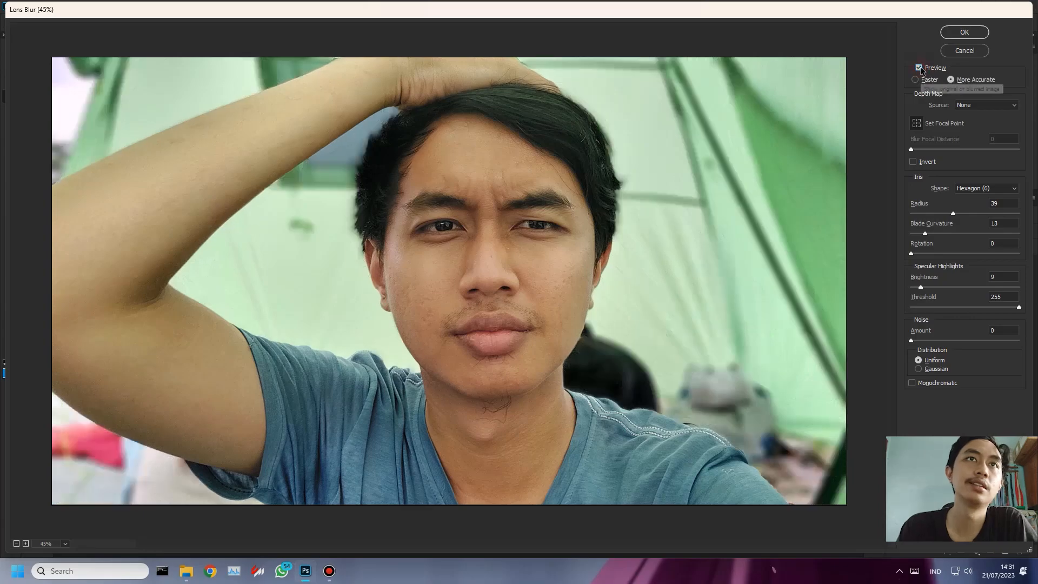
click(920, 68)
click(919, 68)
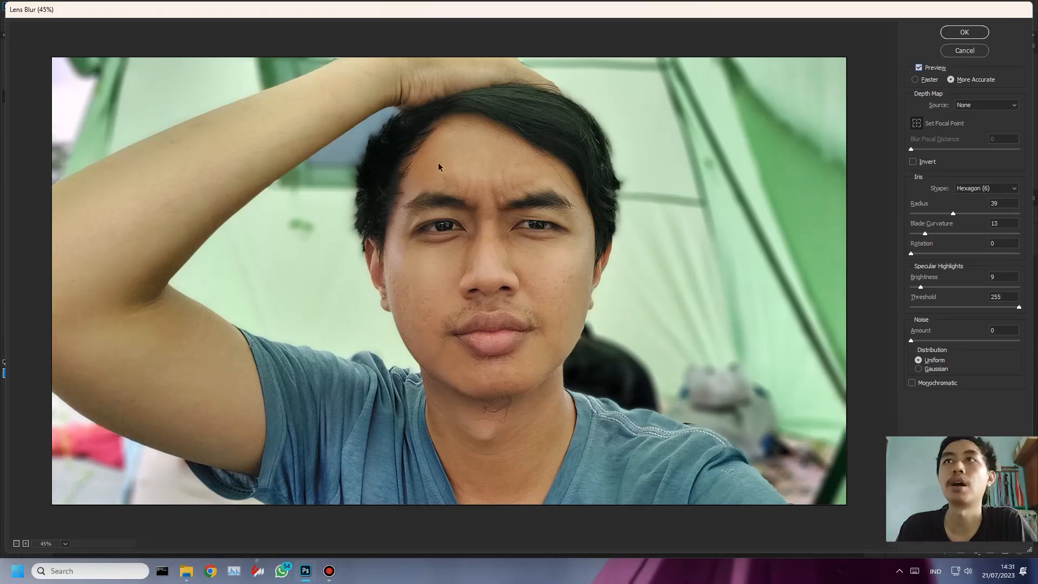
click(937, 82)
click(951, 79)
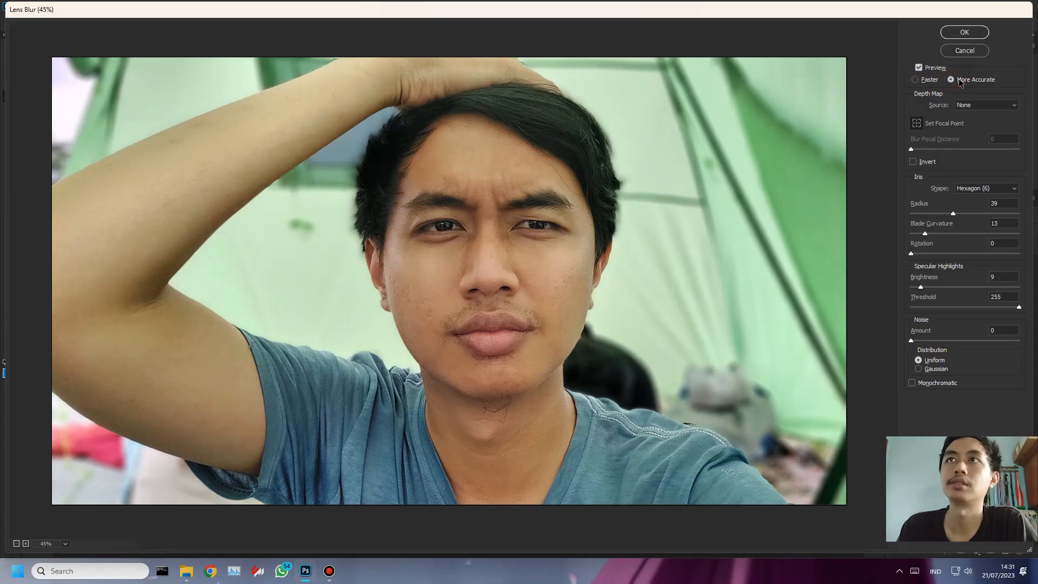
click(977, 105)
click(978, 113)
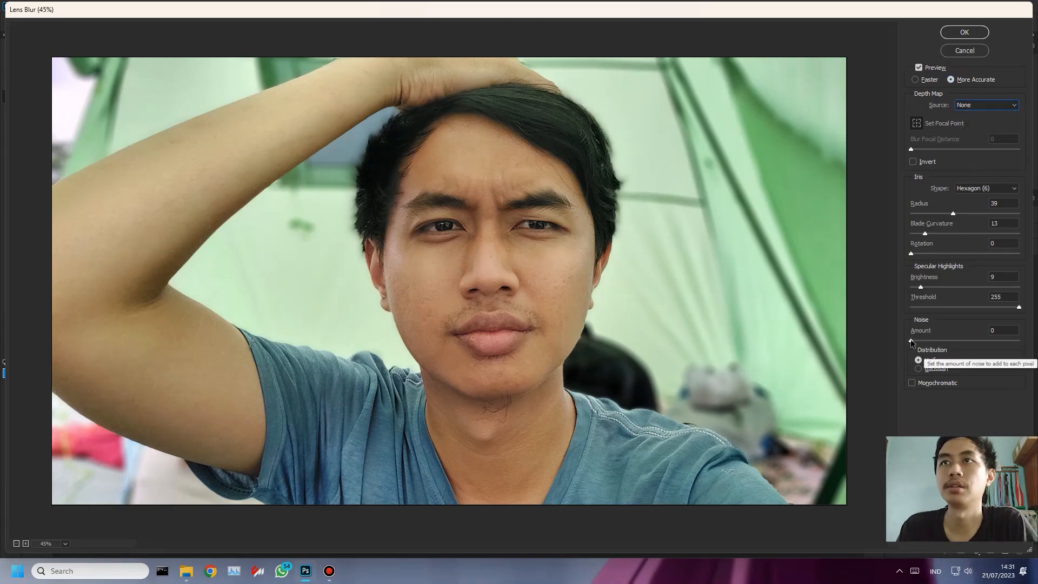
Try a Lens Blur noise amount of 60 with Gaussian and Uniform distribution, and reset the amount to 0.
drag(911, 340, 975, 340)
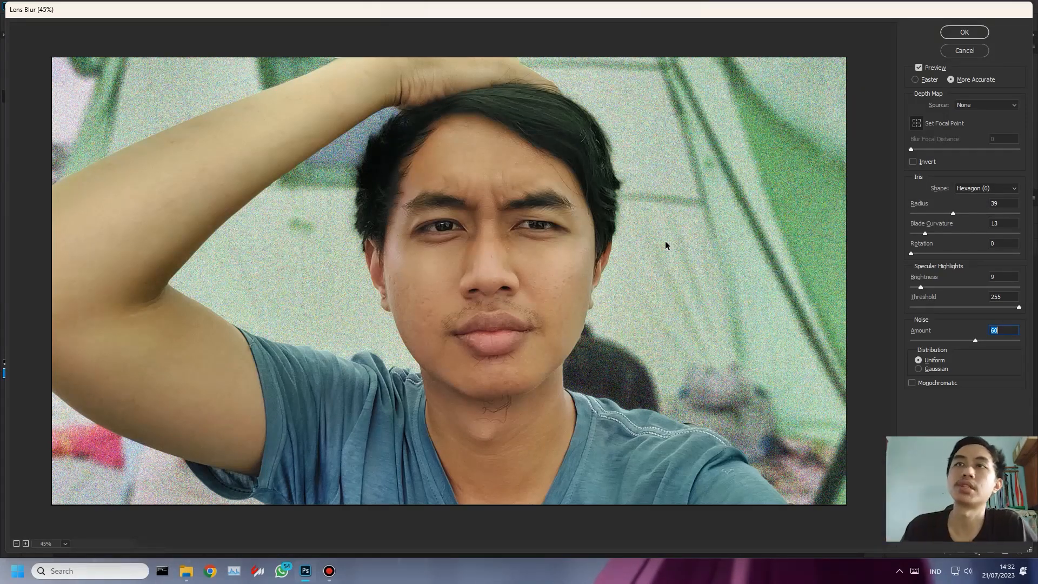
click(939, 369)
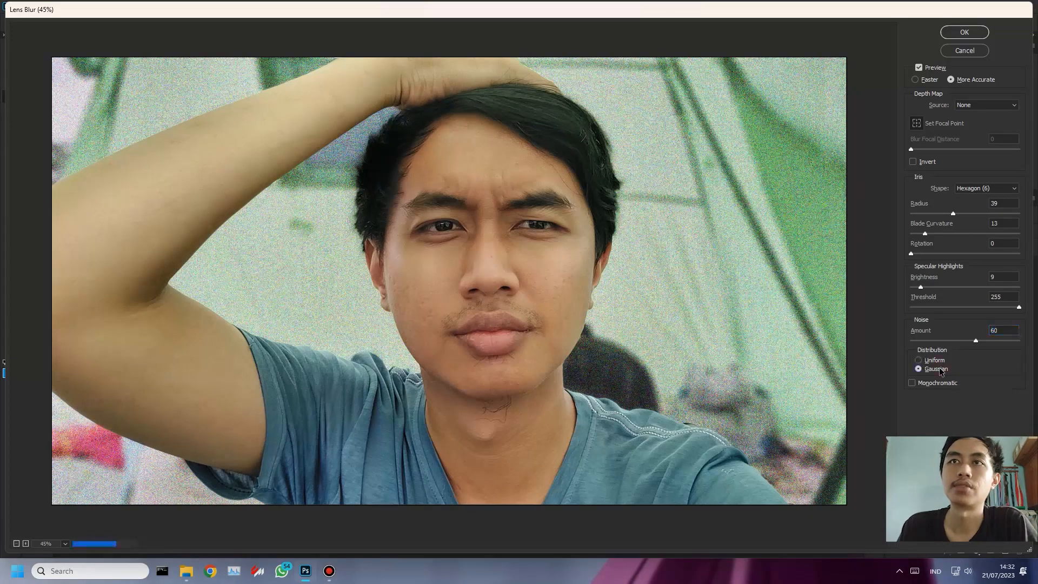
click(933, 360)
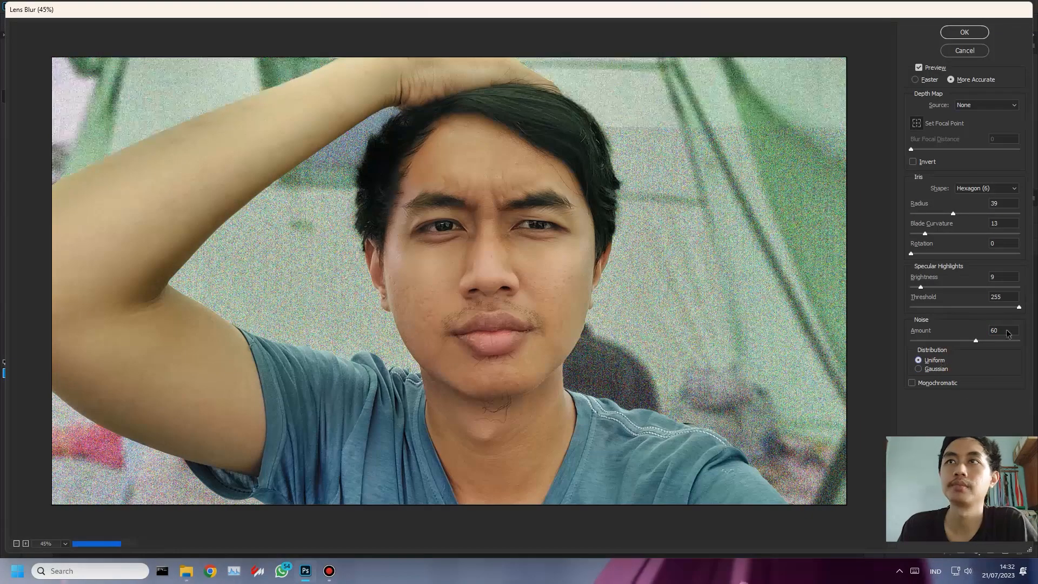
drag(976, 340, 852, 339)
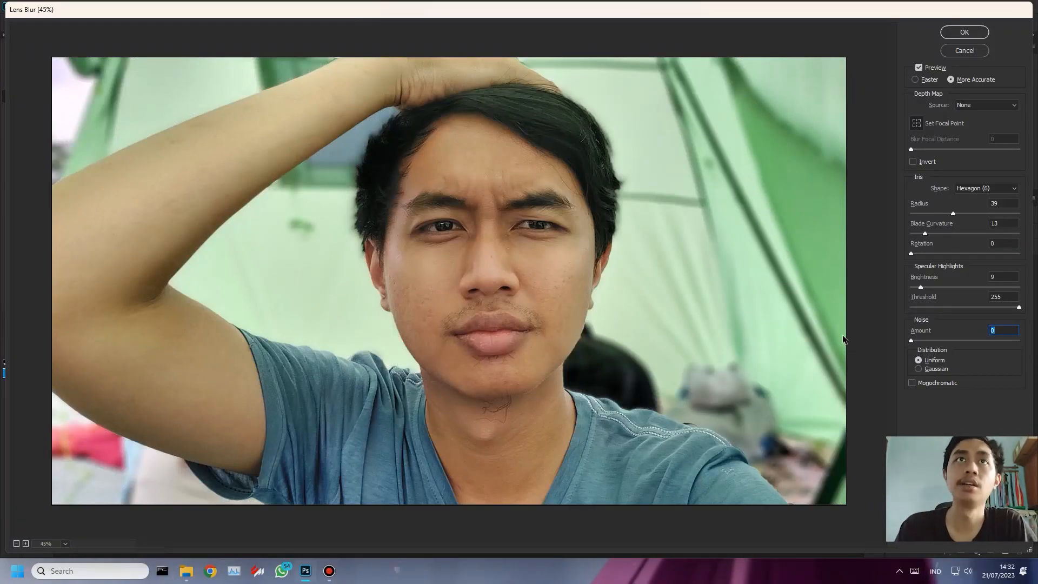
Try monochromatic noise with an amount of 37, and return to non-monochromatic noise with the amount at 0.
click(930, 385)
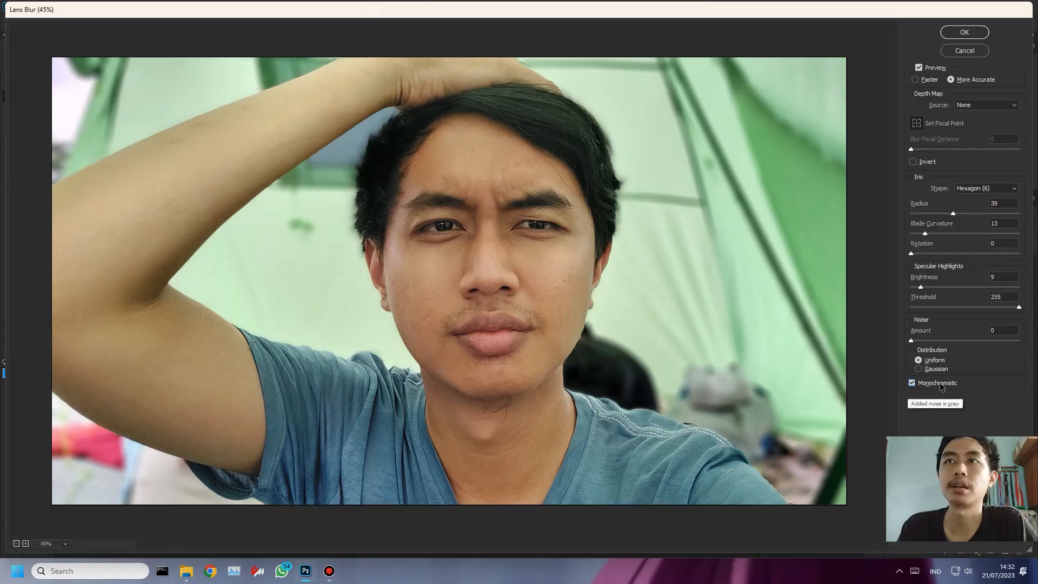
click(950, 341)
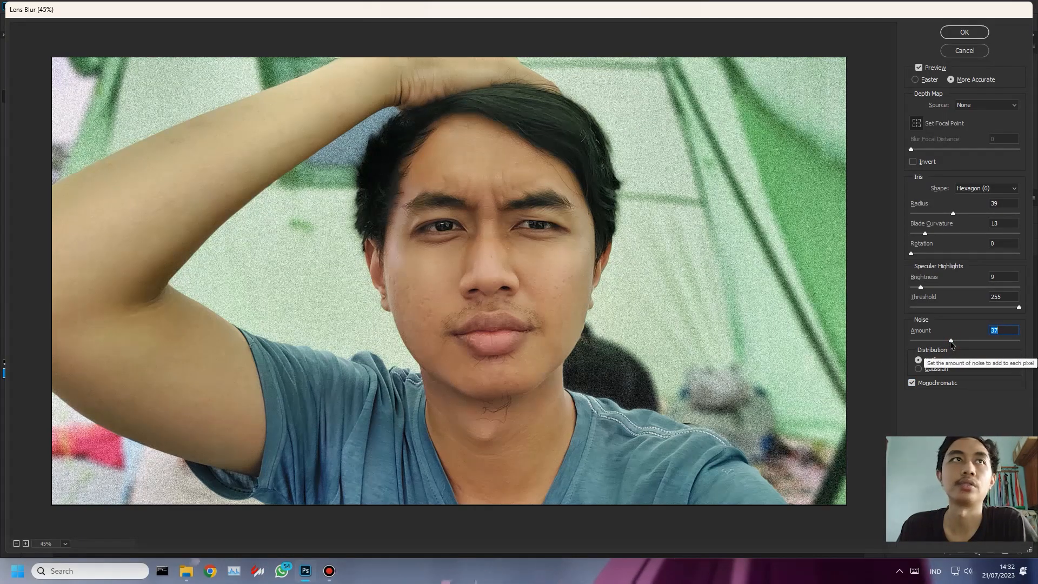
click(945, 385)
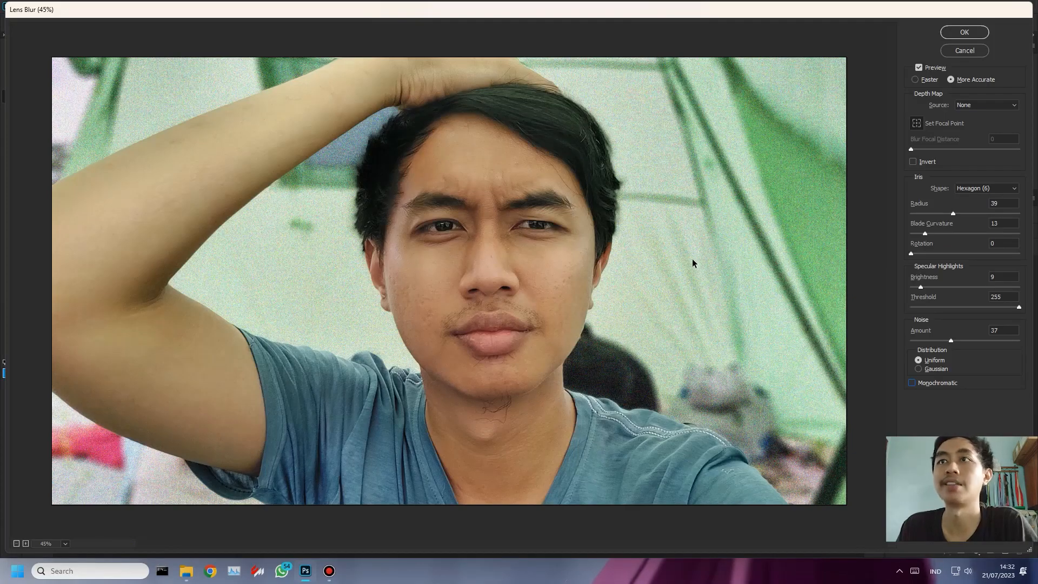
drag(951, 340, 903, 339)
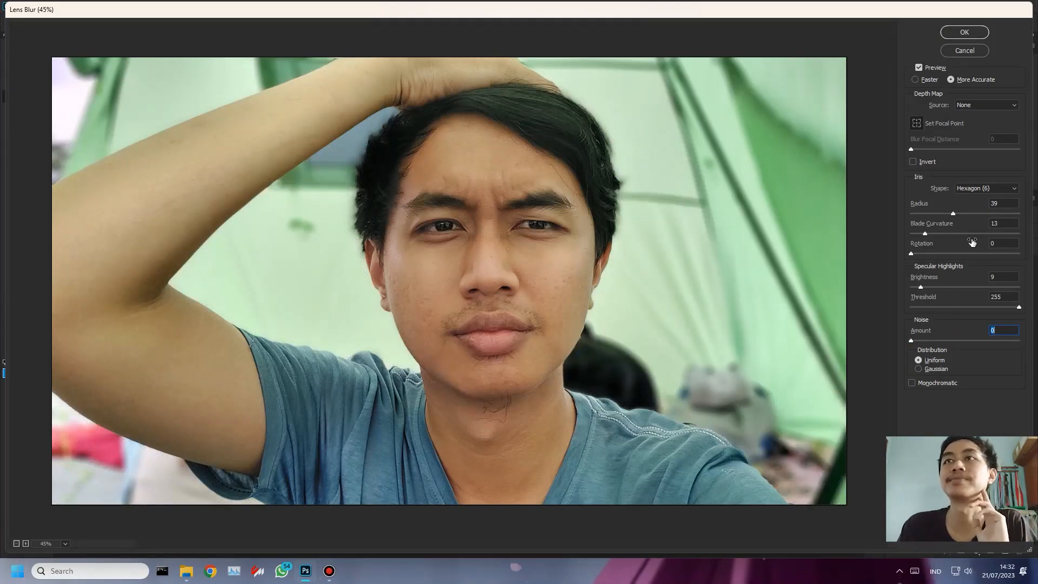
Try the Triangle, Heptagon and Pentagon iris shapes for the Lens Blur, and return to Hexagon (6).
click(987, 189)
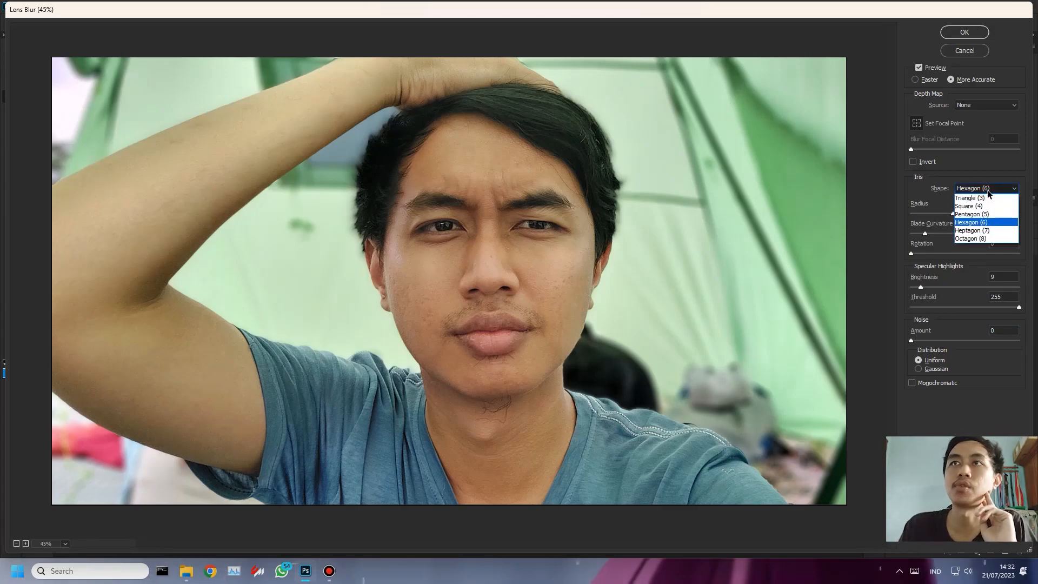
click(985, 199)
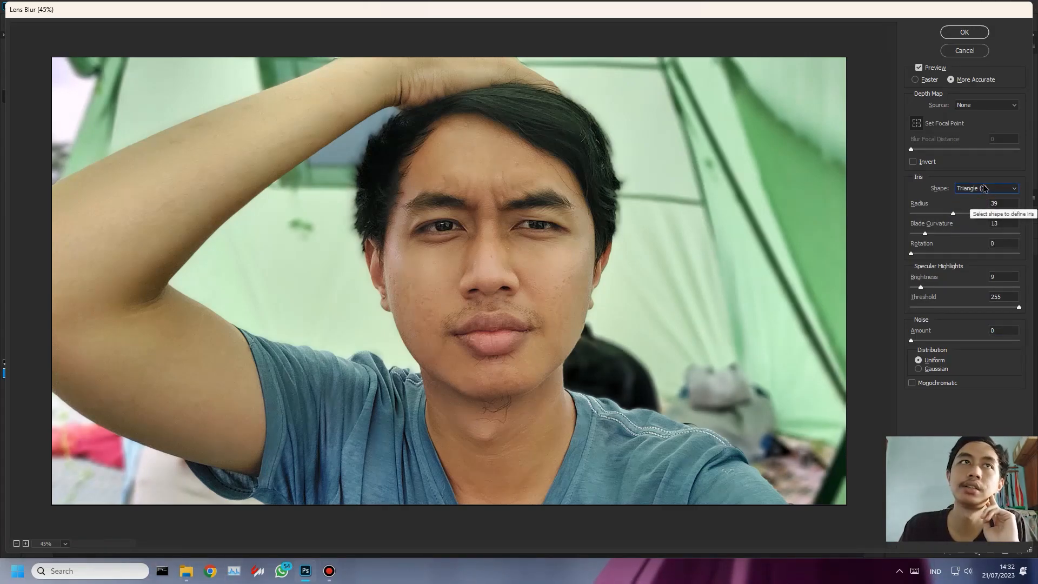
click(984, 188)
click(984, 235)
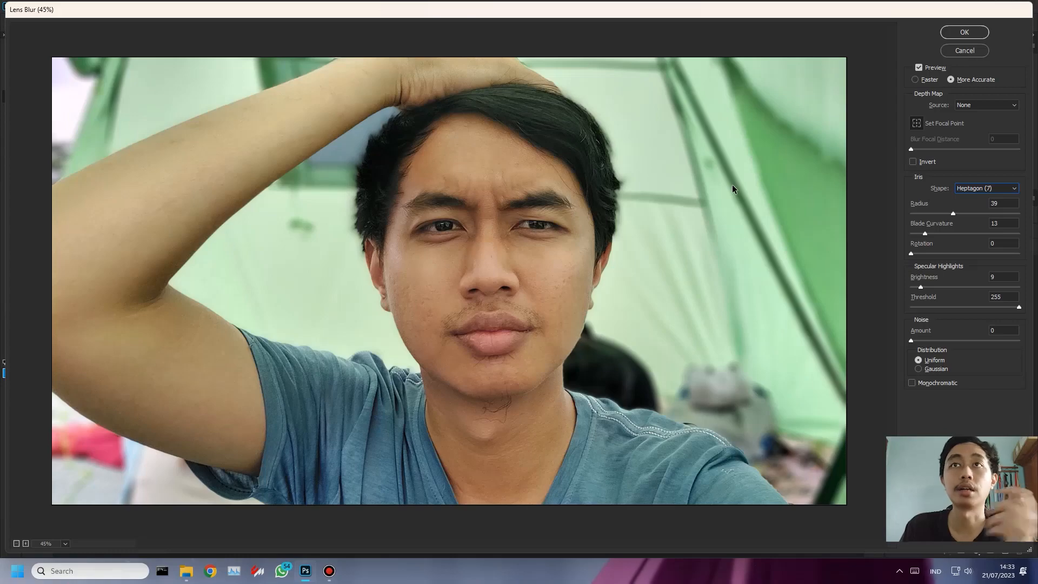
click(983, 188)
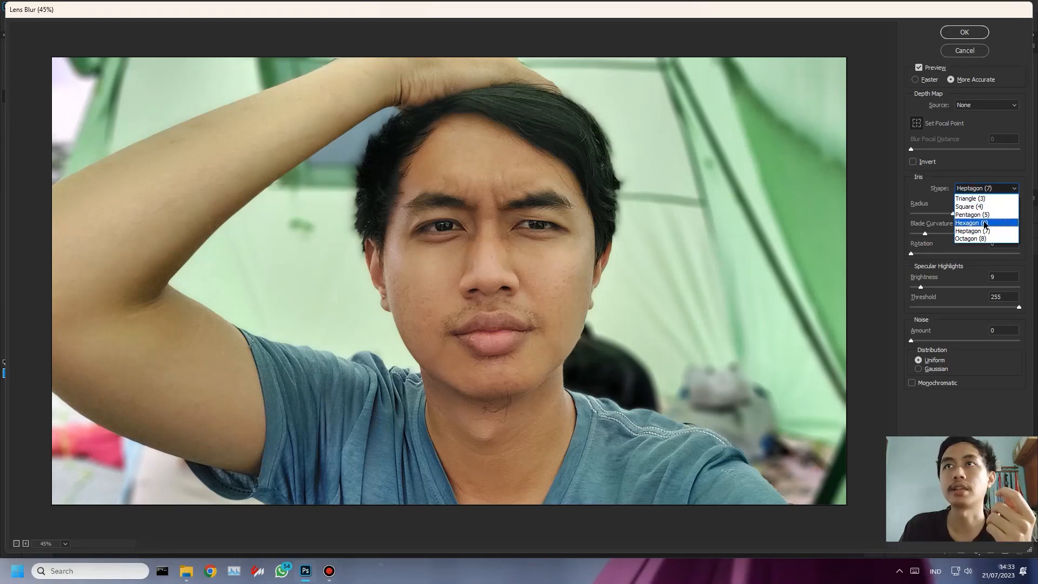
click(987, 214)
click(987, 191)
click(971, 223)
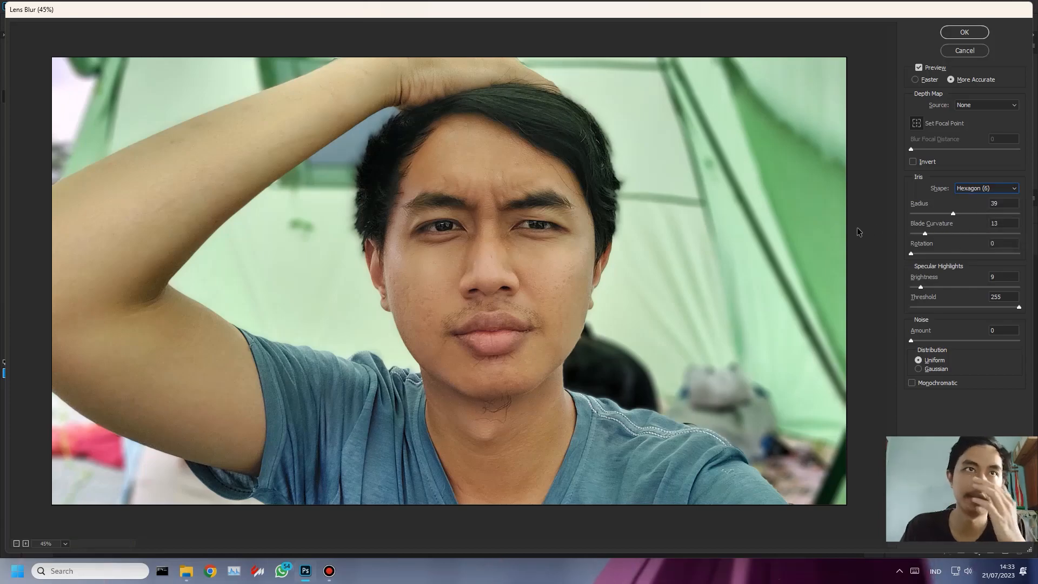
Apply the Lens Blur to the background, and deselect it briefly to view the result before restoring the selection.
click(964, 32)
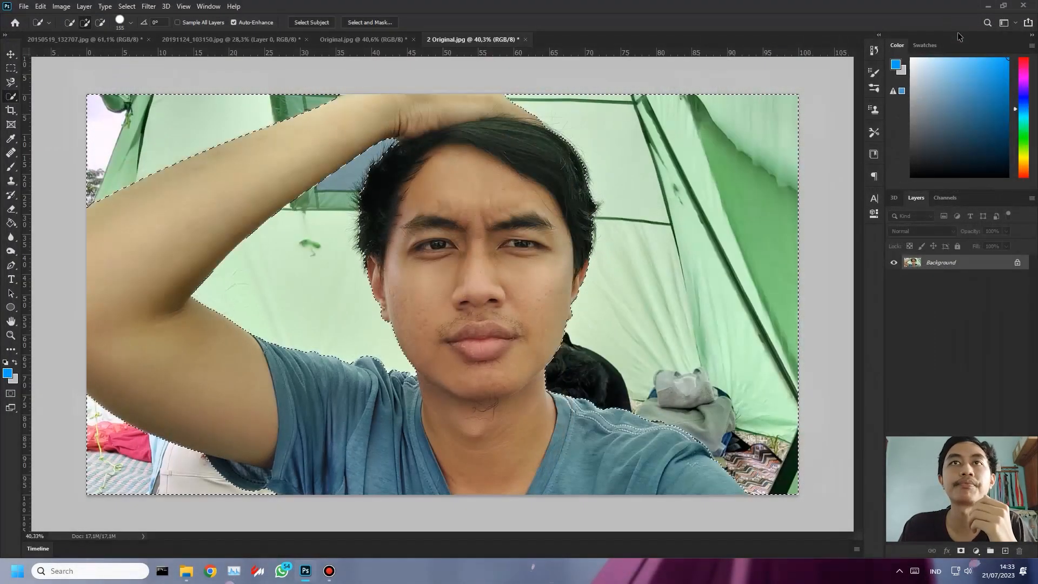
key(ctrl+d)
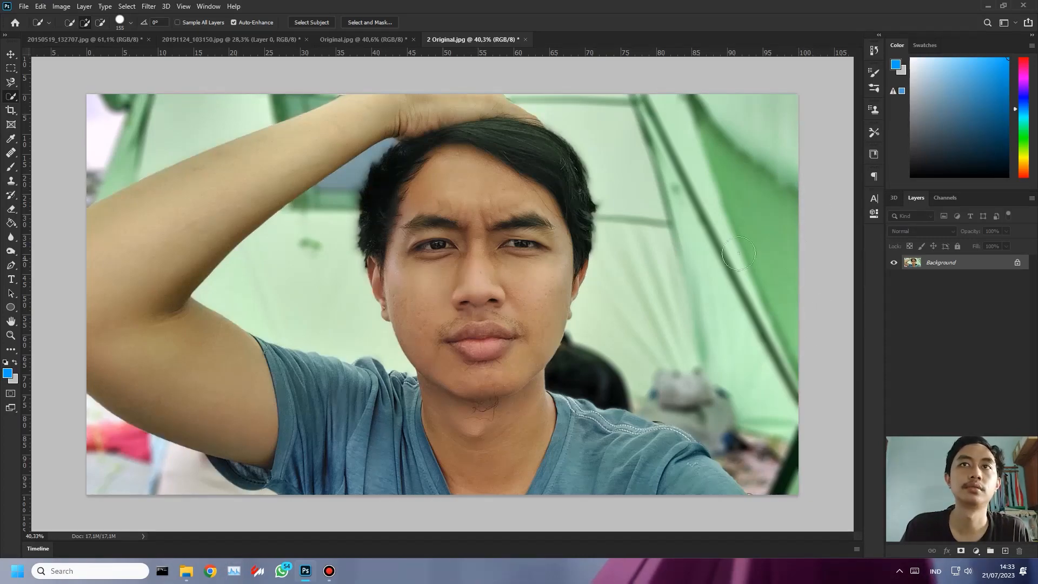
key(ctrl+shift+d)
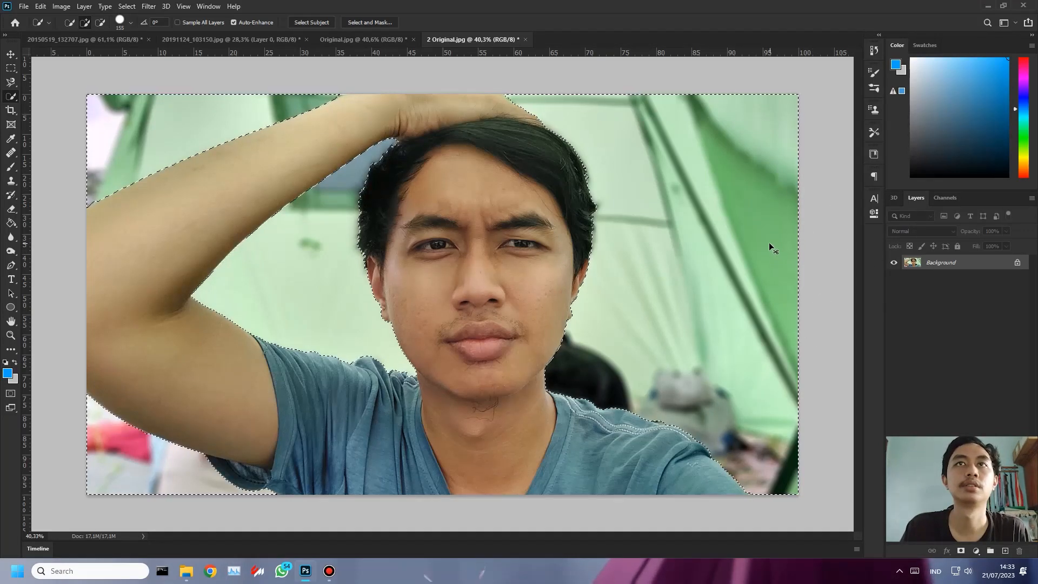